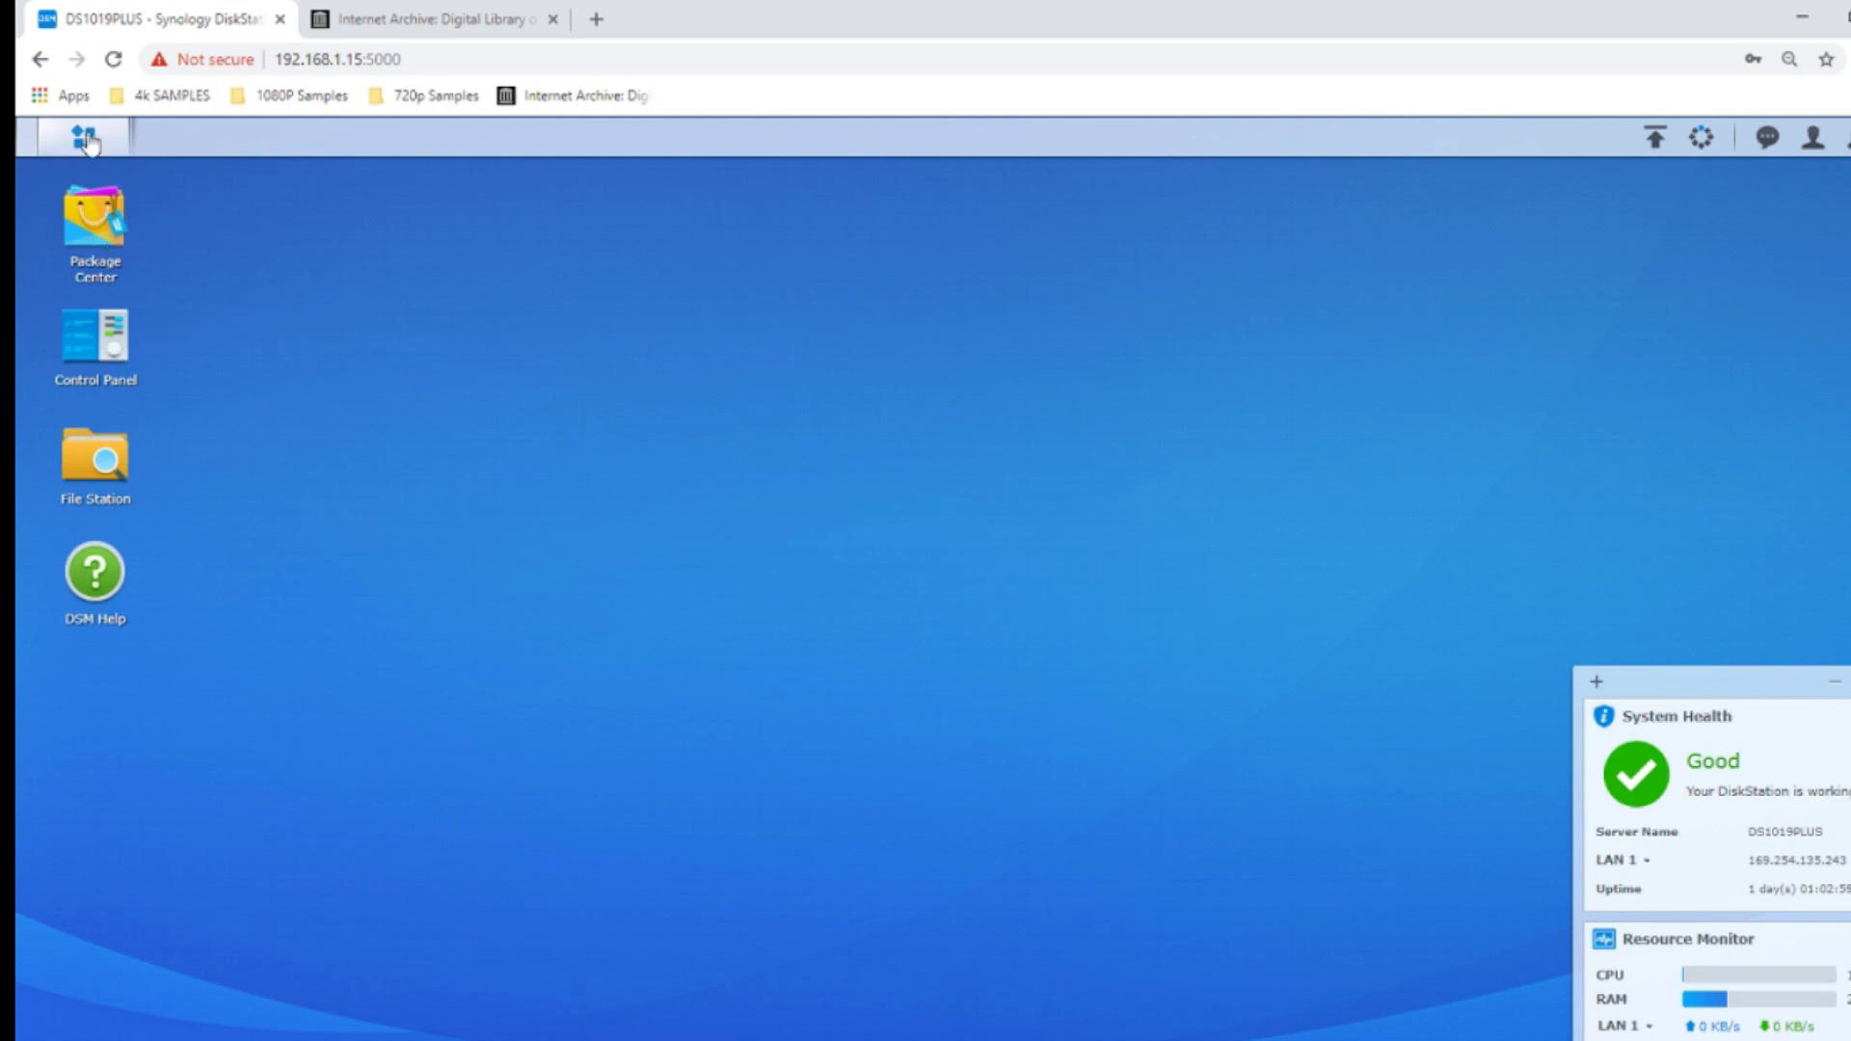
- Launch Download Station from the DSM Main Menu, then return to the Internet Archive page
left_click(85, 140)
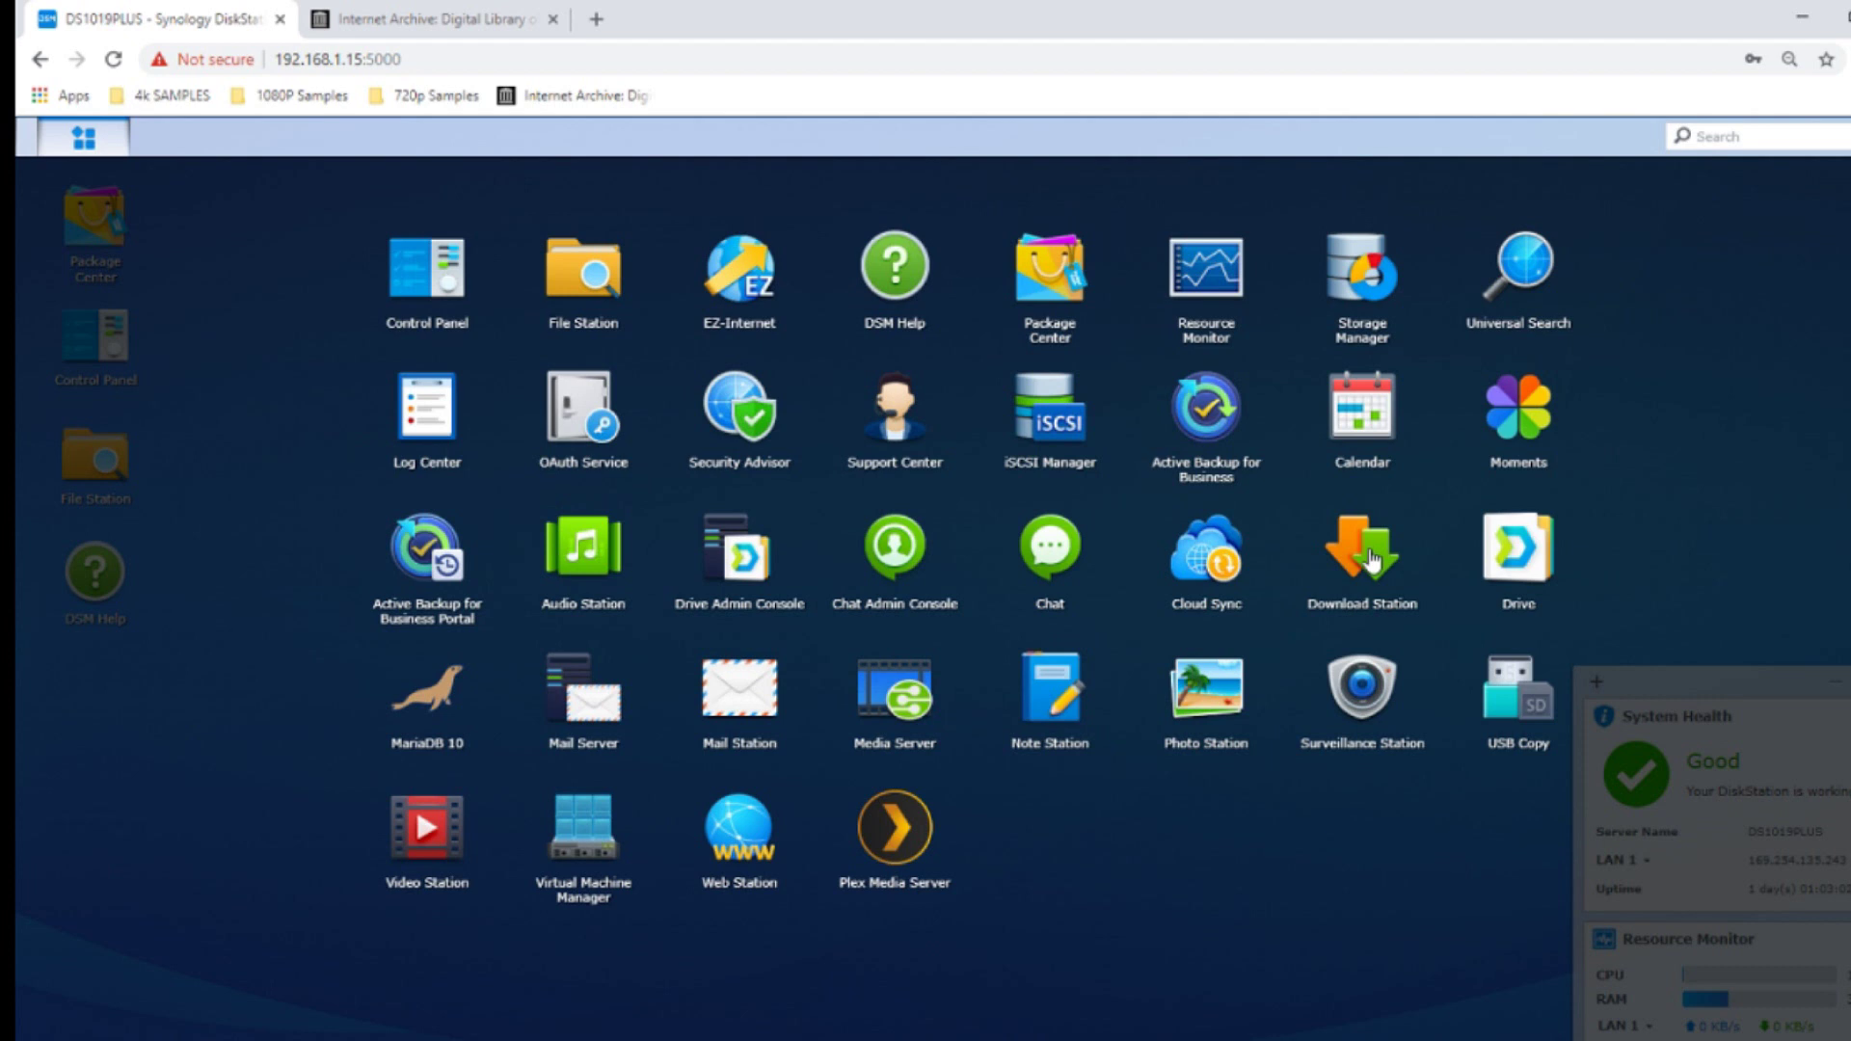
left_click(1366, 583)
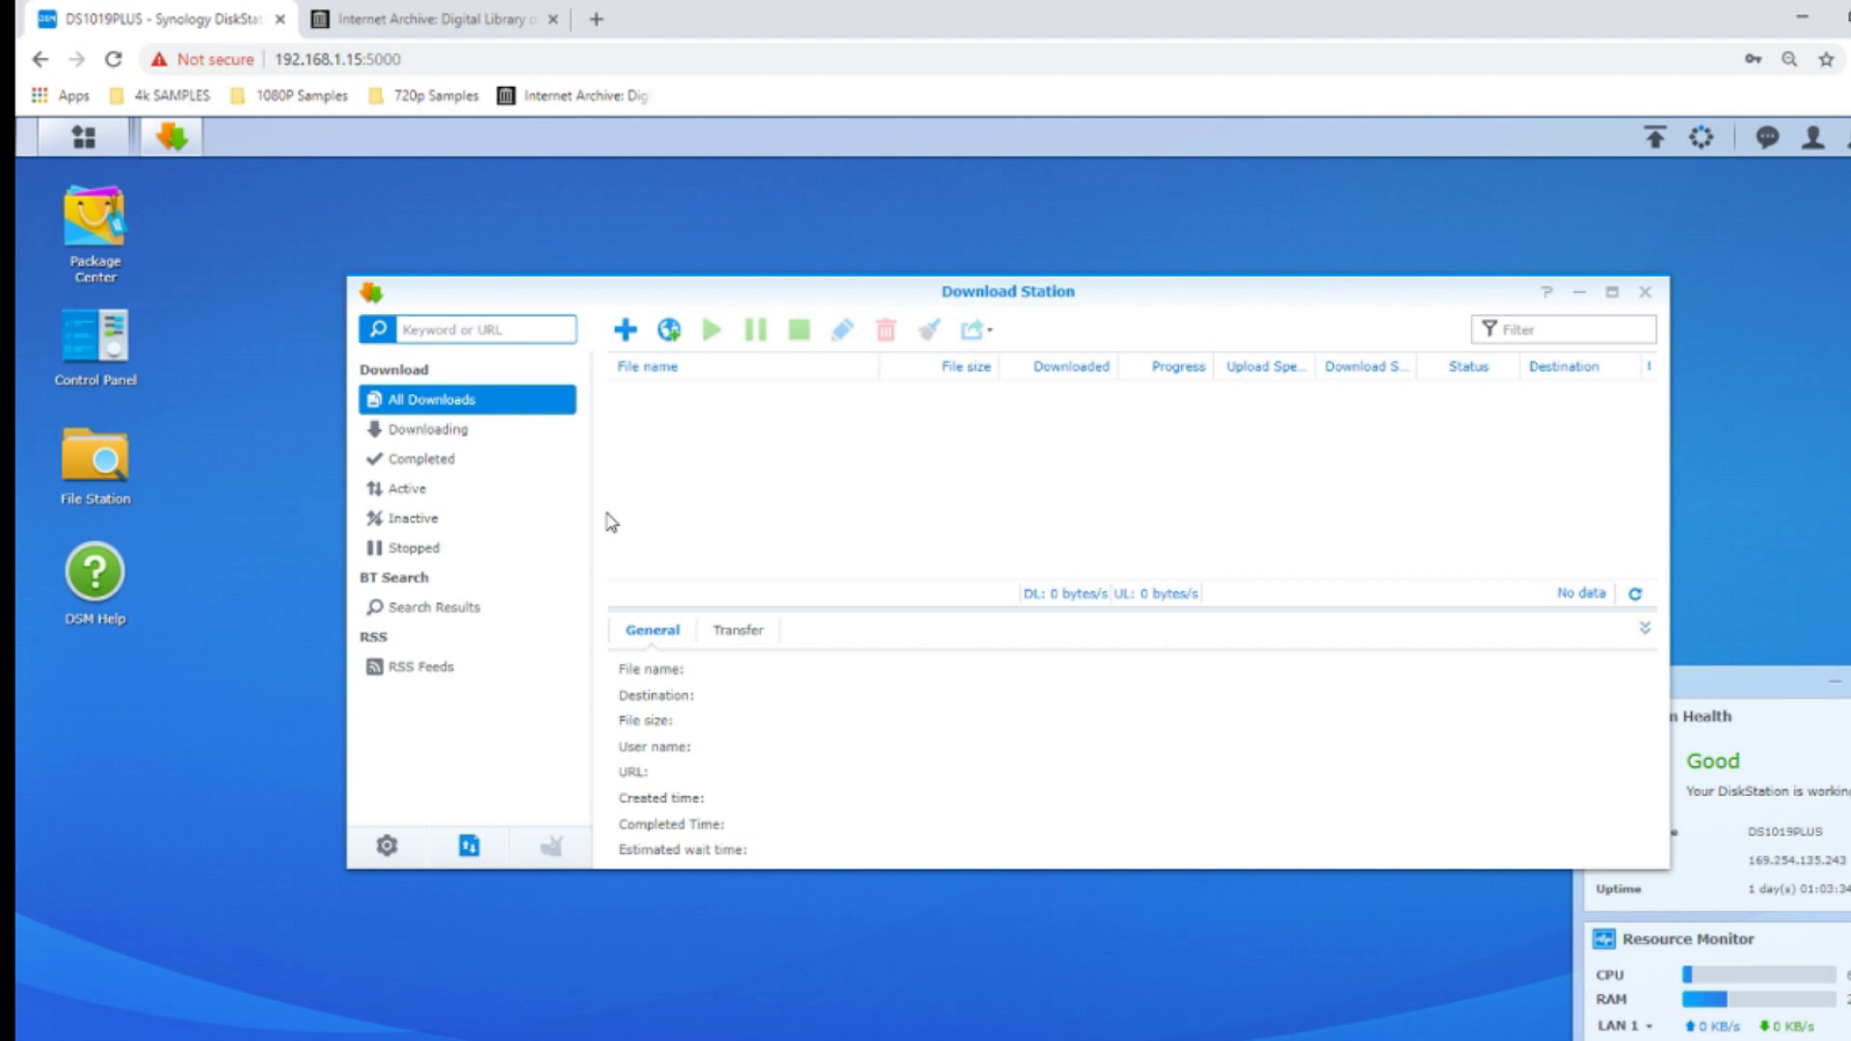
left_click(482, 18)
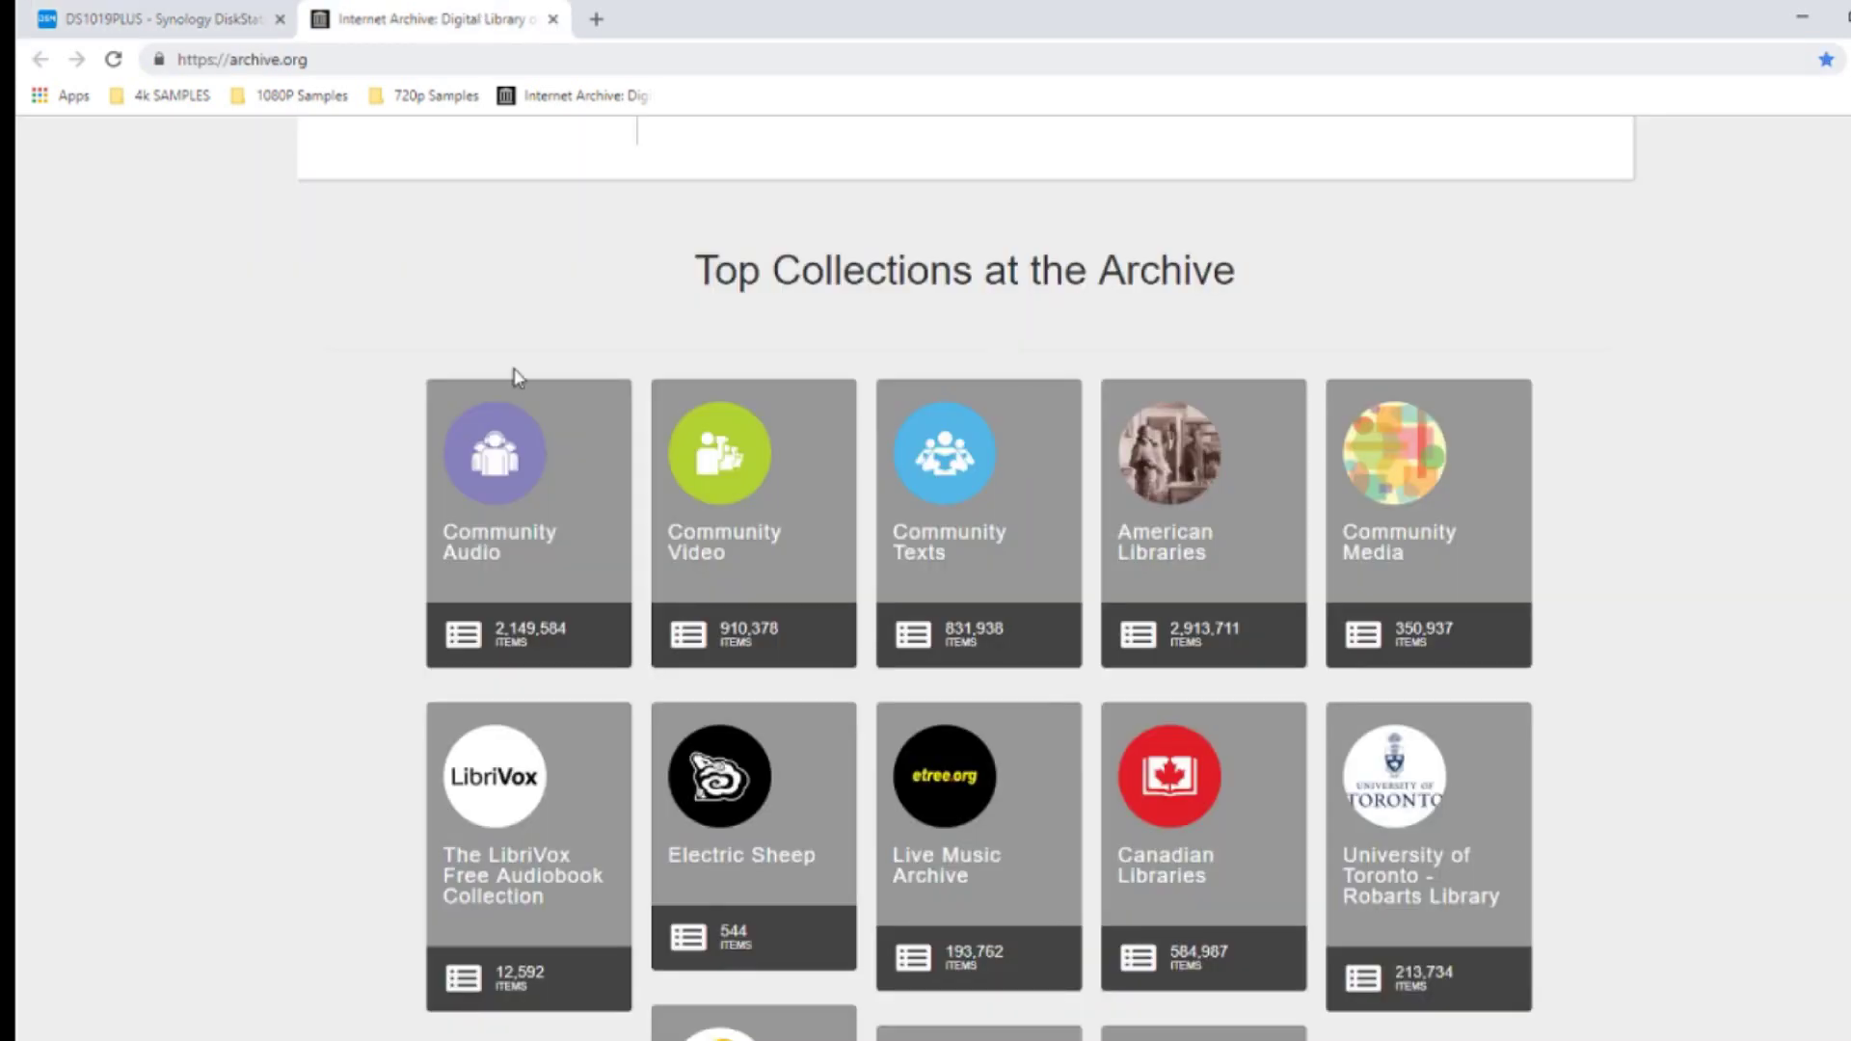
- Open the Internet Archive's Television collection from the Video categories menu
scroll(578, 495, "up", 7)
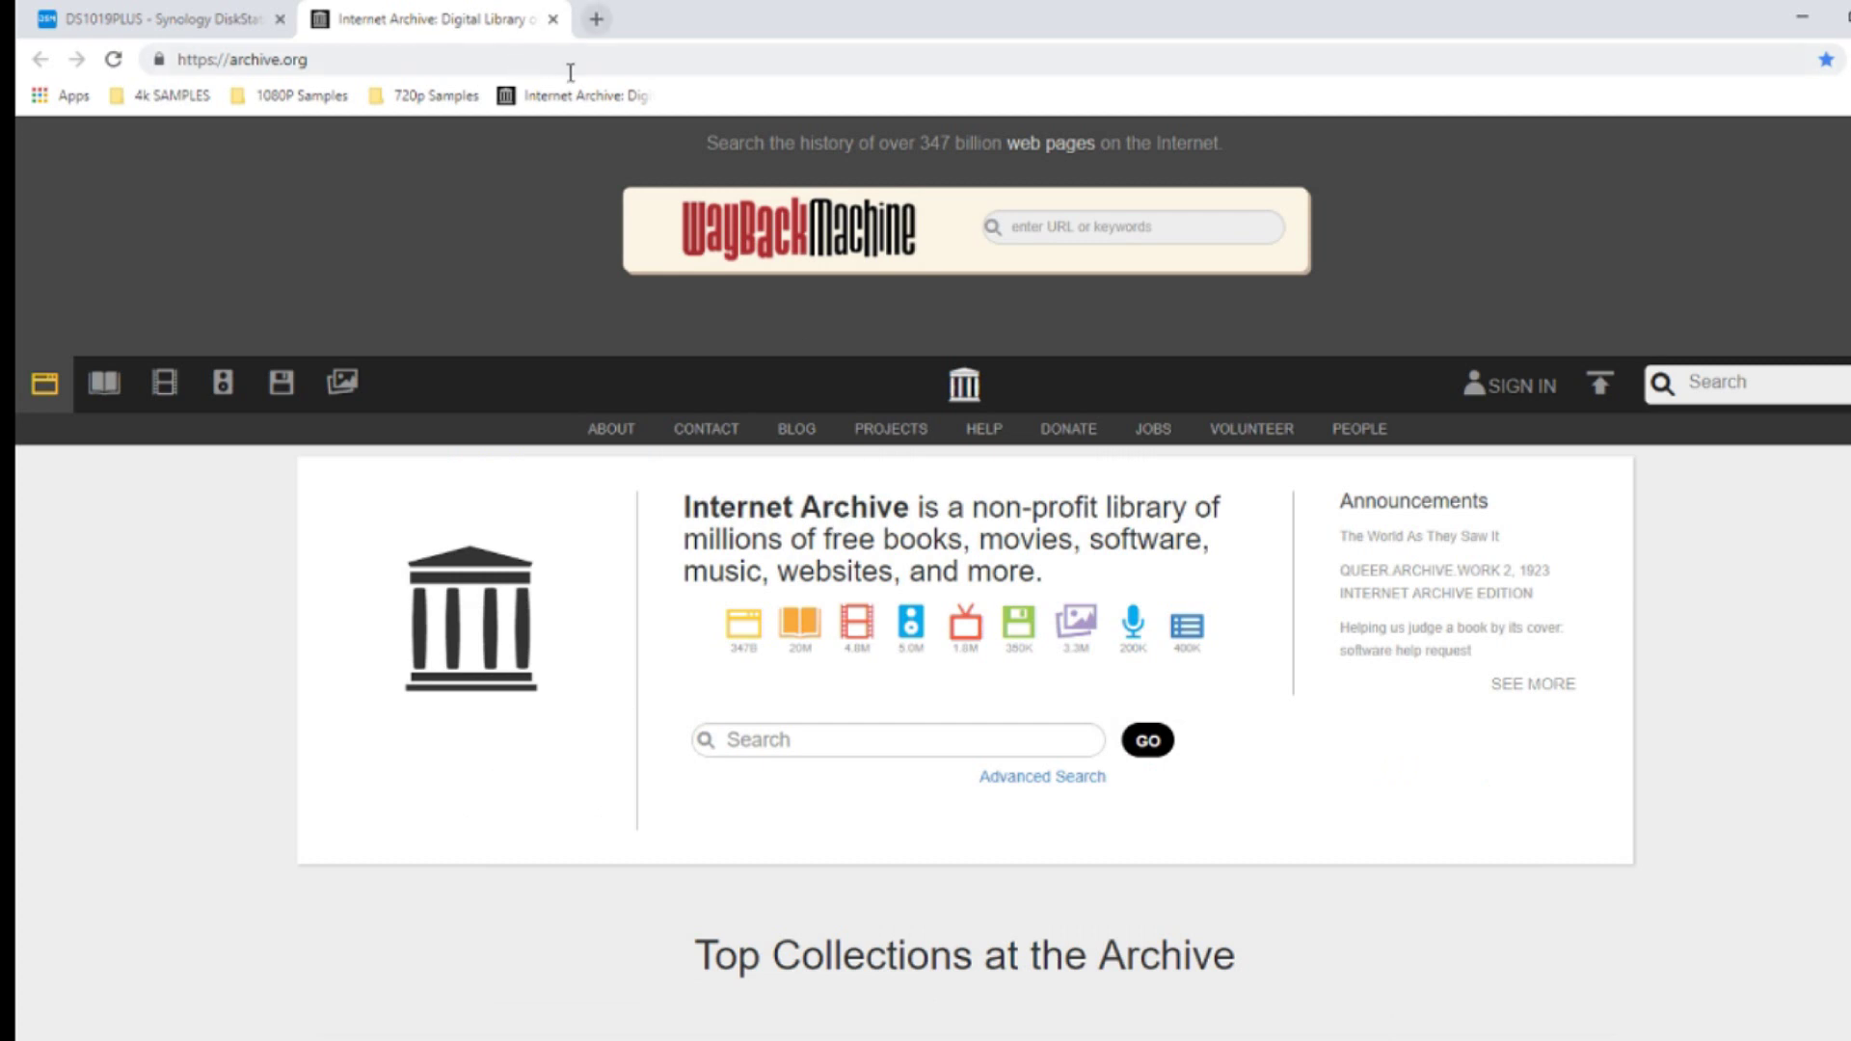
left_click(1086, 232)
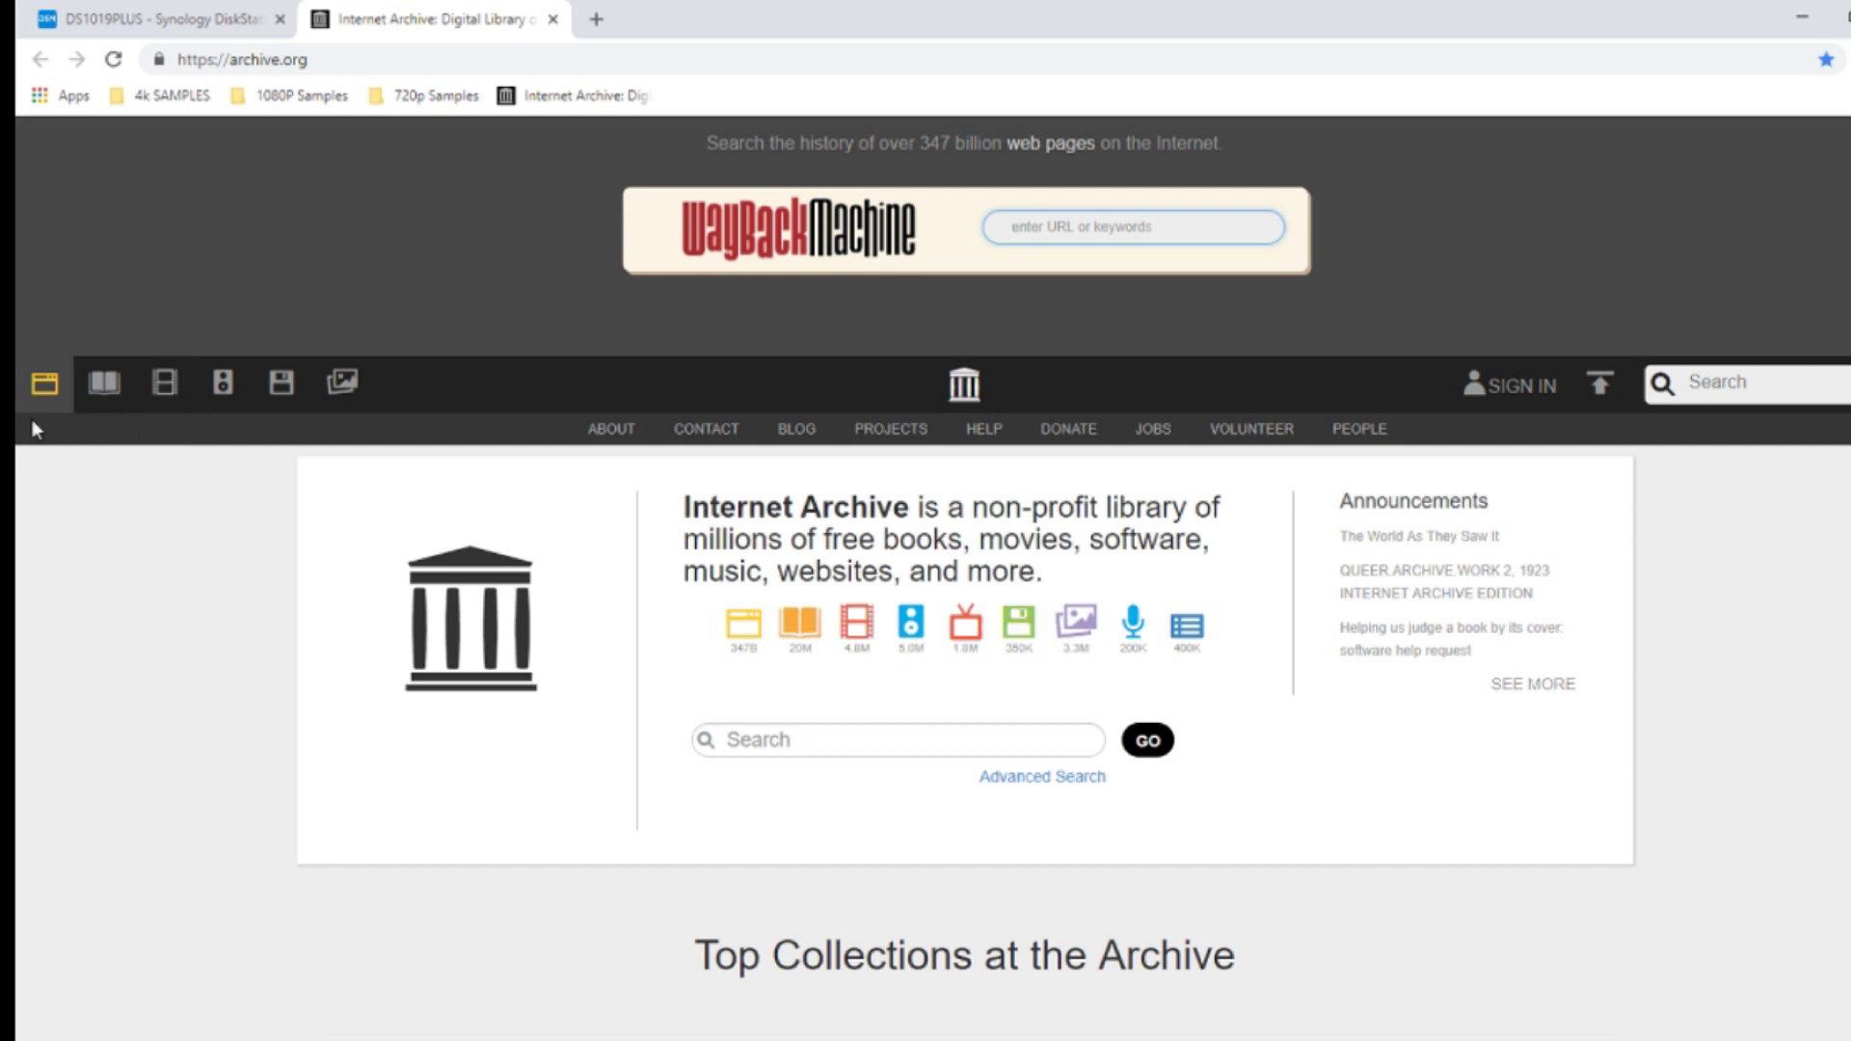
left_click(233, 21)
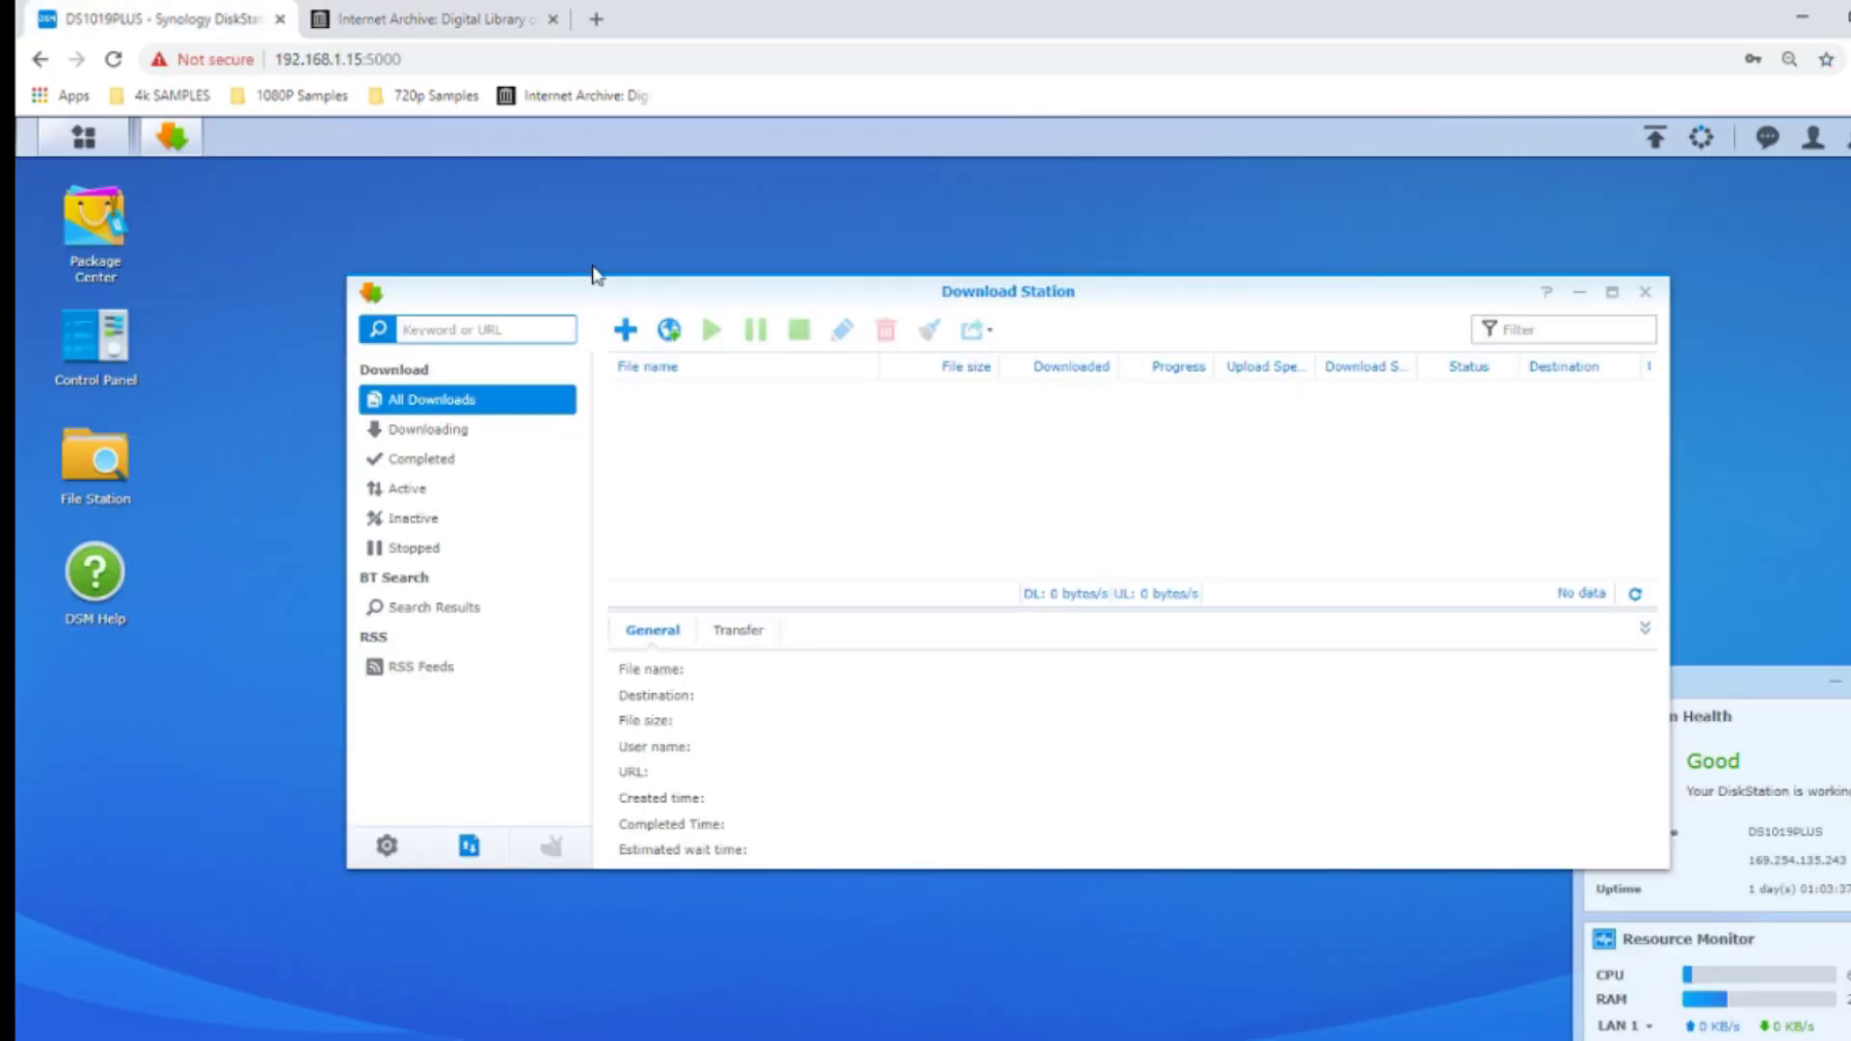
left_click(465, 14)
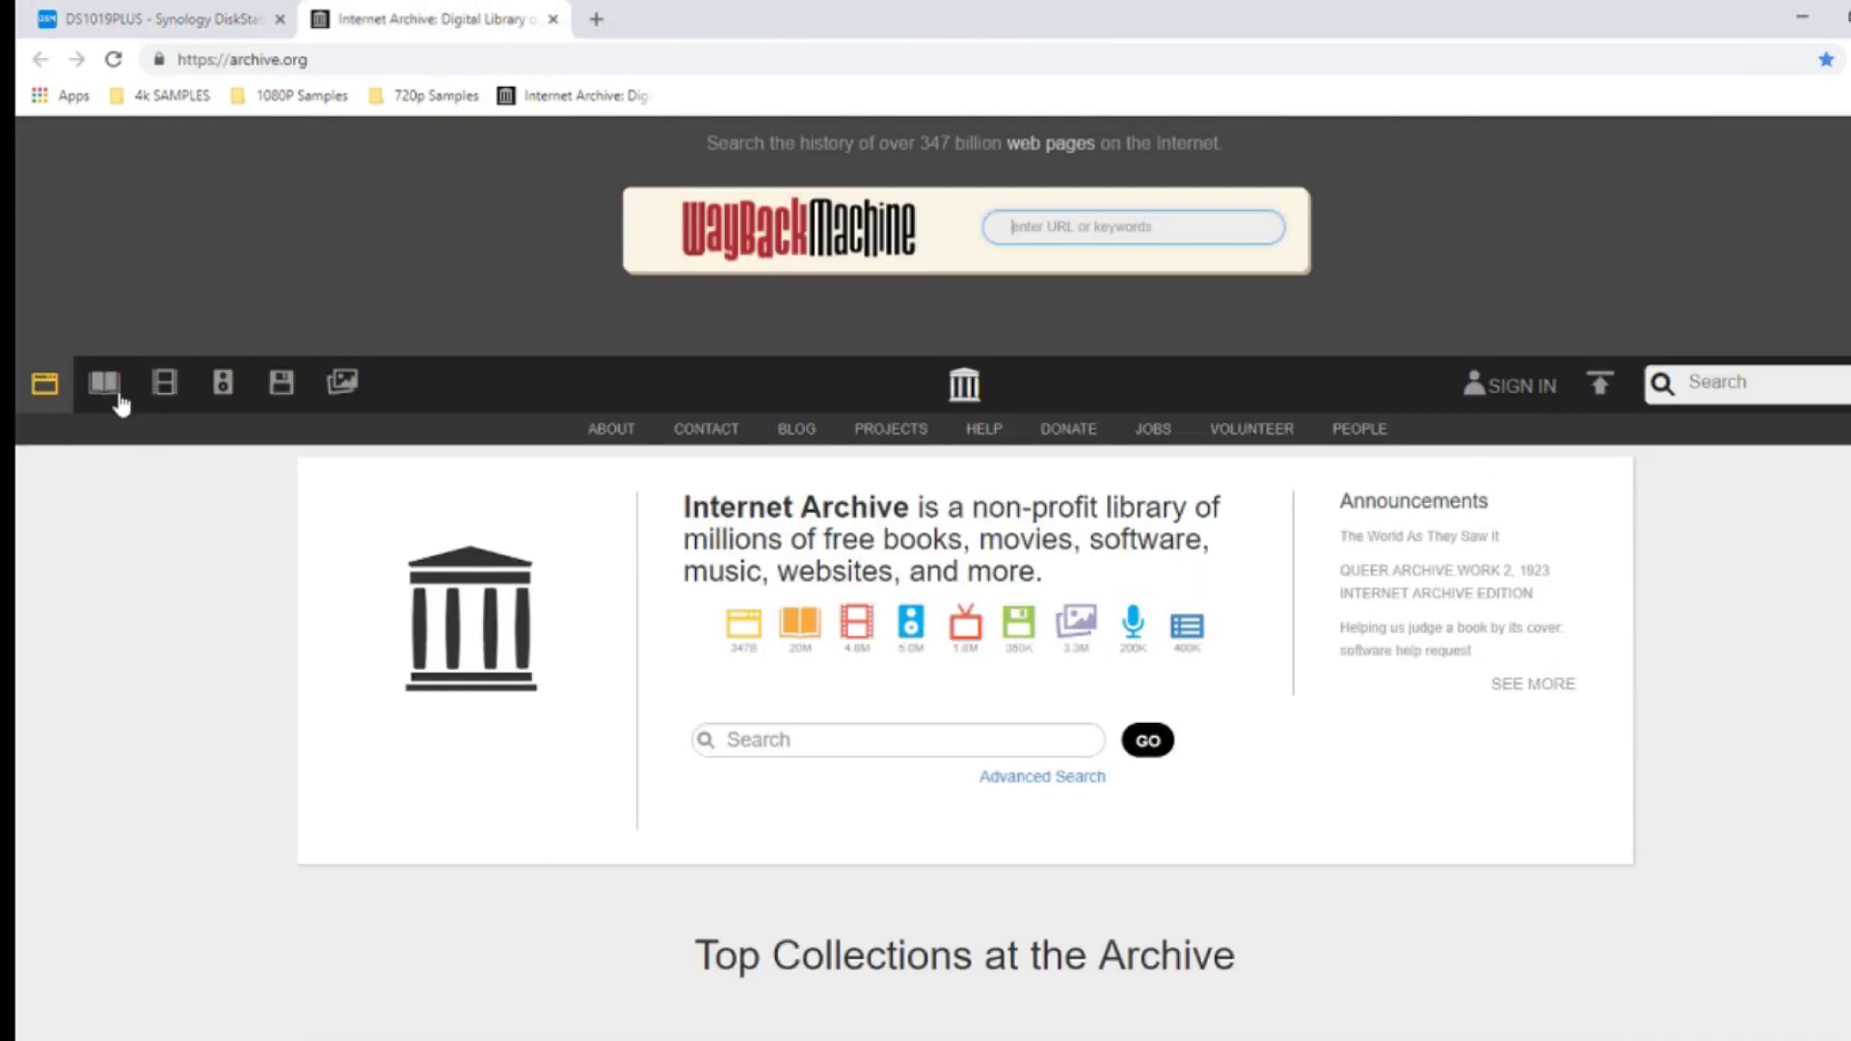
left_click(166, 383)
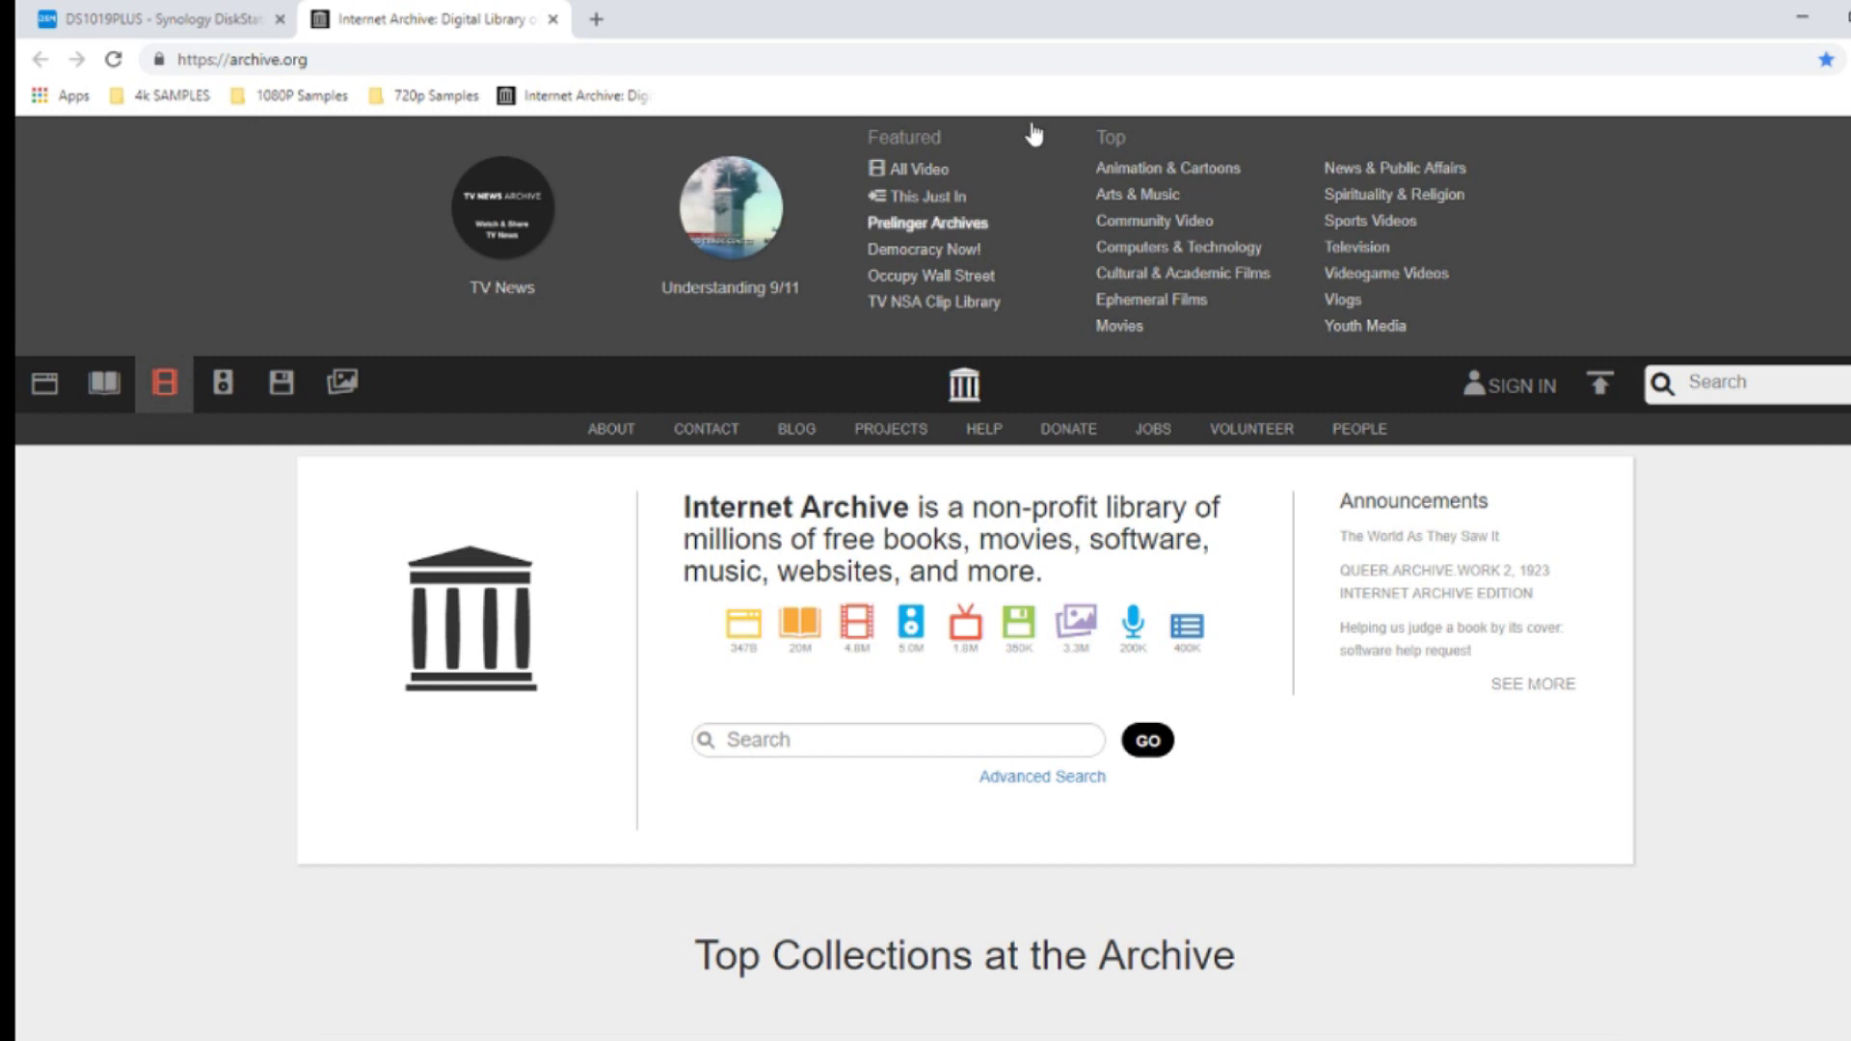
left_click(1356, 249)
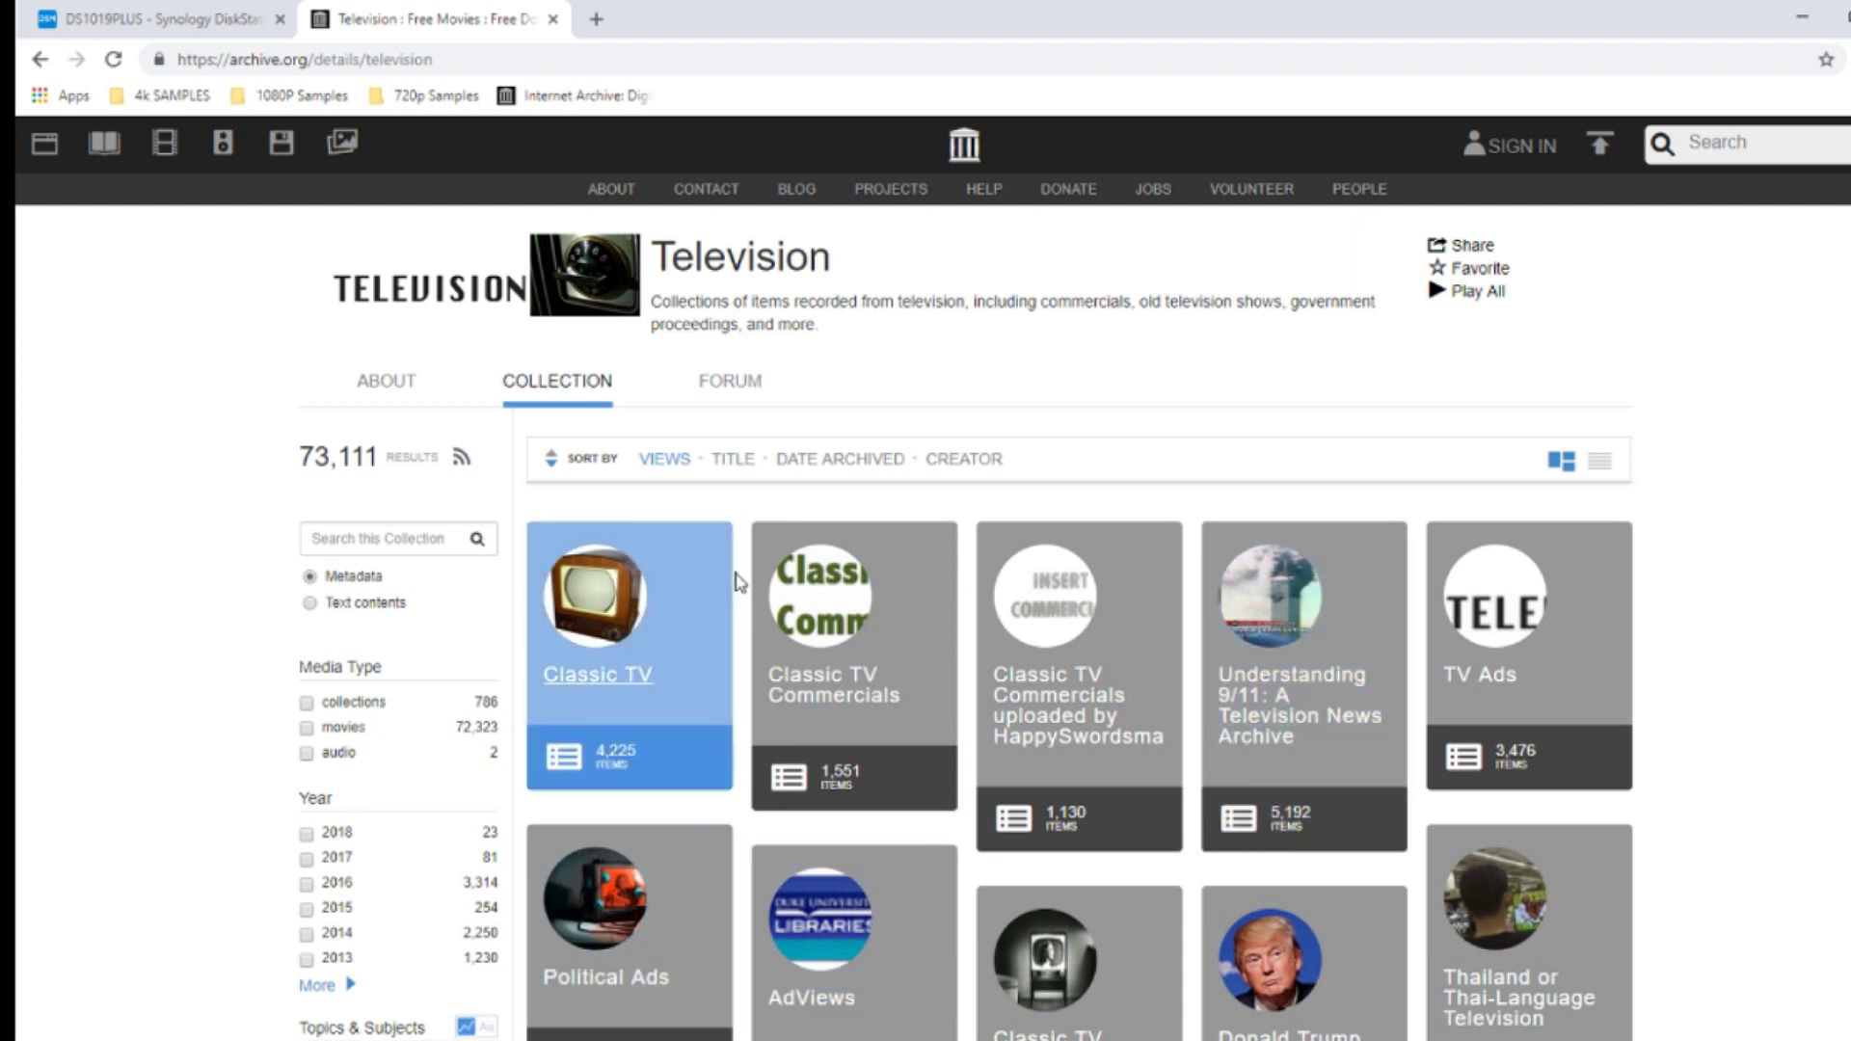
- Open 'A 5th Classic Commercial for Coca-Cola' from Classic TV, then begin a new Download Station task
left_click(636, 677)
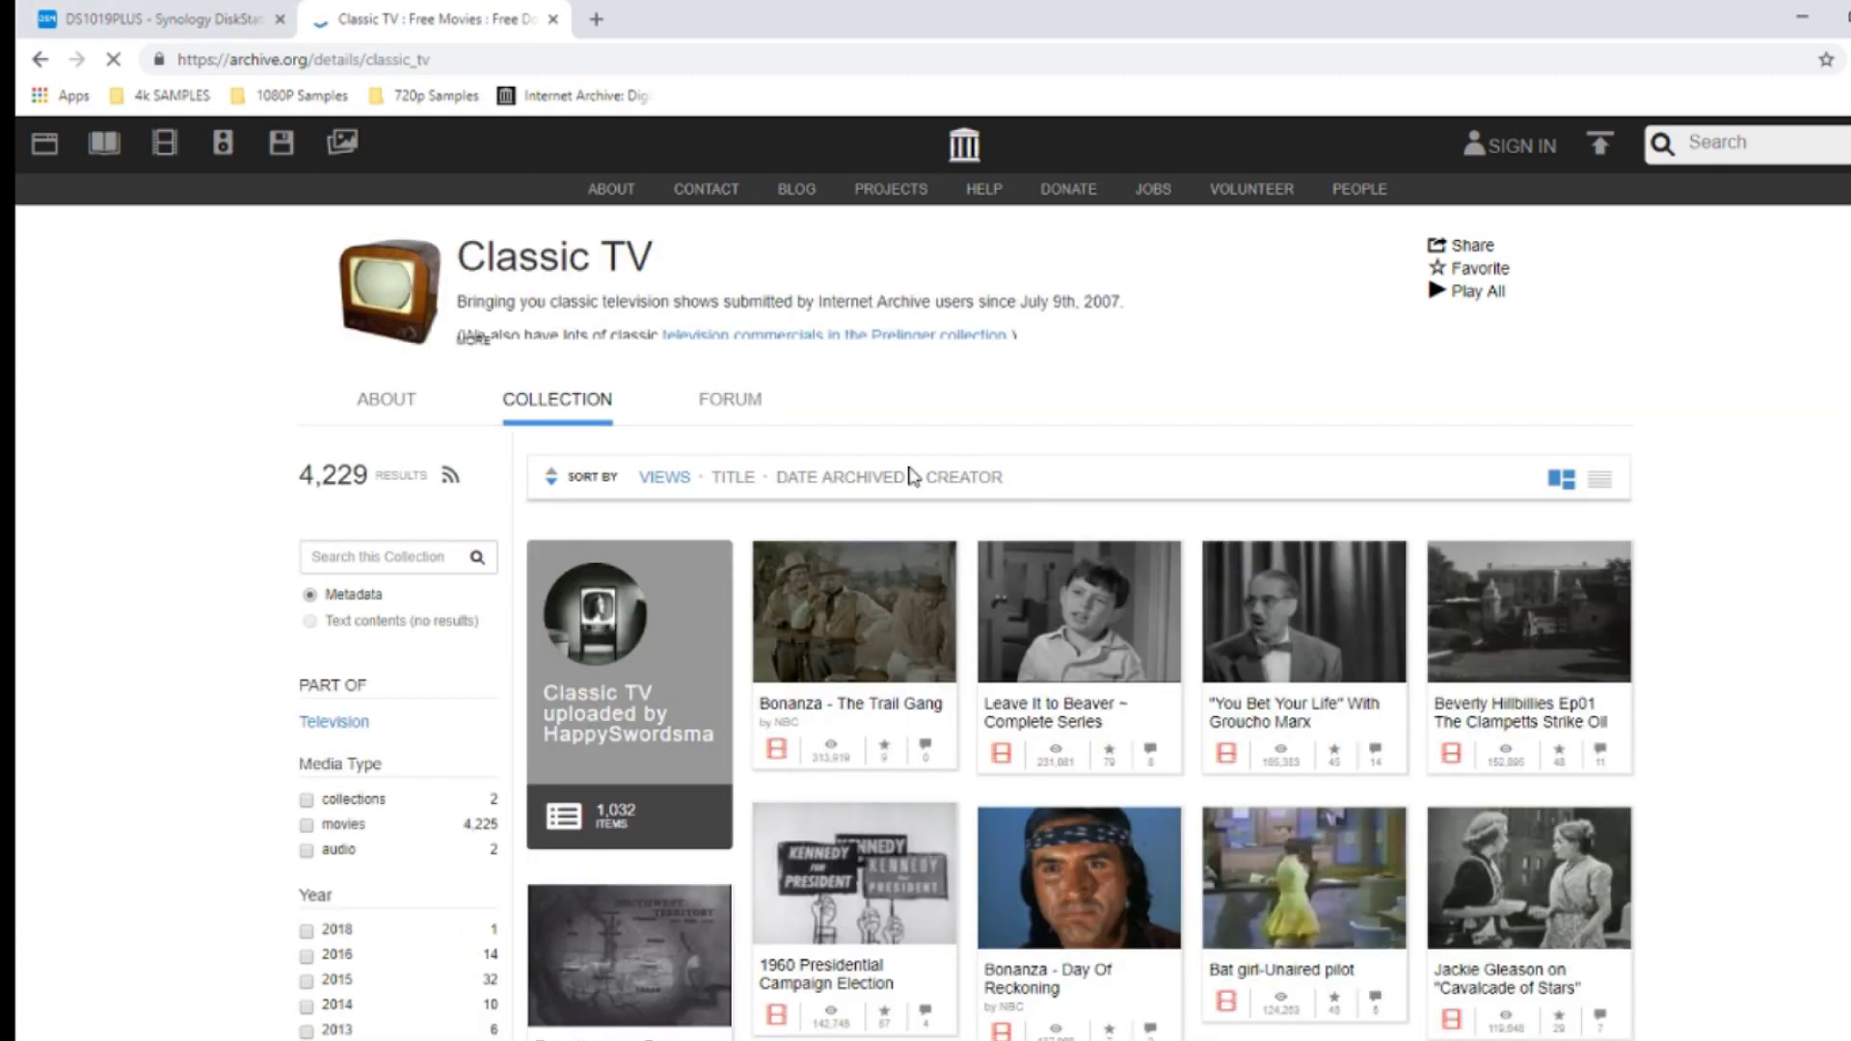
scroll(1080, 637, "down", 4)
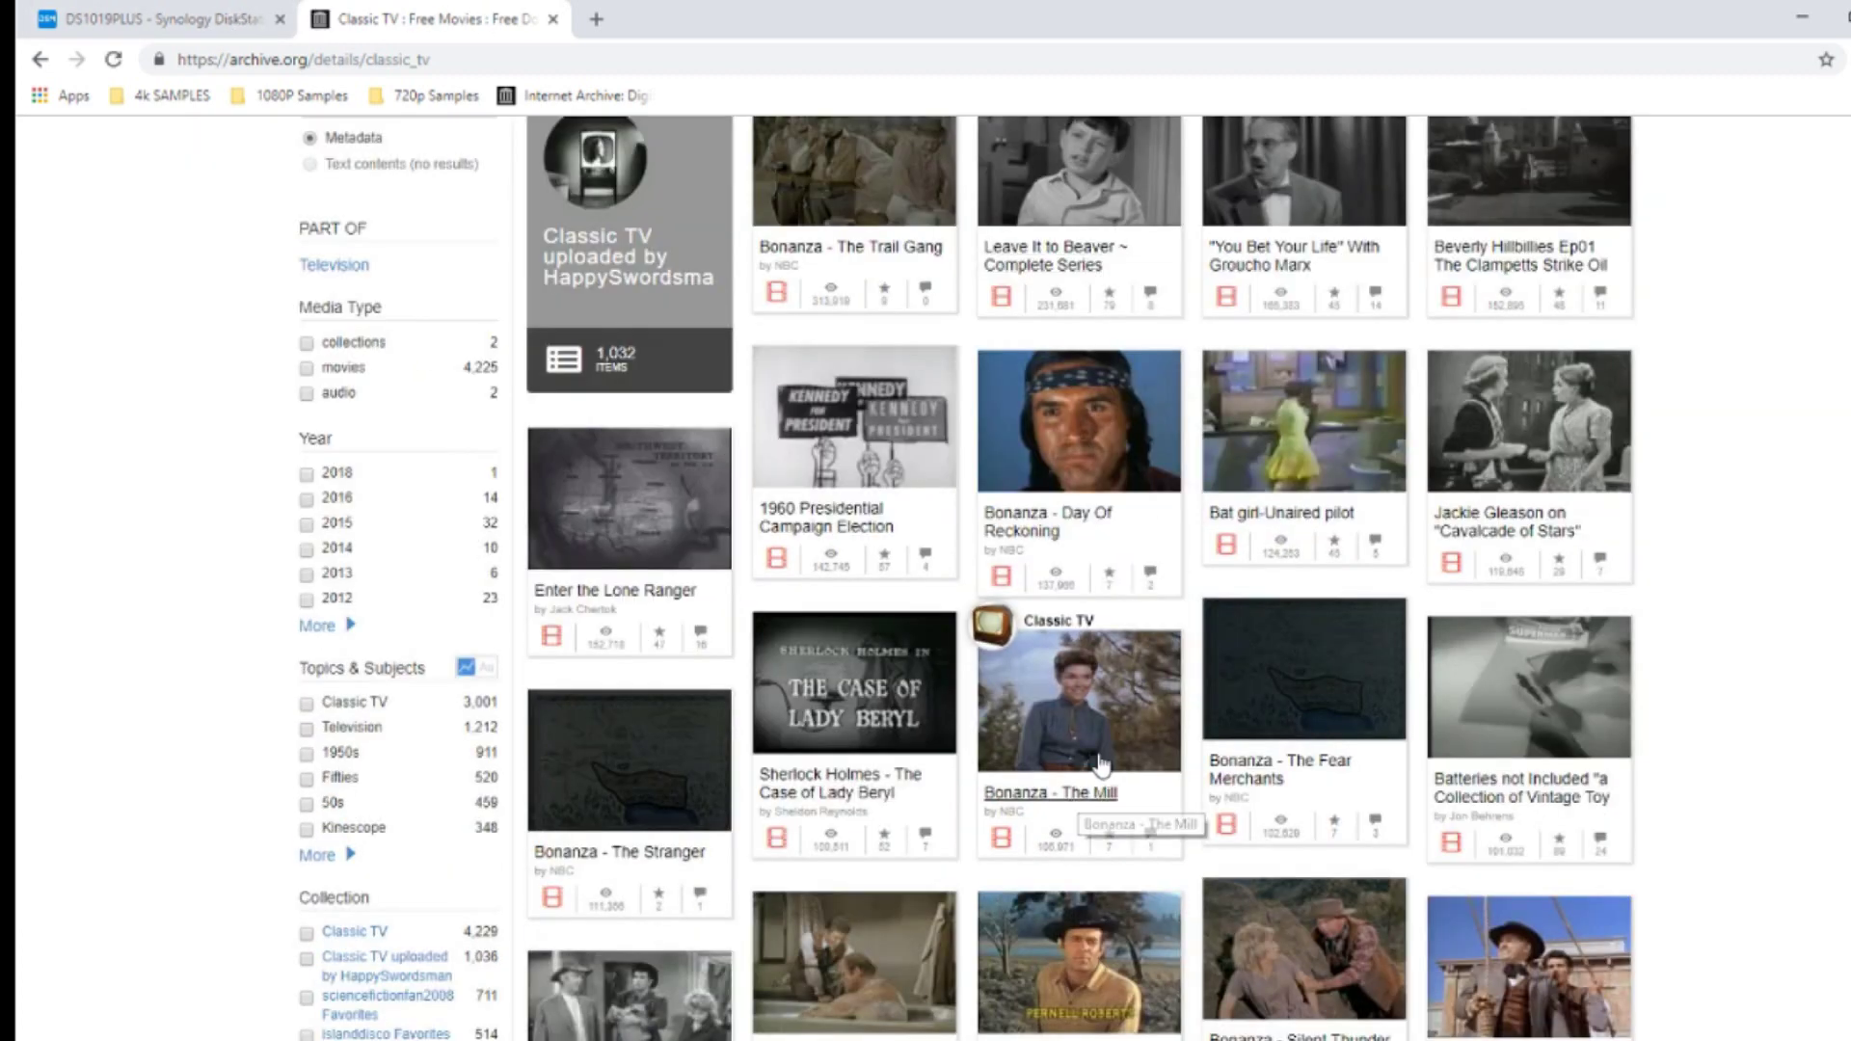
scroll(1215, 732, "down", 6)
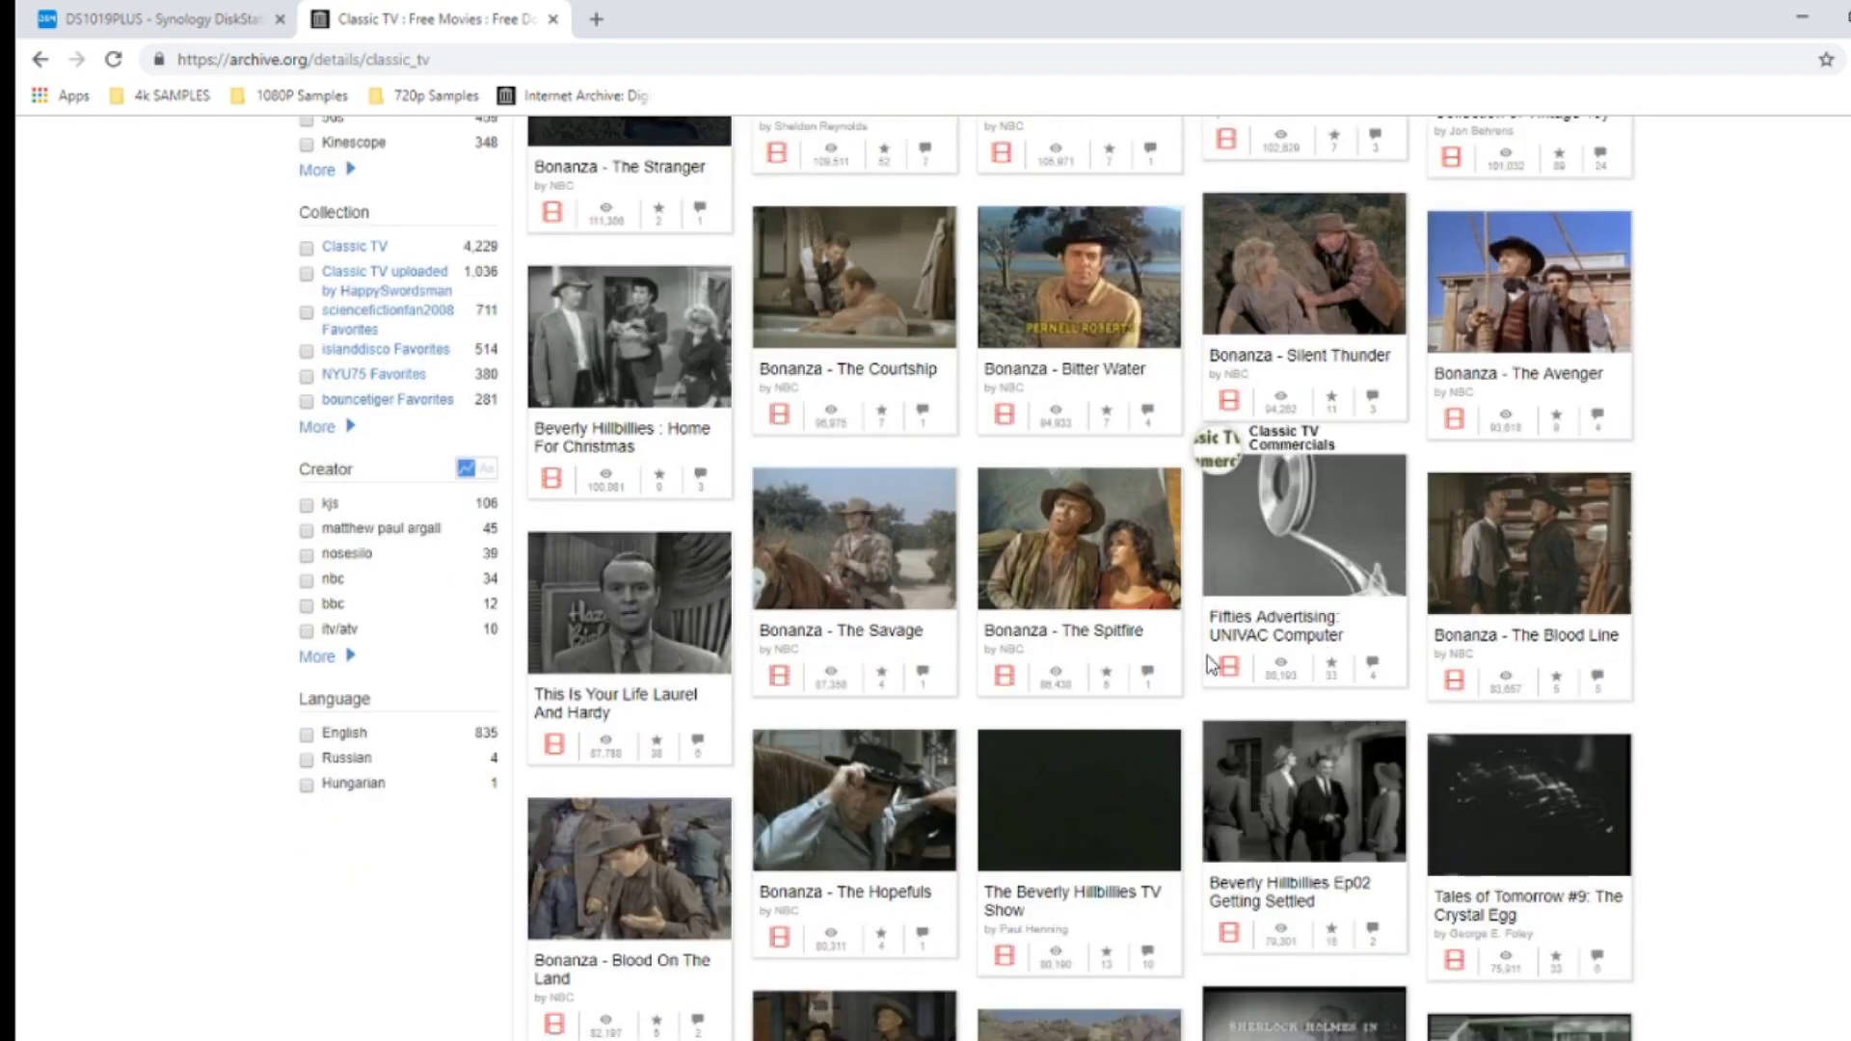
scroll(1212, 665, "down", 4)
scroll(1212, 665, "down", 6)
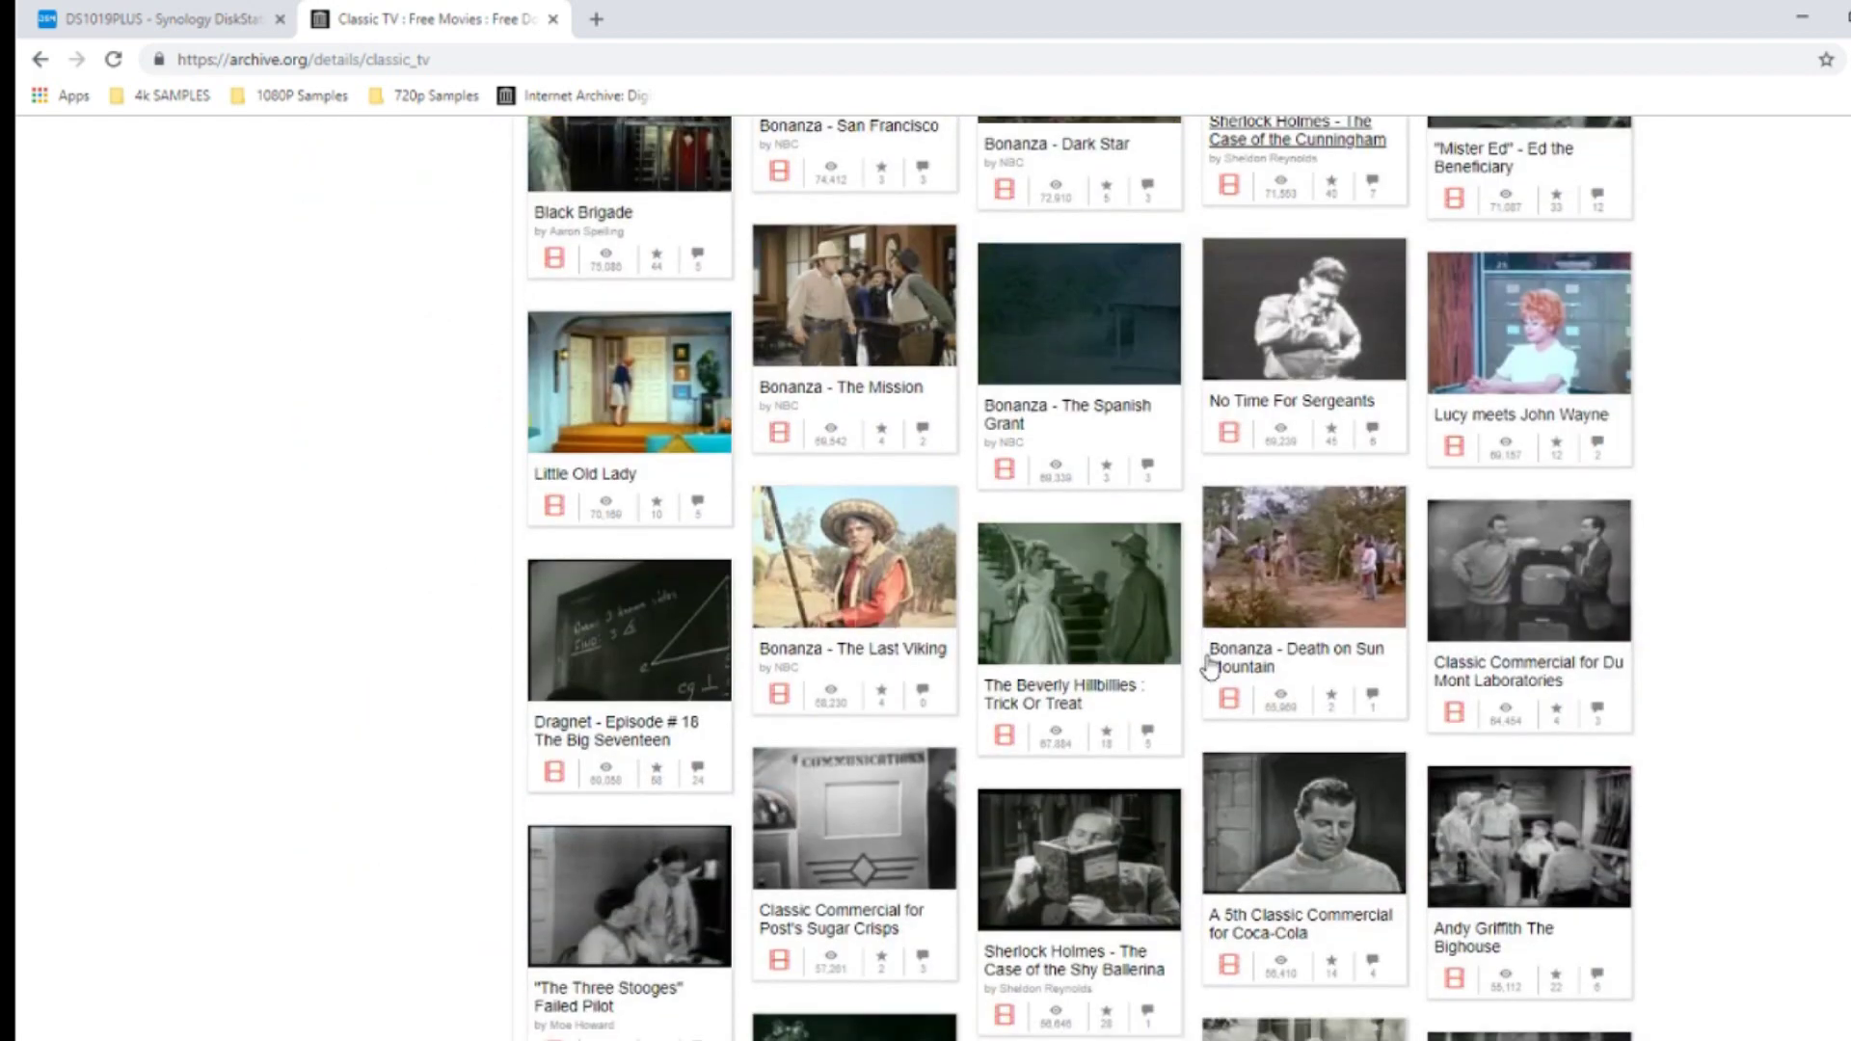
scroll(1080, 637, "down", 5)
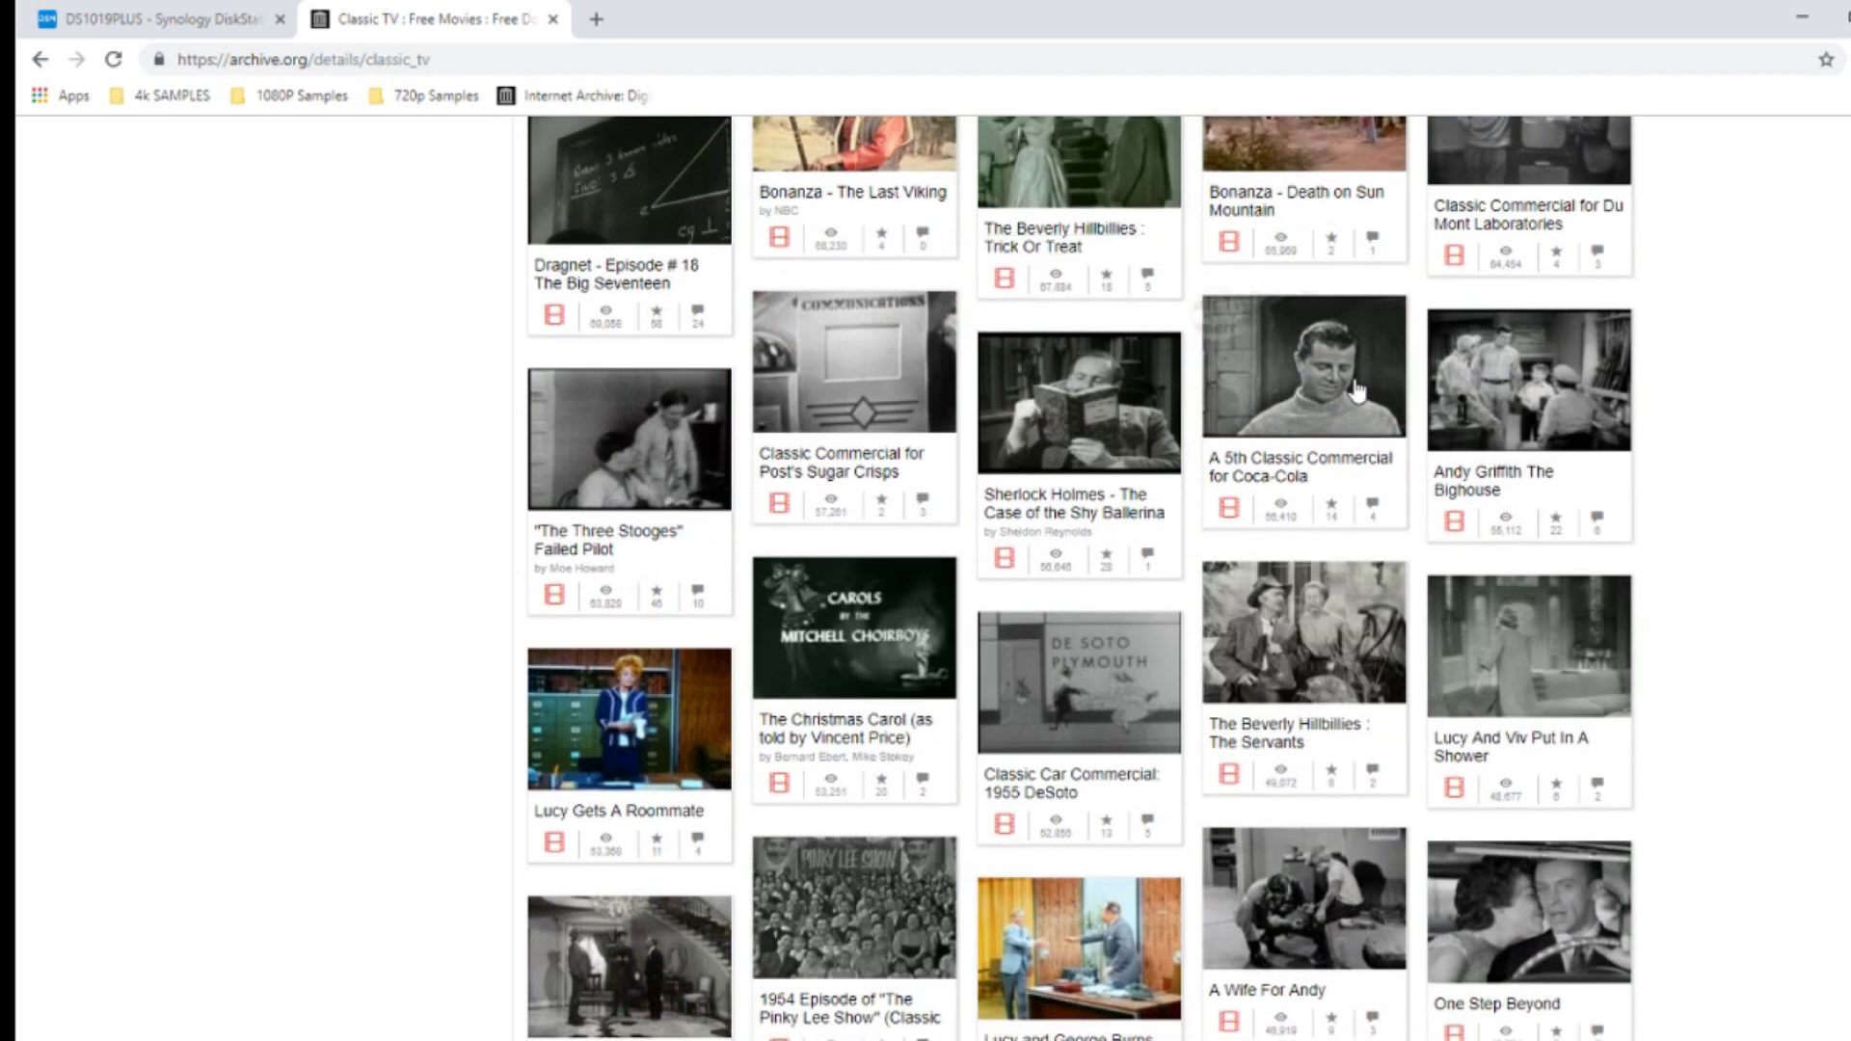
left_click(1308, 471)
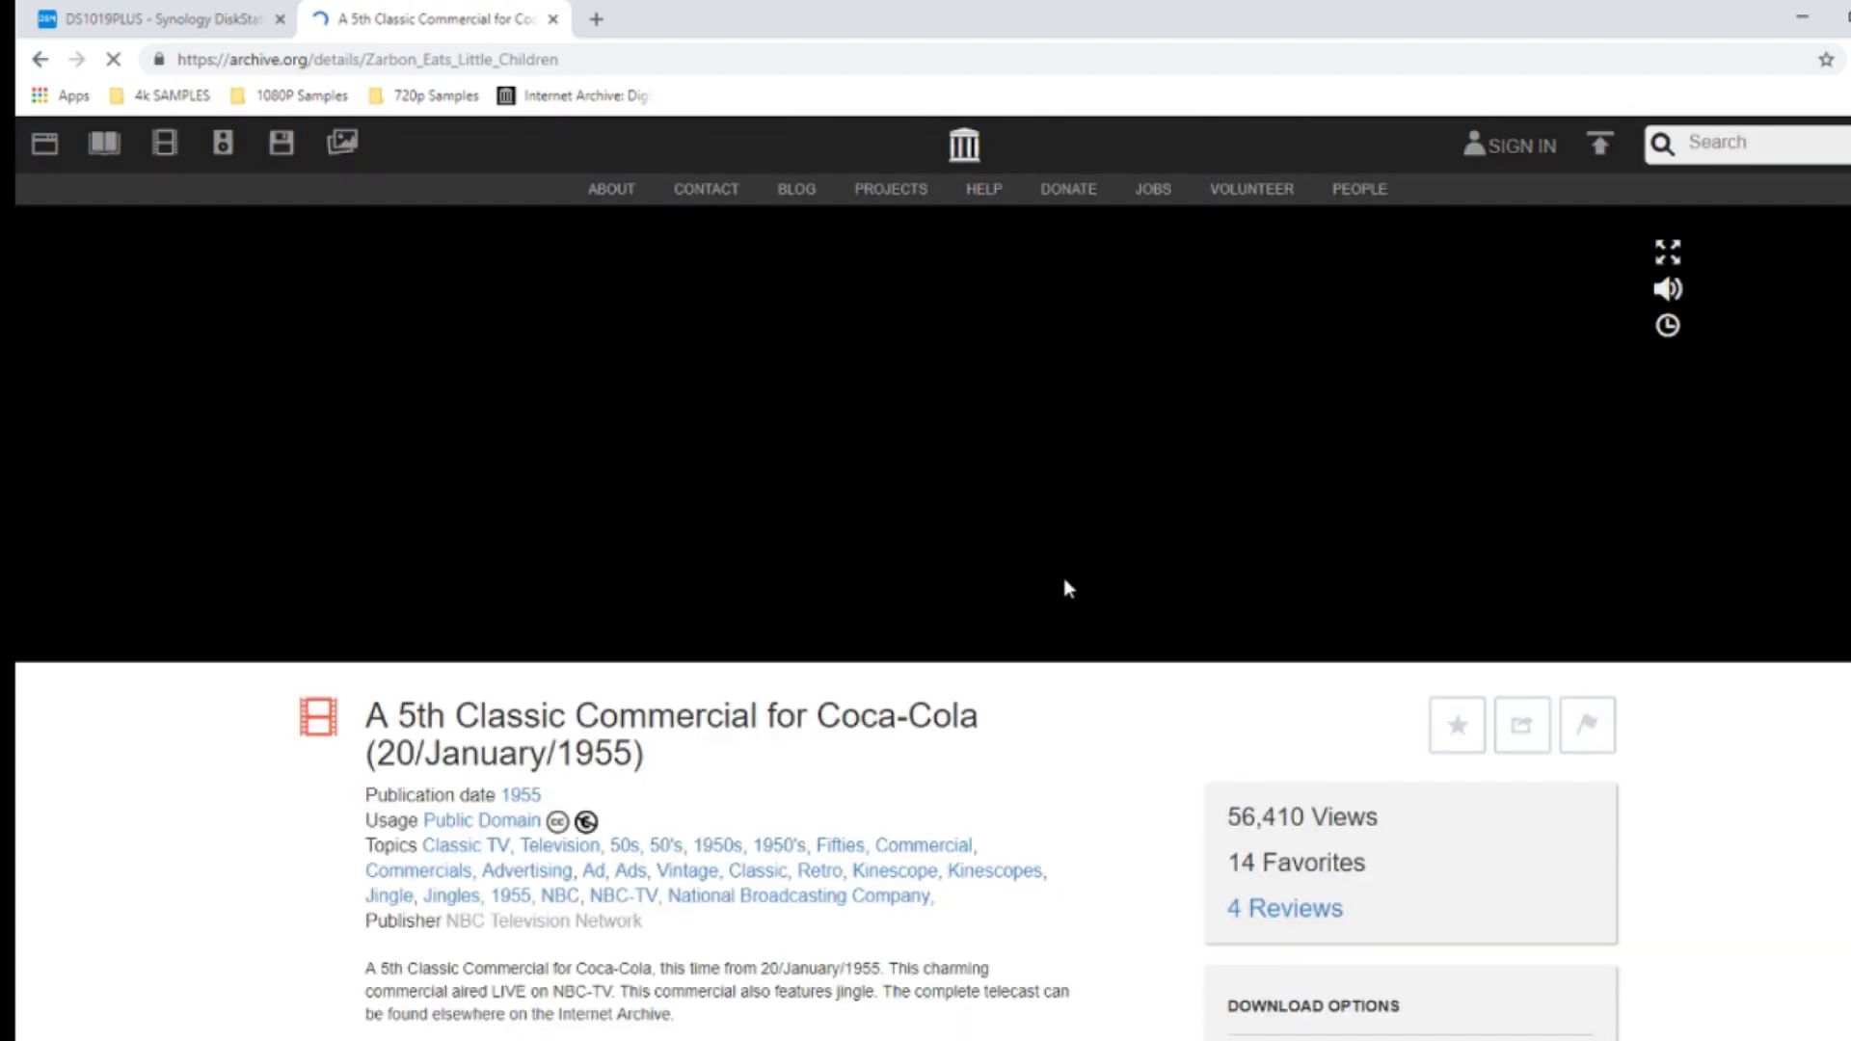
scroll(771, 626, "down", 2)
scroll(1205, 675, "down", 3)
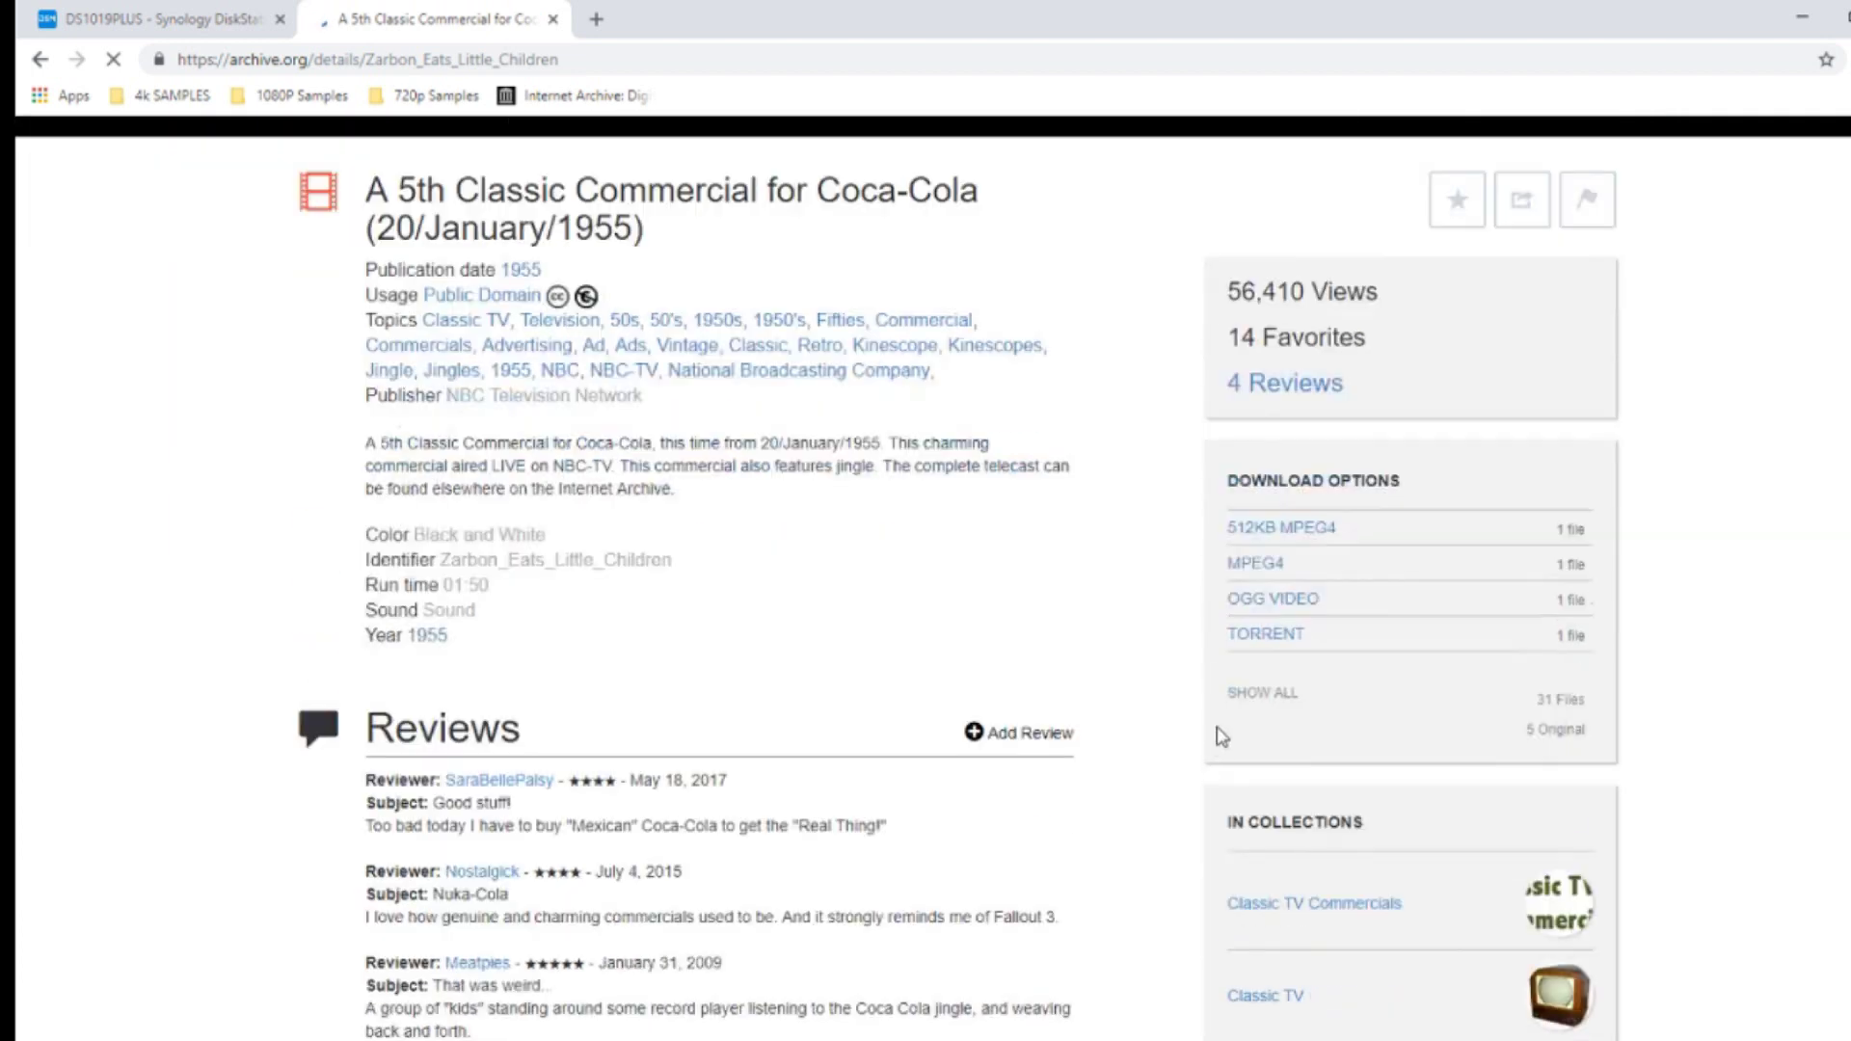
left_click(159, 19)
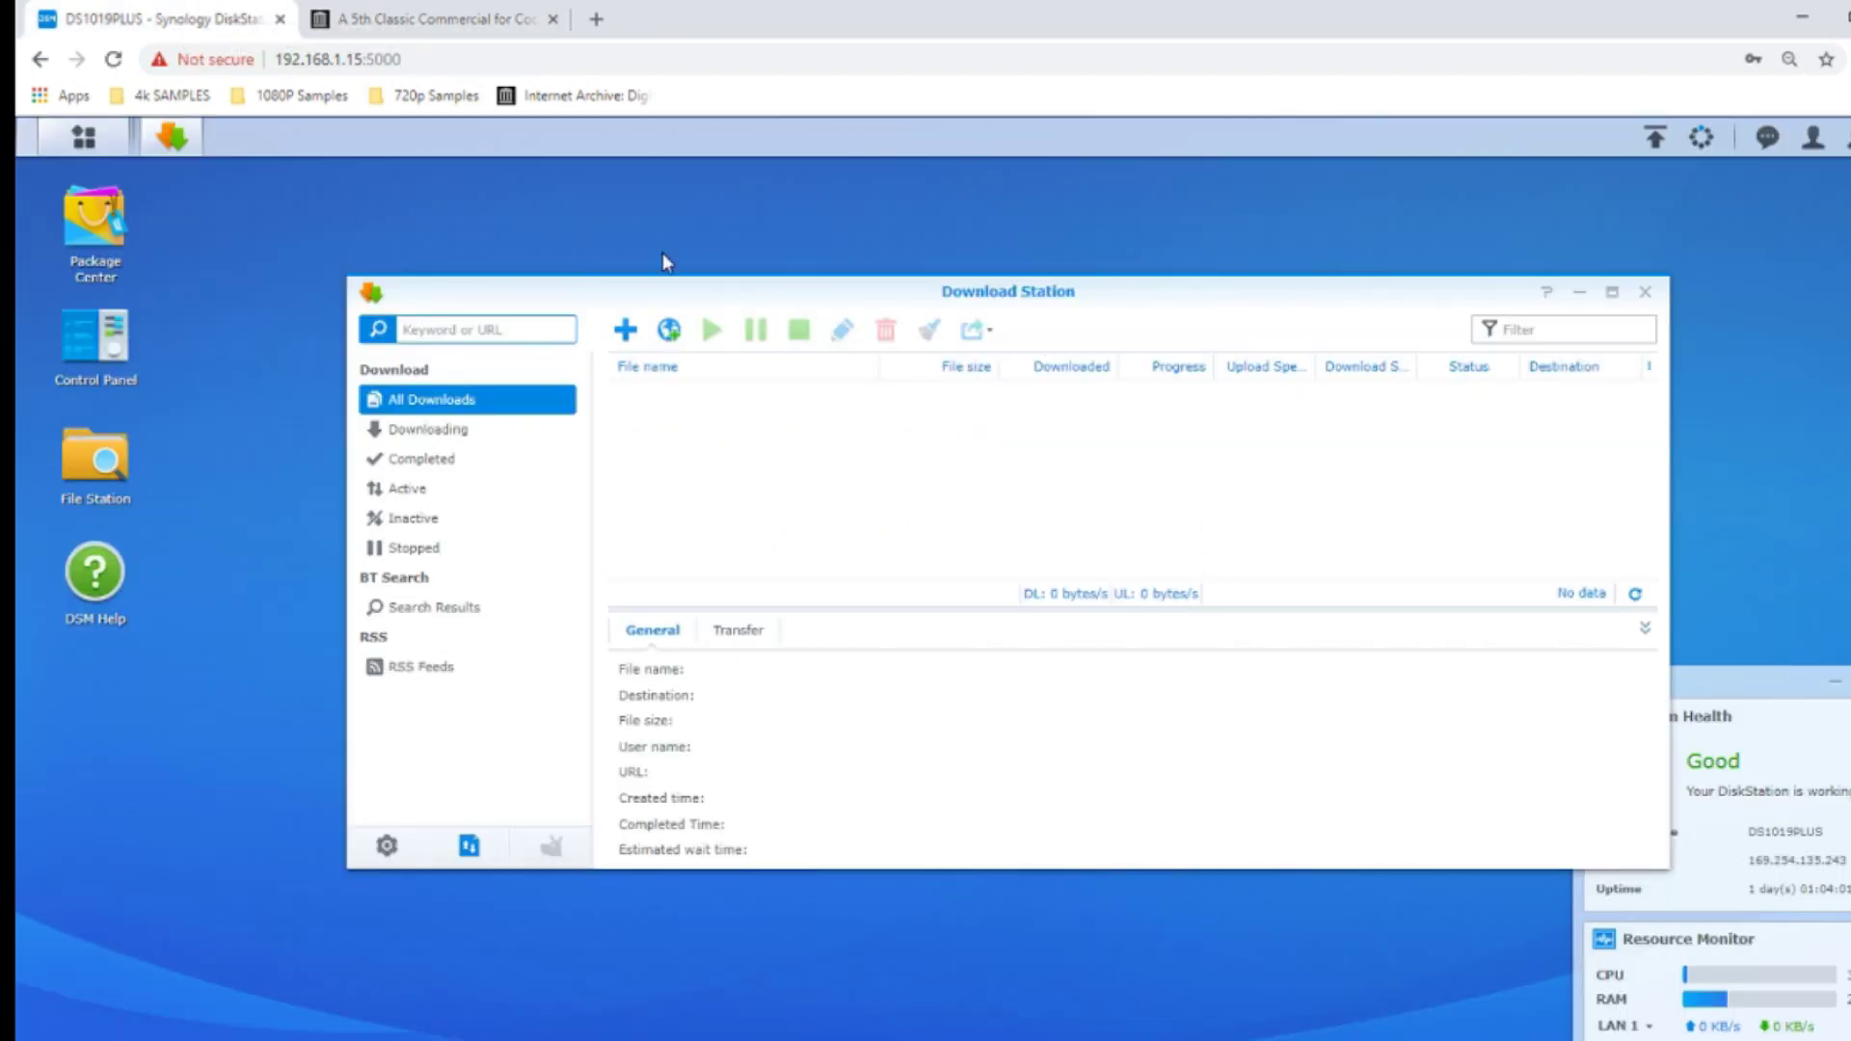
left_click(627, 332)
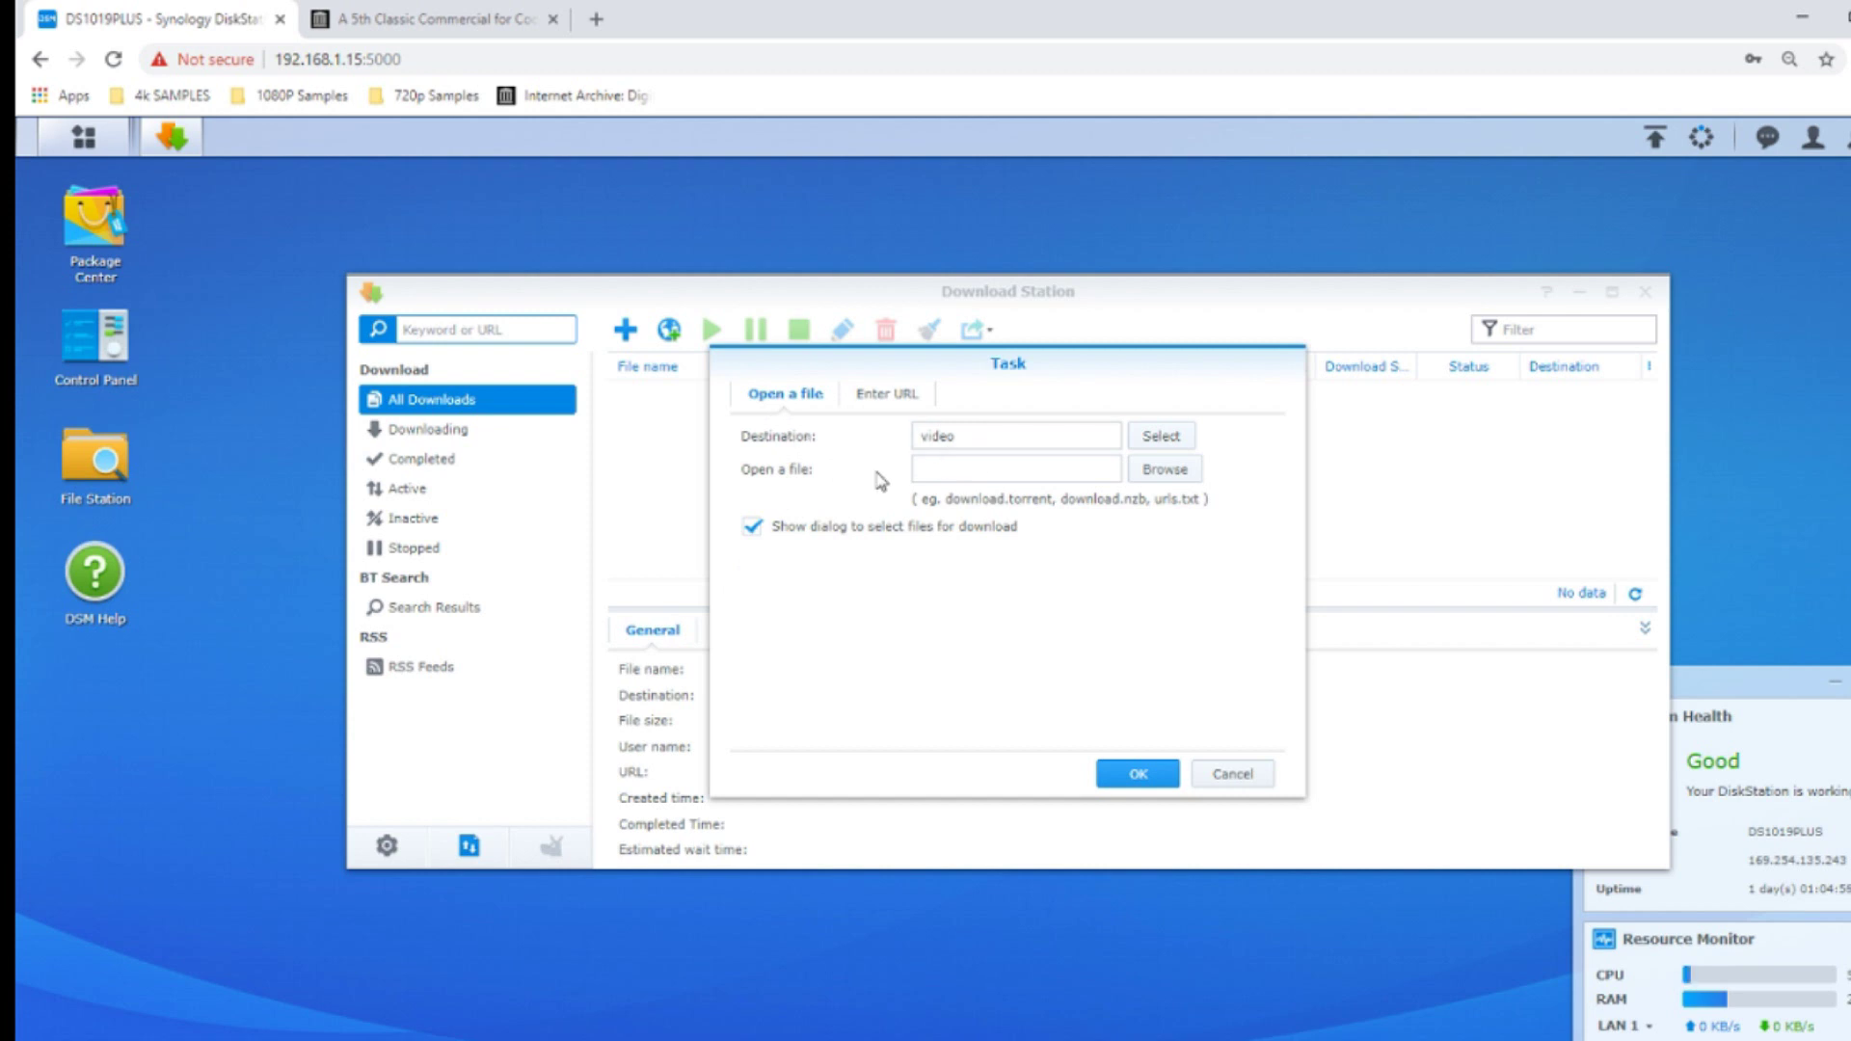
- Confirm the new download task saves into the video folder
left_click(956, 434)
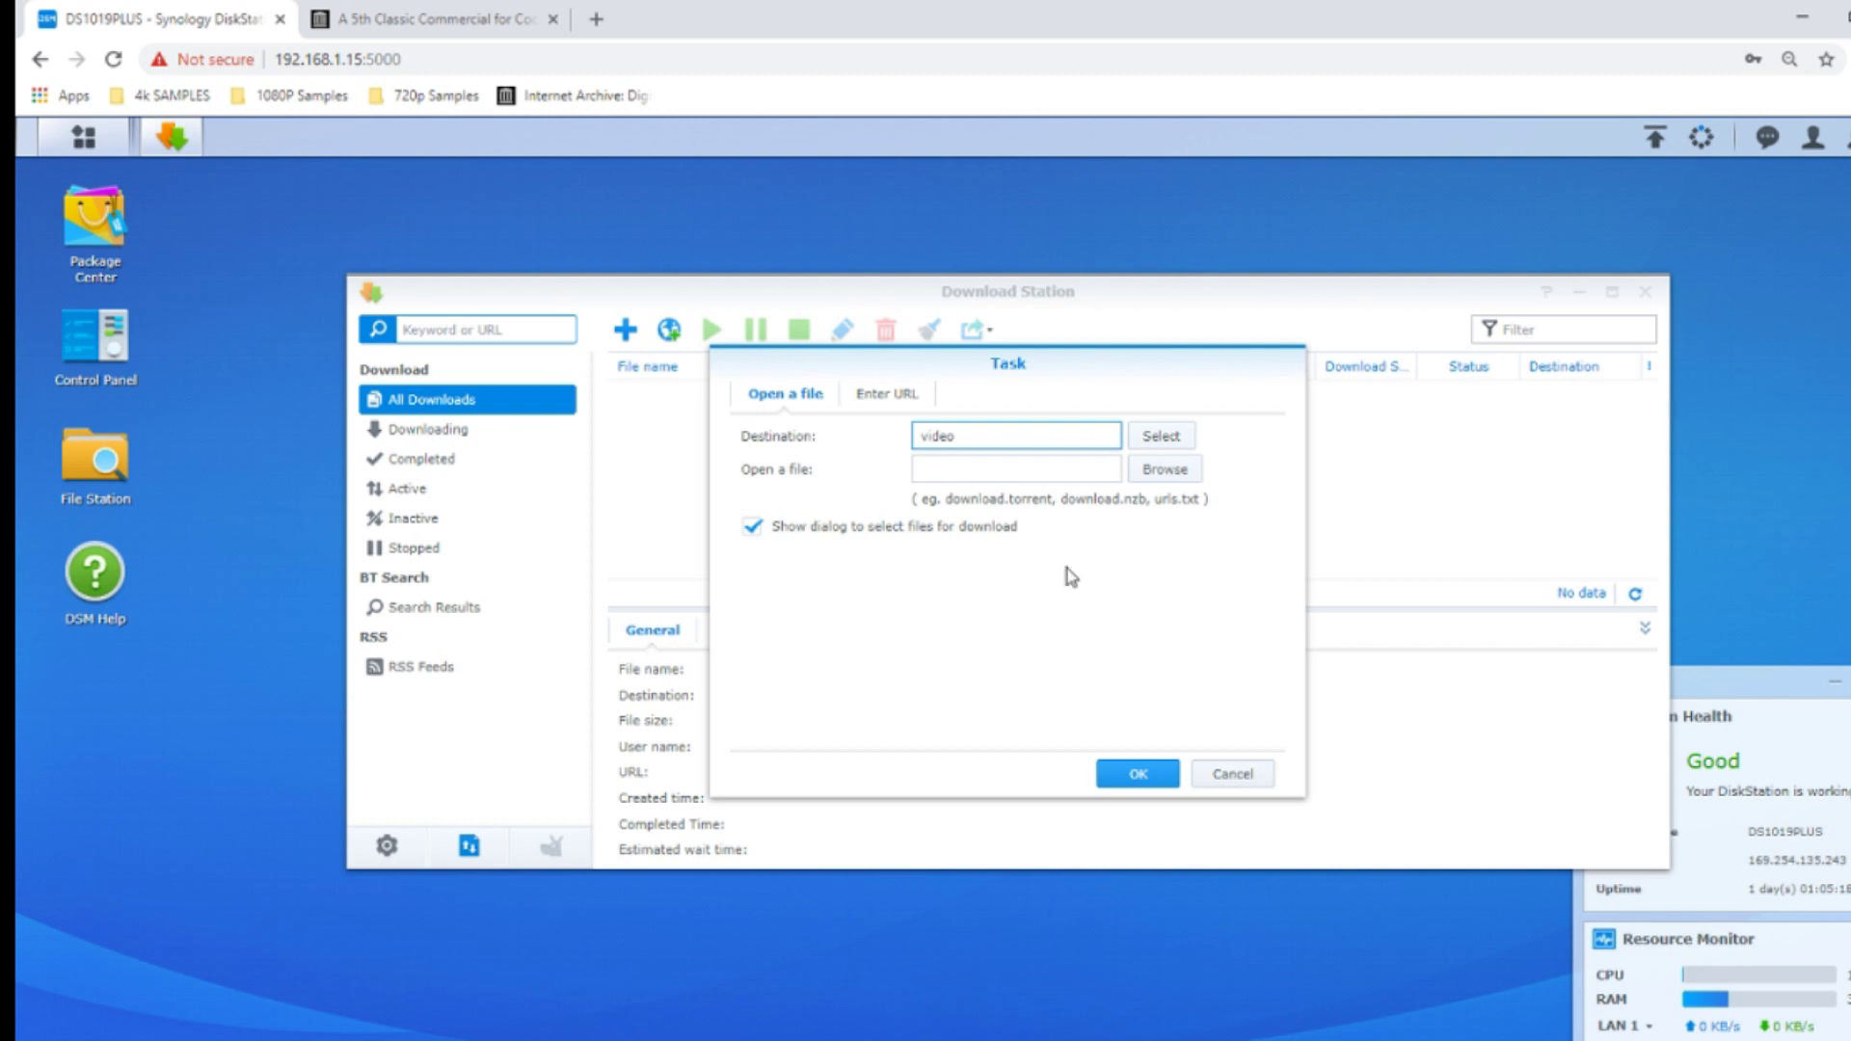
left_click(949, 468)
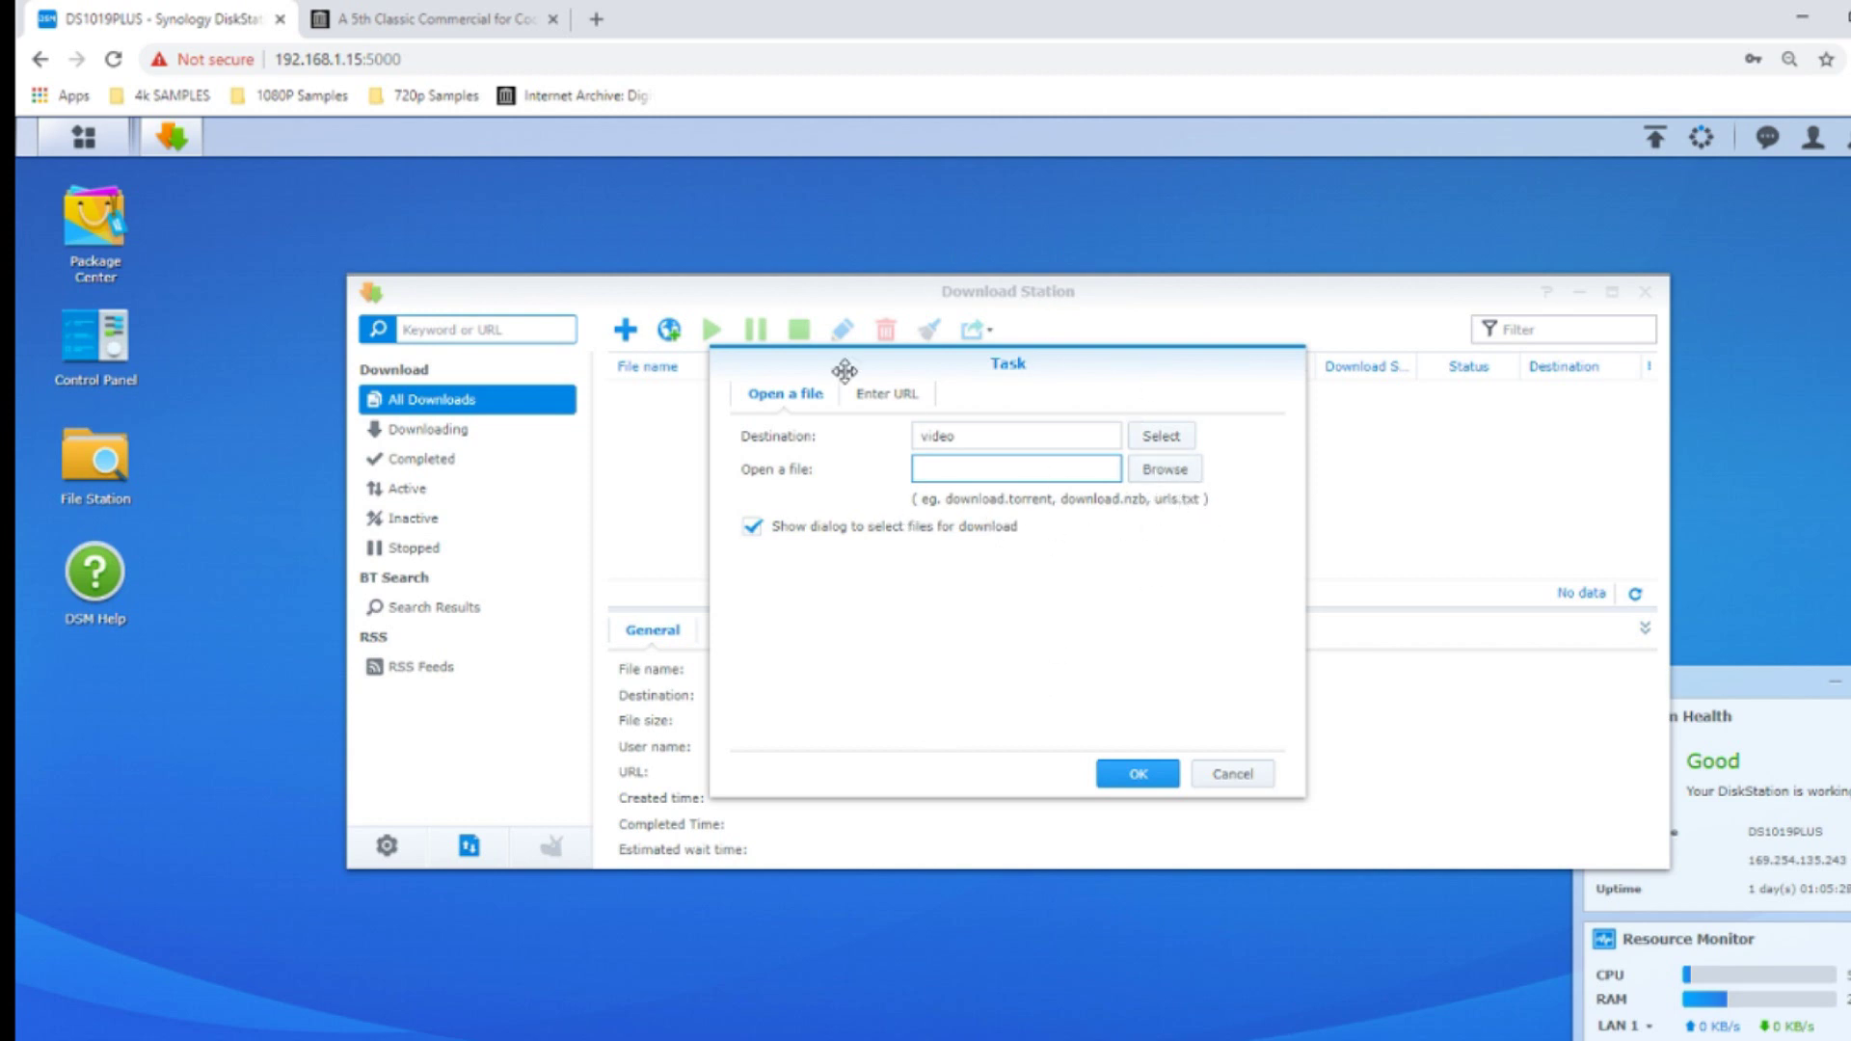
- Switch the task to Enter URL and copy the commercial's MPEG4 download link from archive.org
left_click(876, 398)
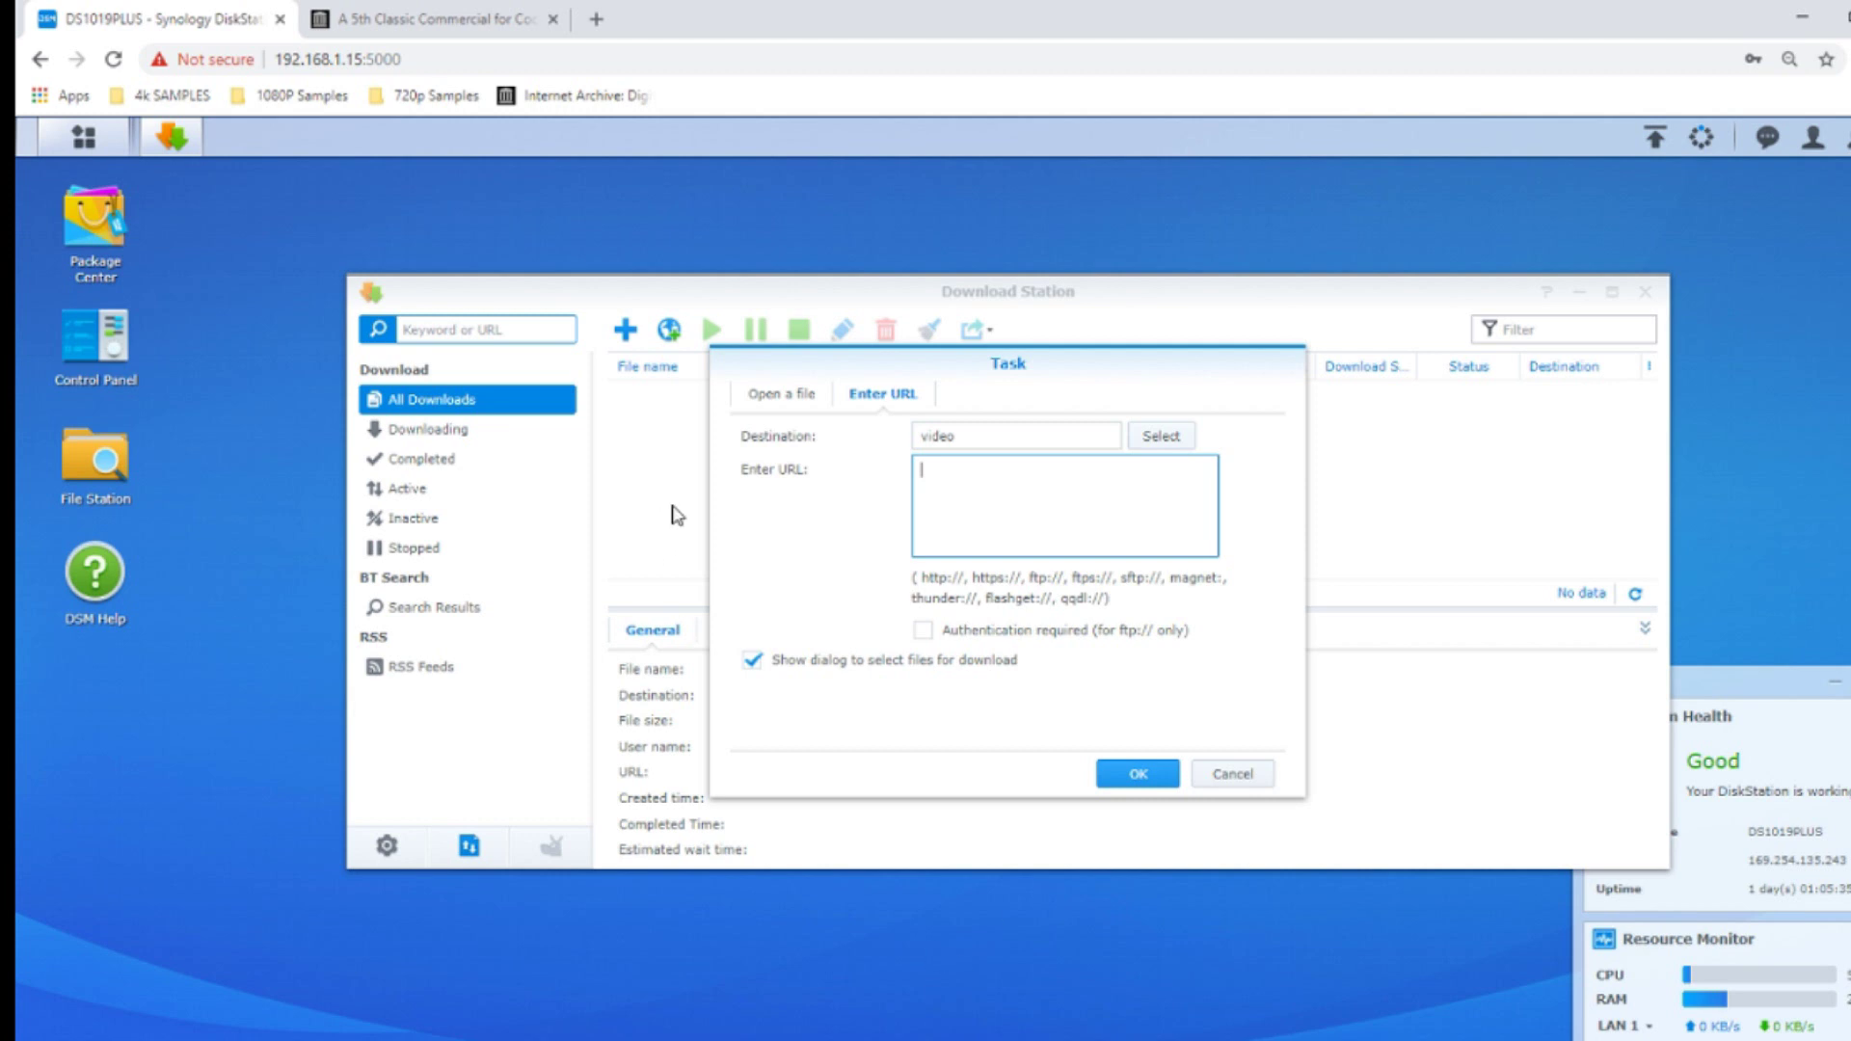
left_click(461, 12)
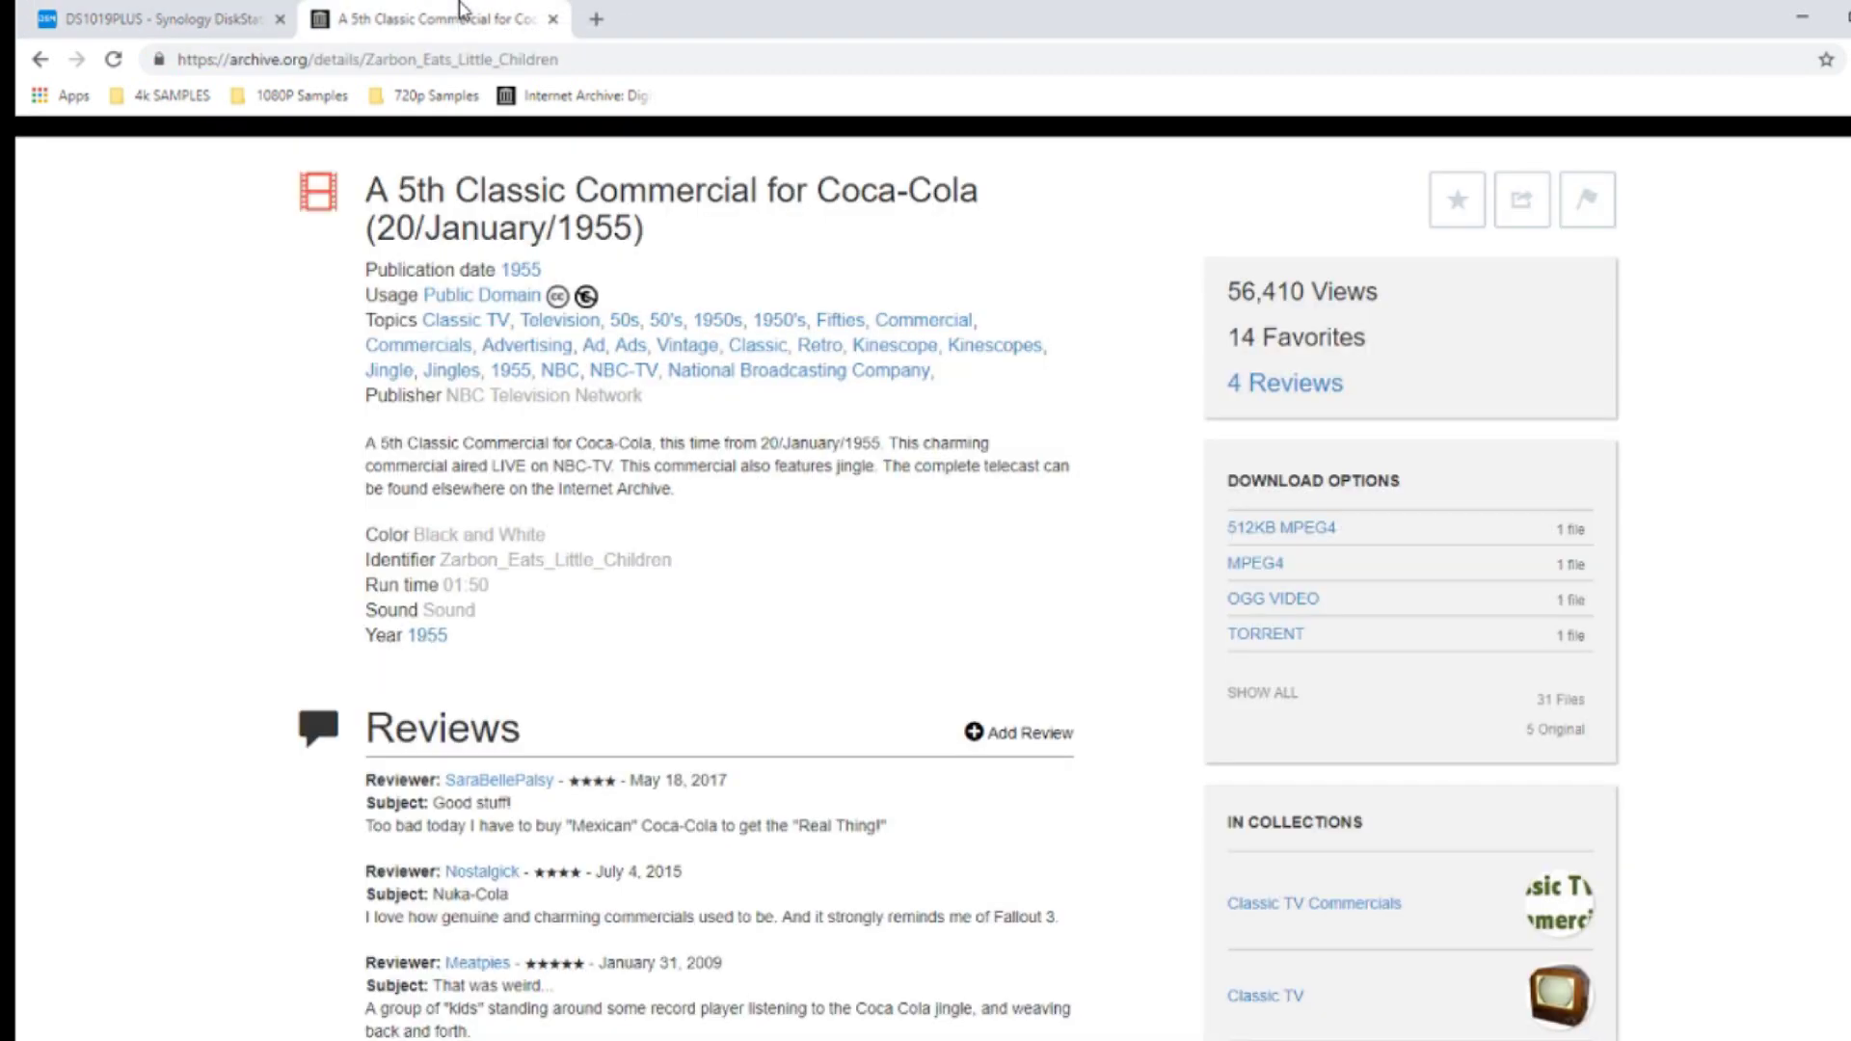
left_click_drag(1059, 725, 772, 451)
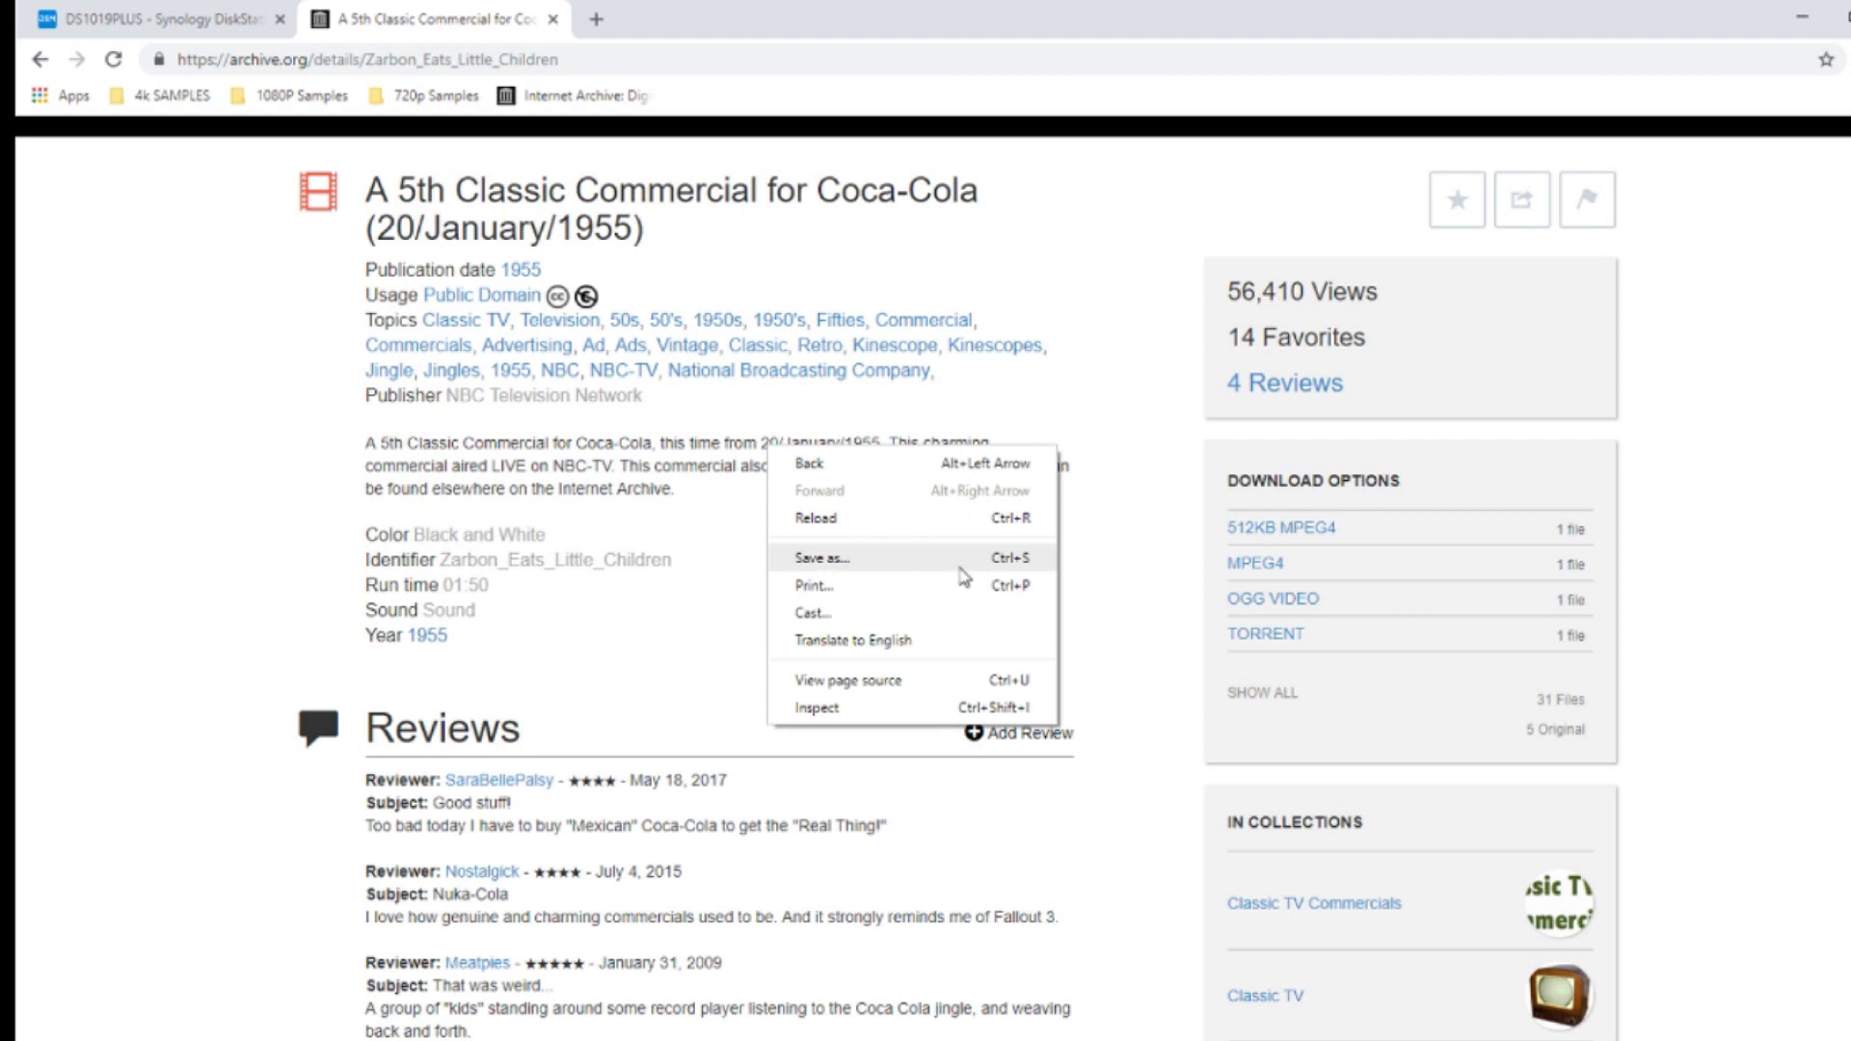
left_click(217, 22)
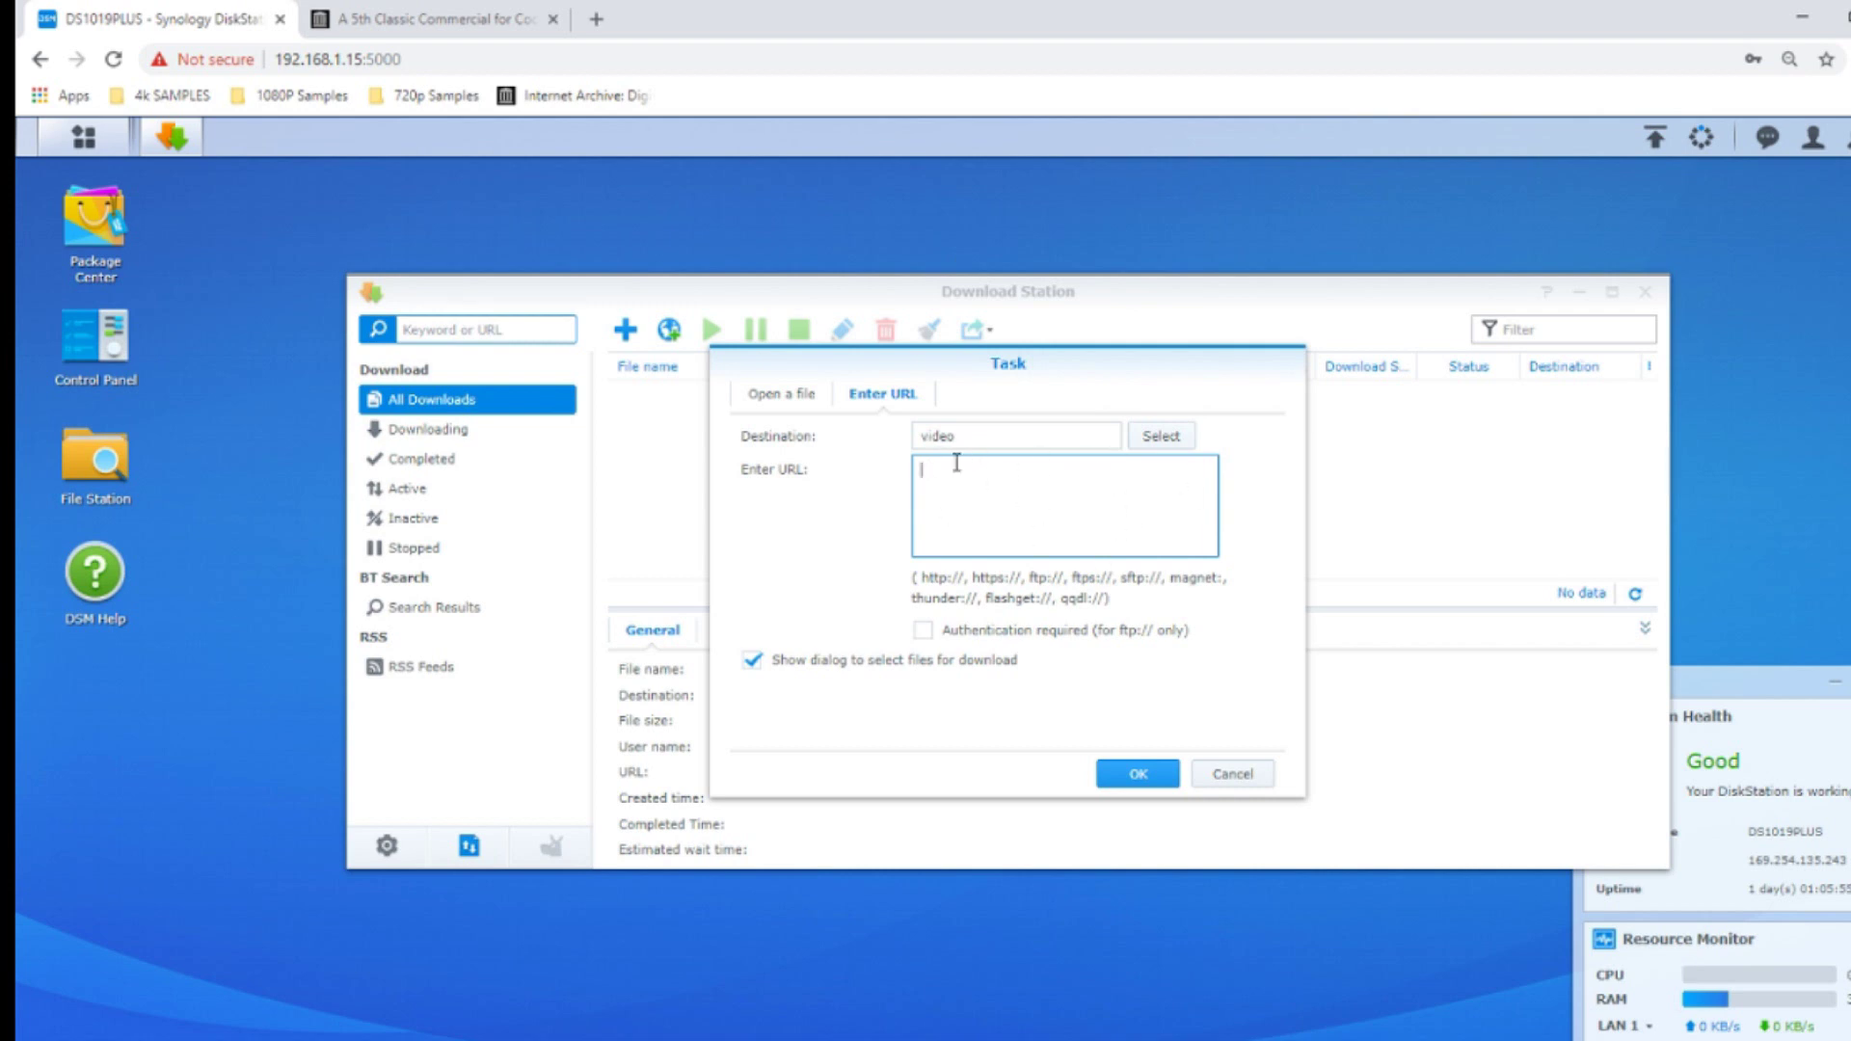
left_click(436, 19)
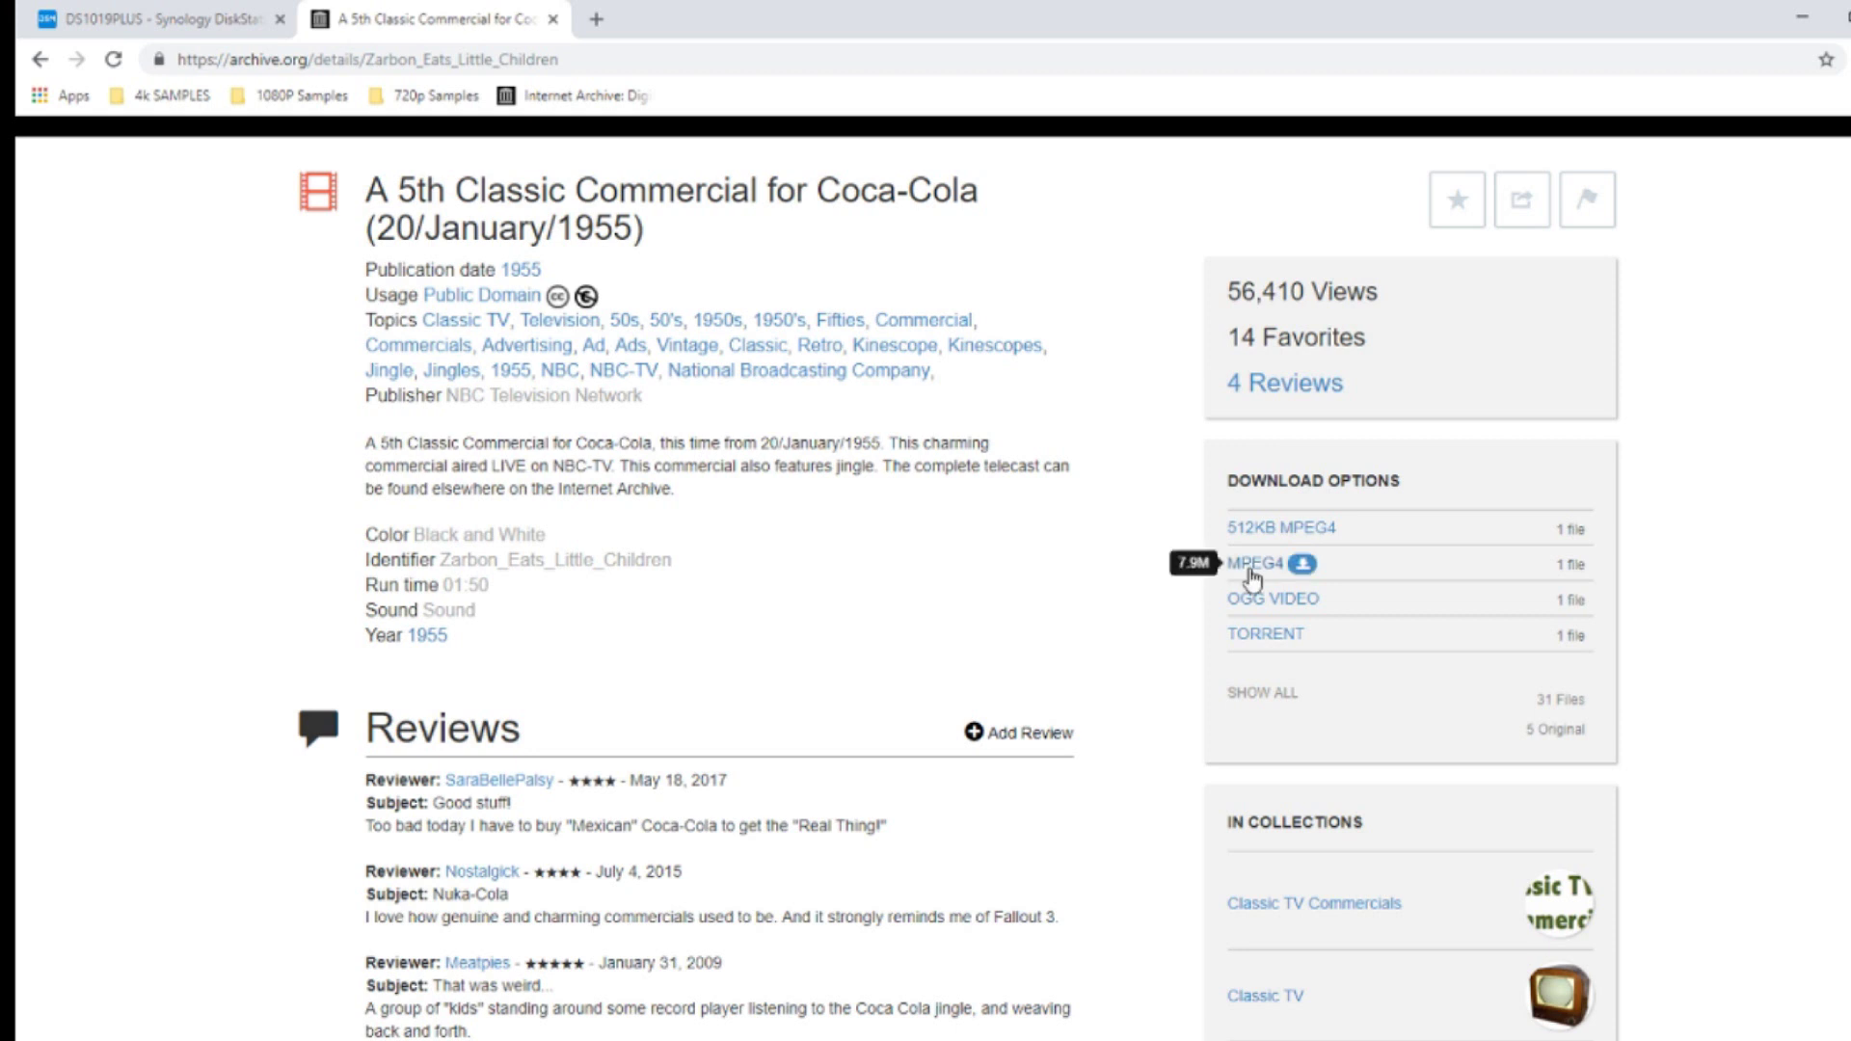
right_click(1298, 566)
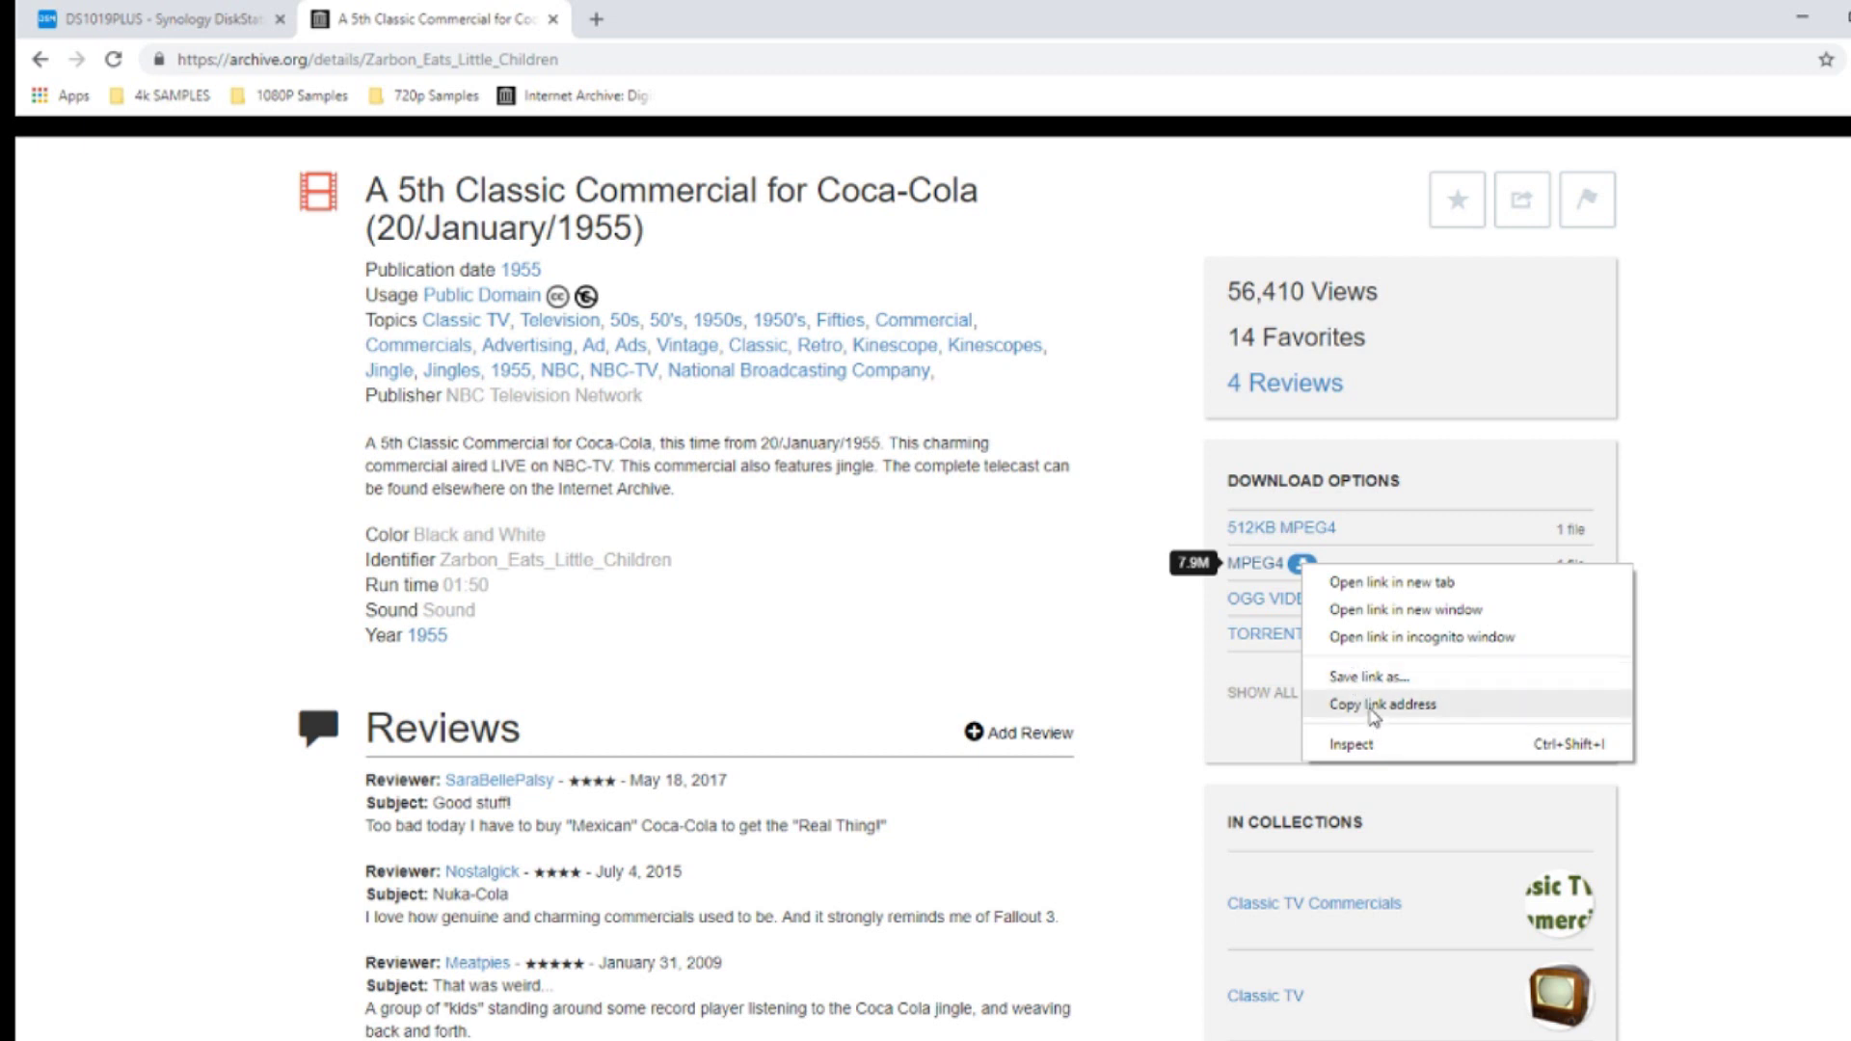
left_click(1374, 704)
left_click(154, 18)
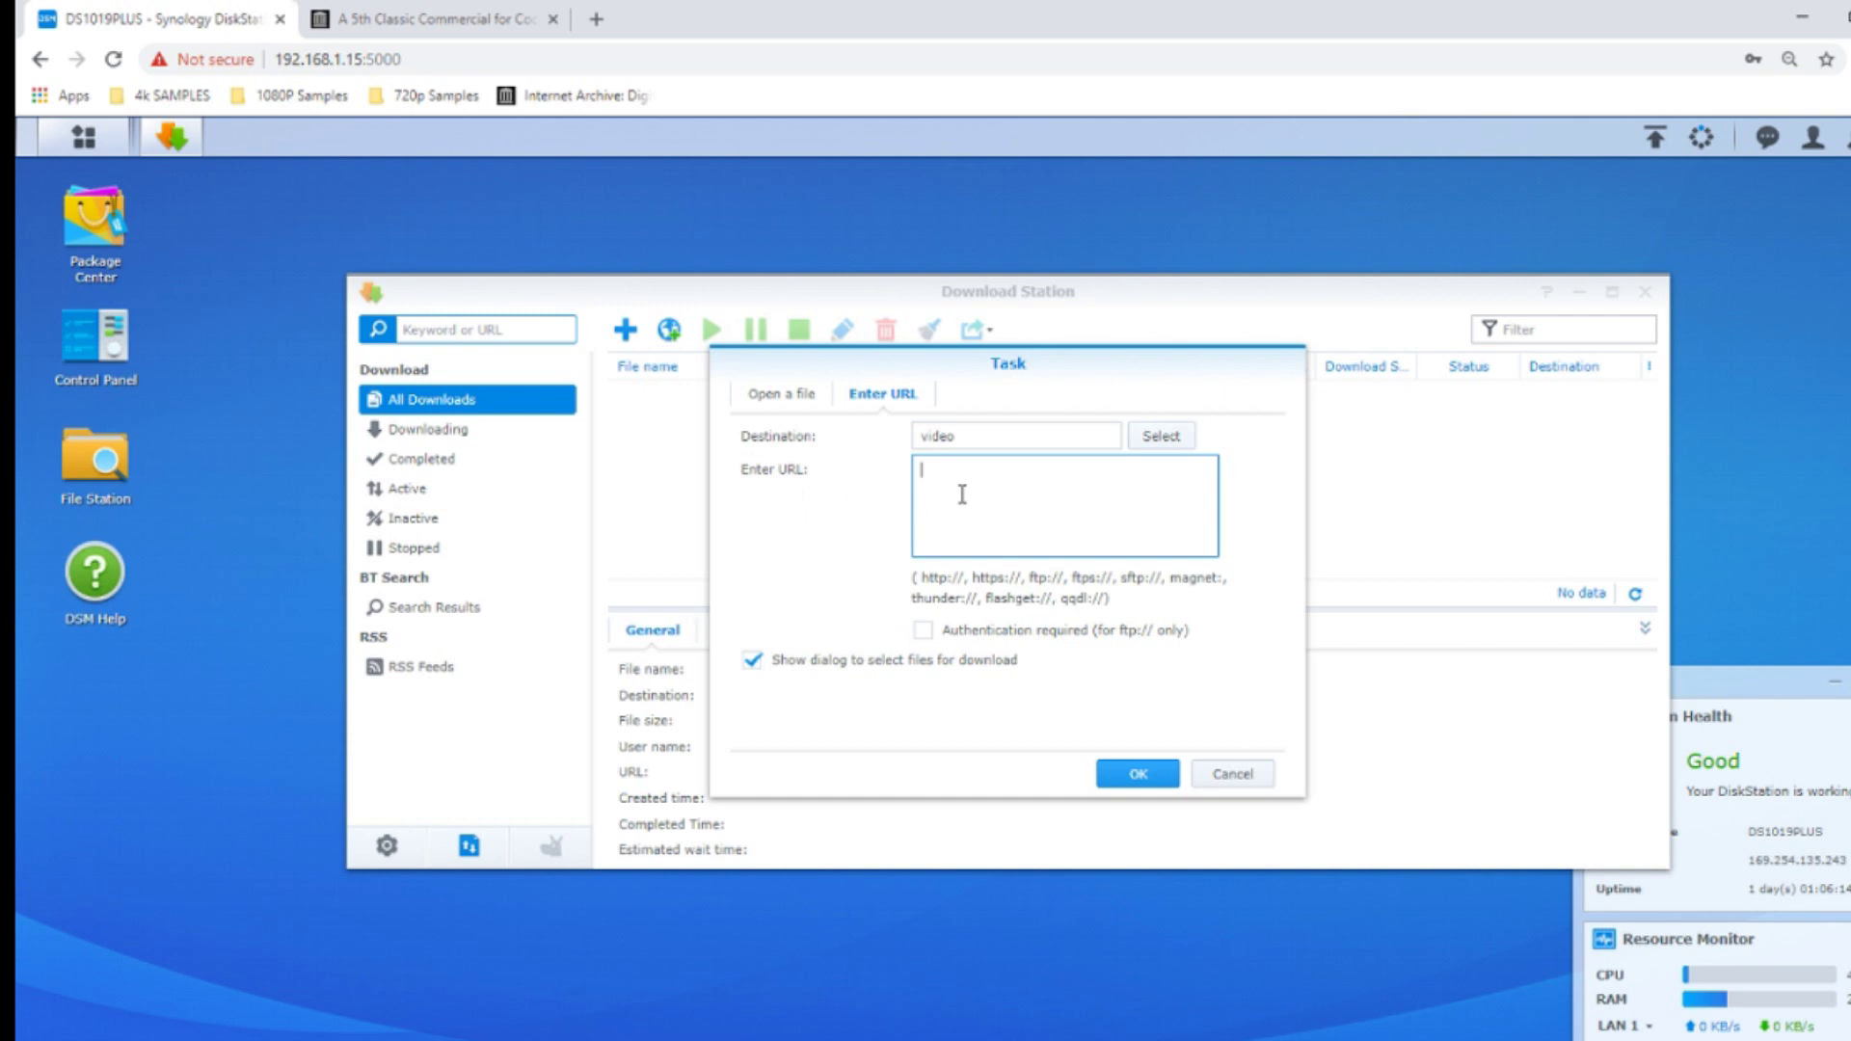
- Paste the MPEG4 link and save the Coca-Cola_5.mp4 task into the video folder
key("ctrl+v")
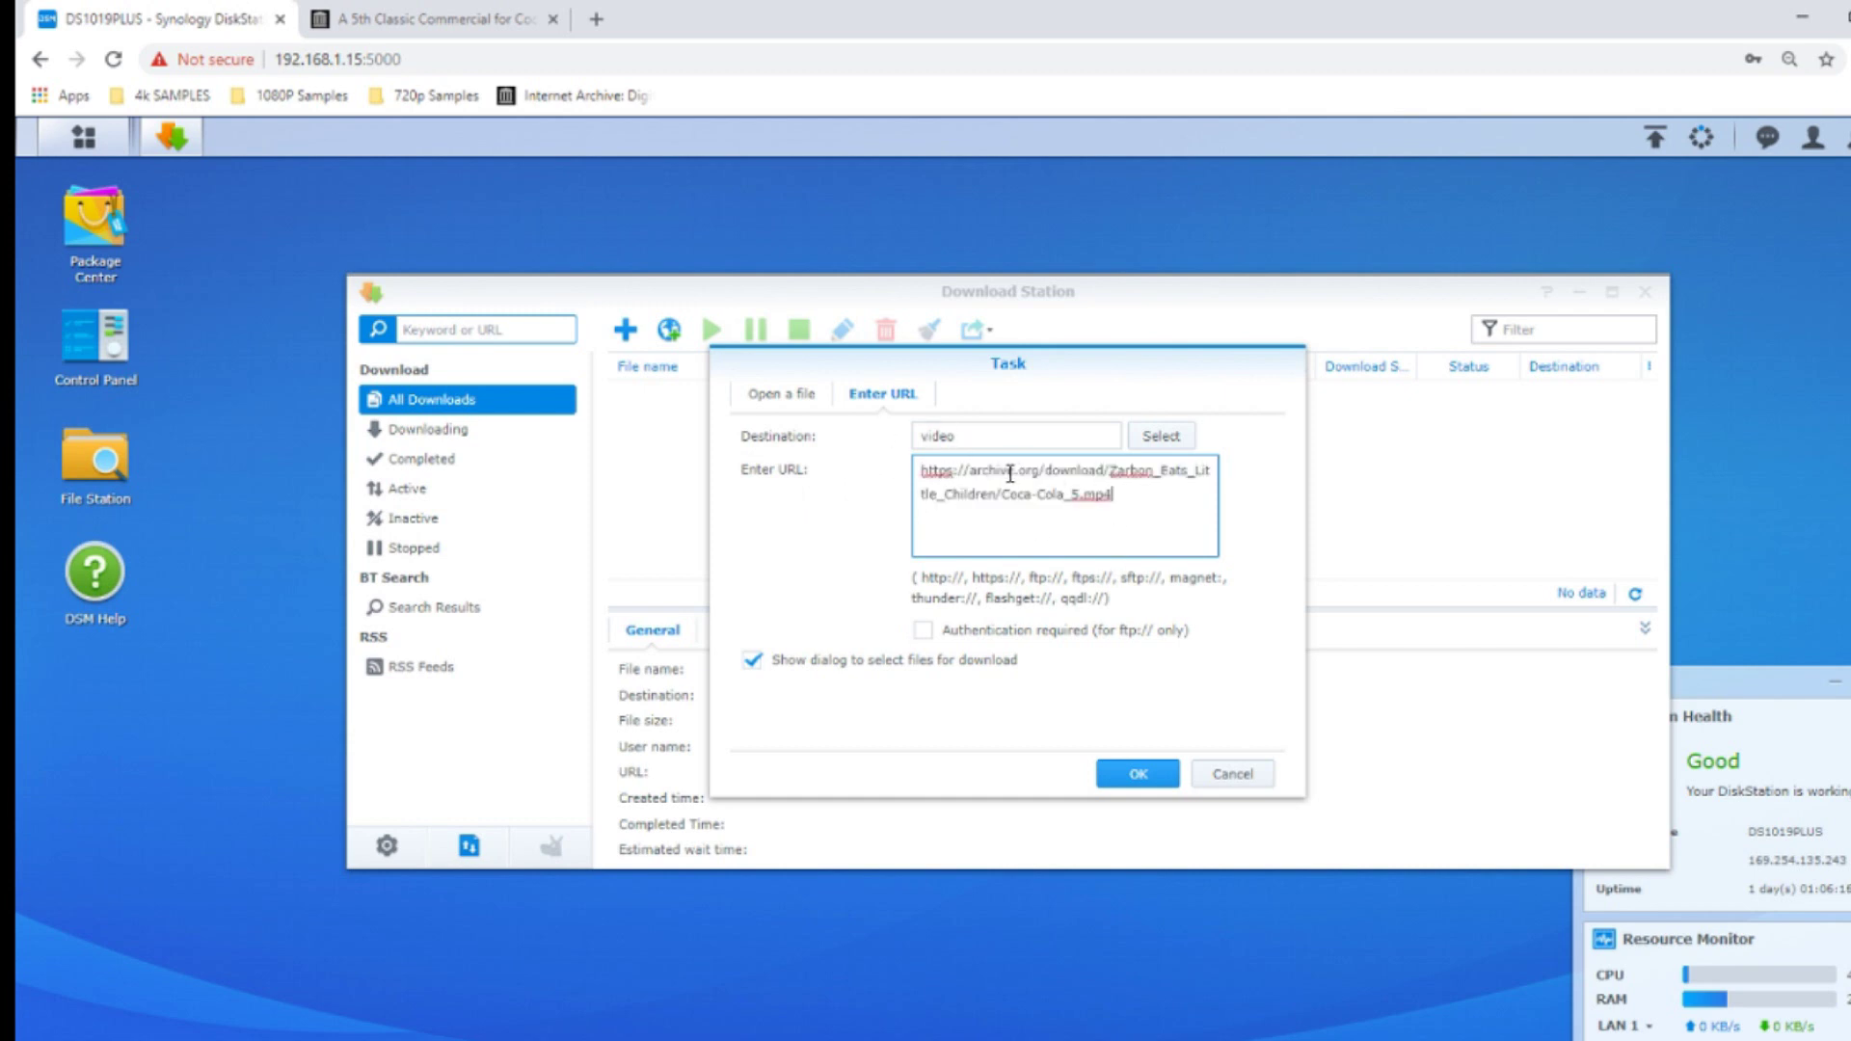
left_click_drag(1009, 470, 1143, 470)
left_click(1134, 501)
left_click(967, 437)
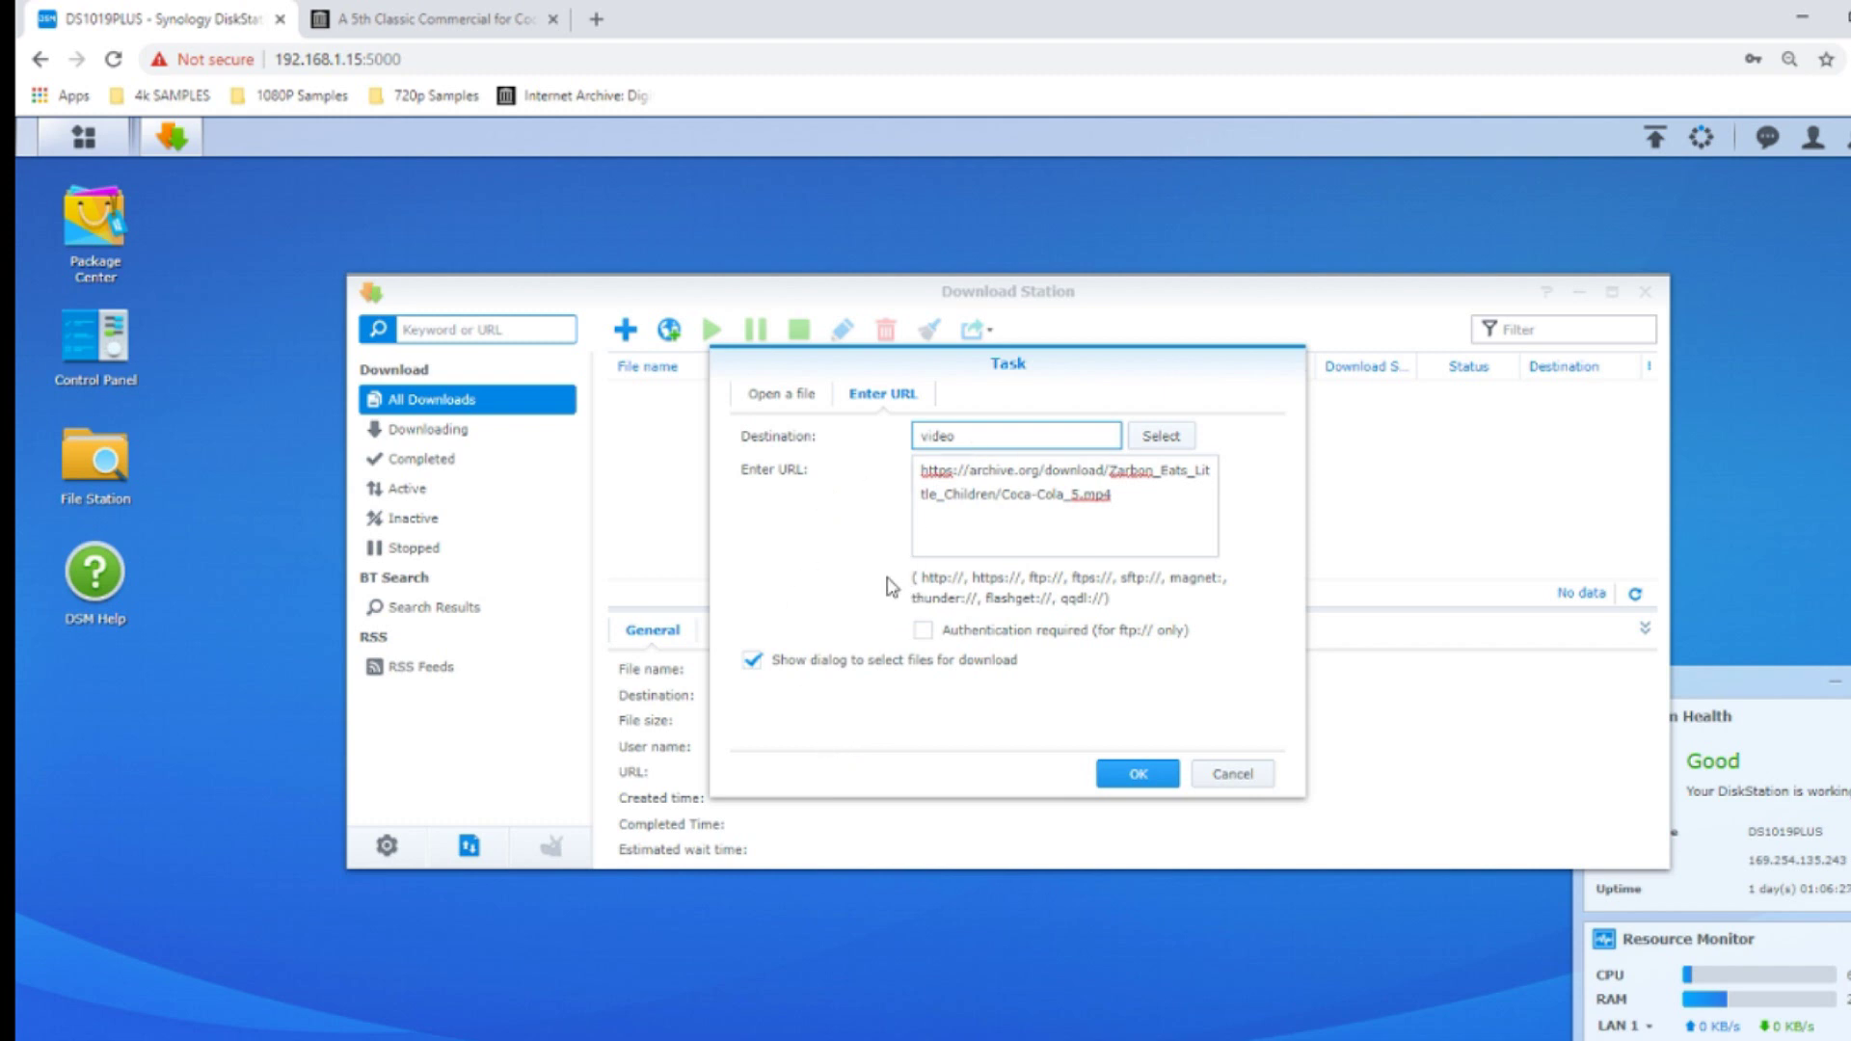
left_click(1161, 772)
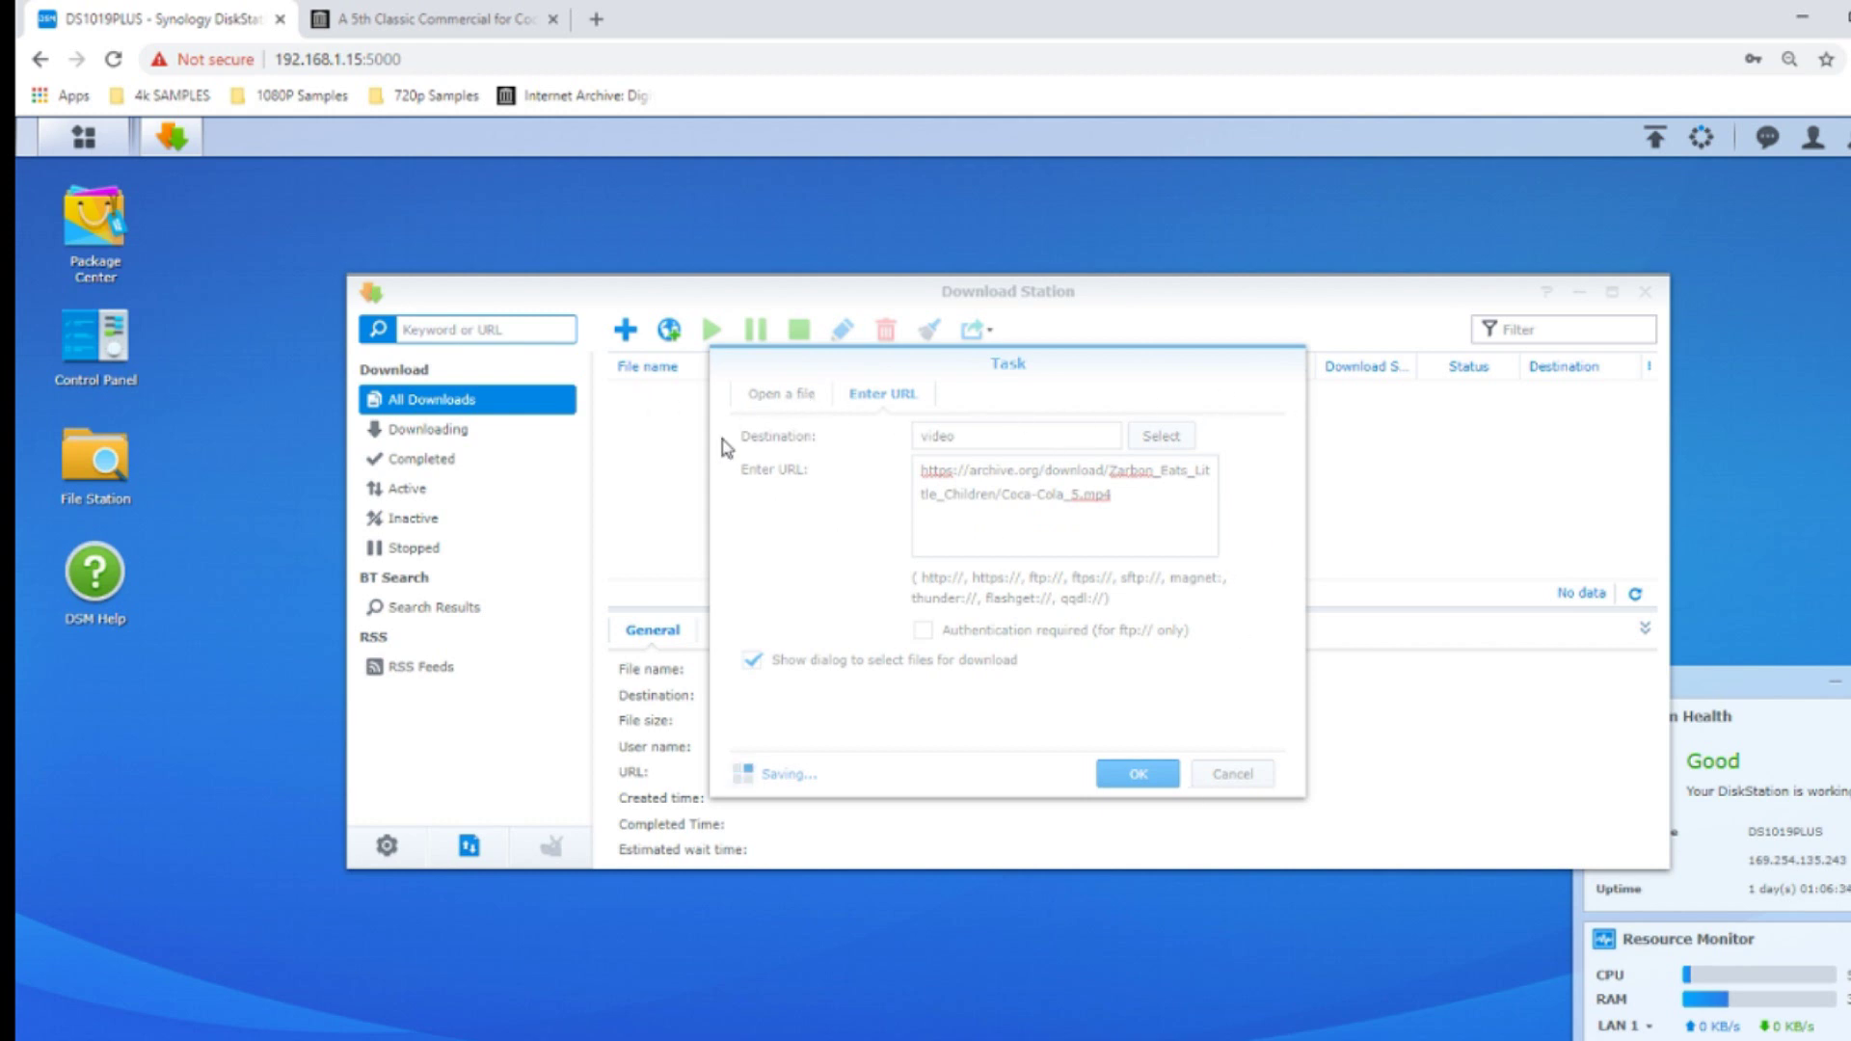
left_click(470, 16)
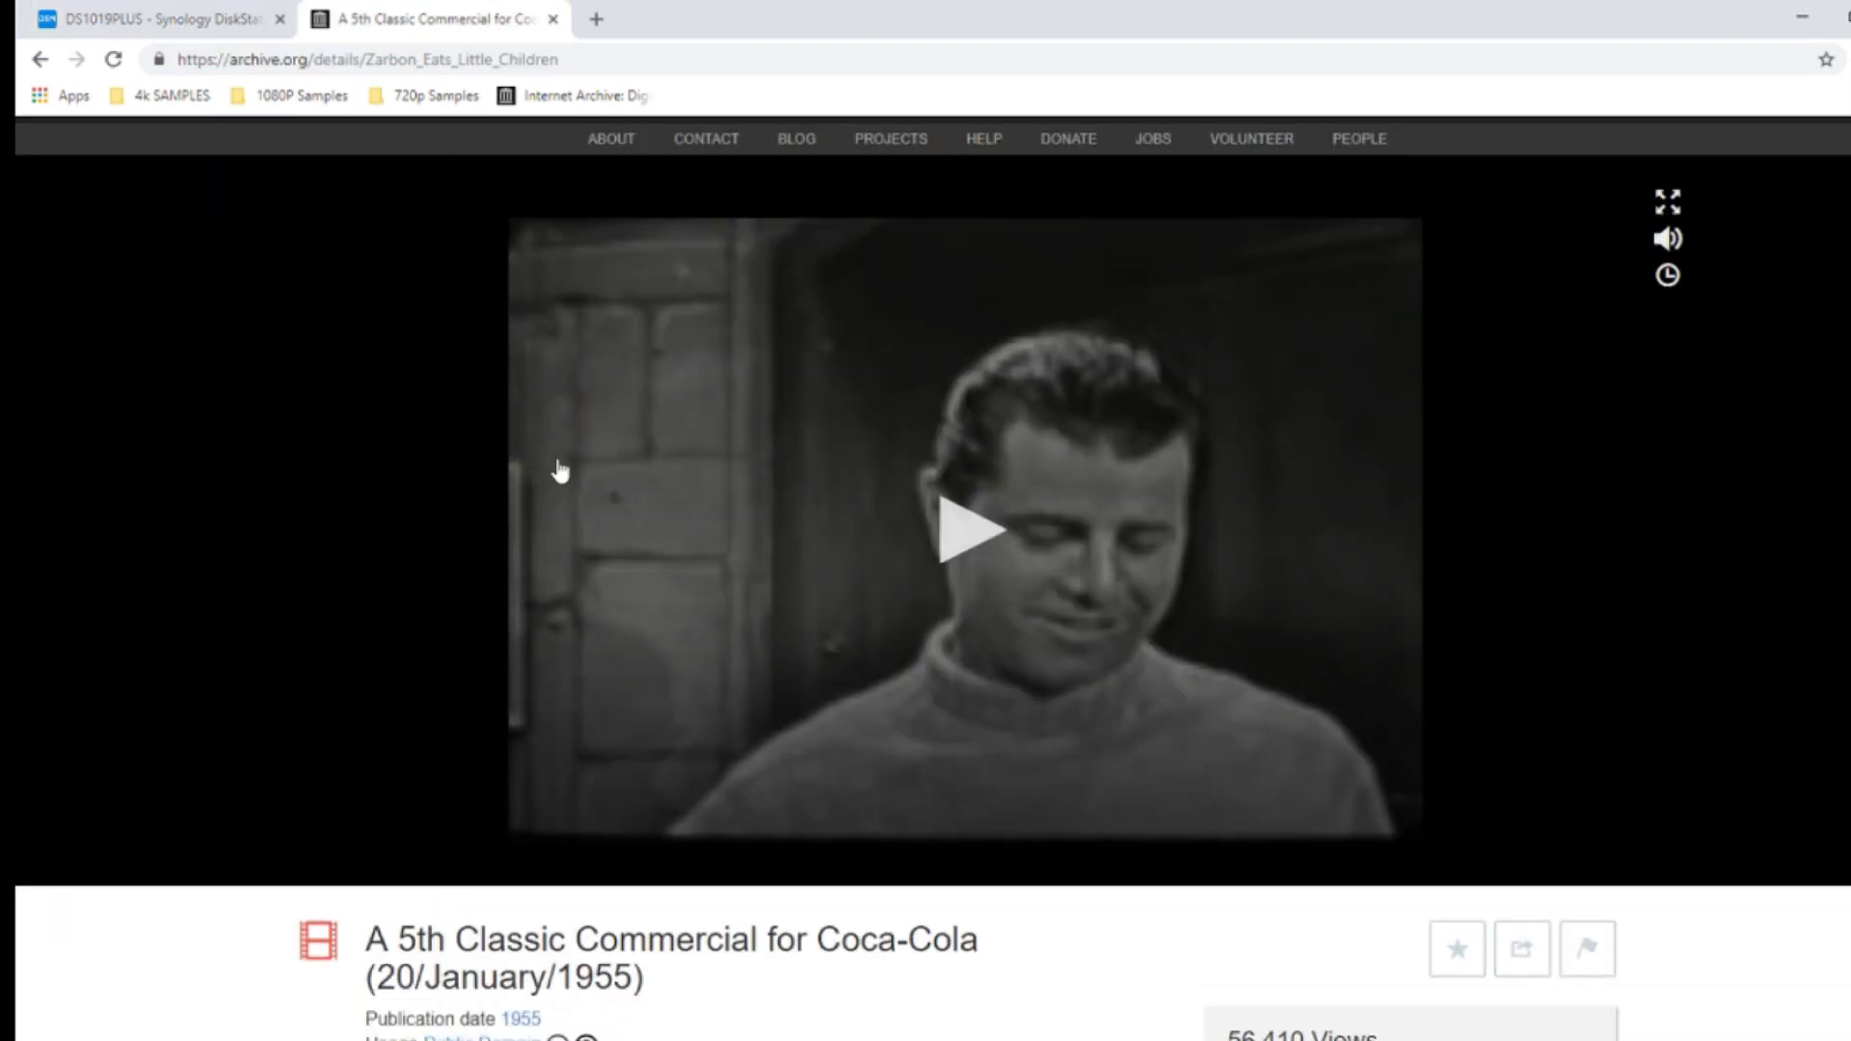
- Go back to Classic TV and open 'Sherlock Holmes - The Case of Harry Crocker'
scroll(559, 471, "down", 6)
scroll(559, 472, "up", 7)
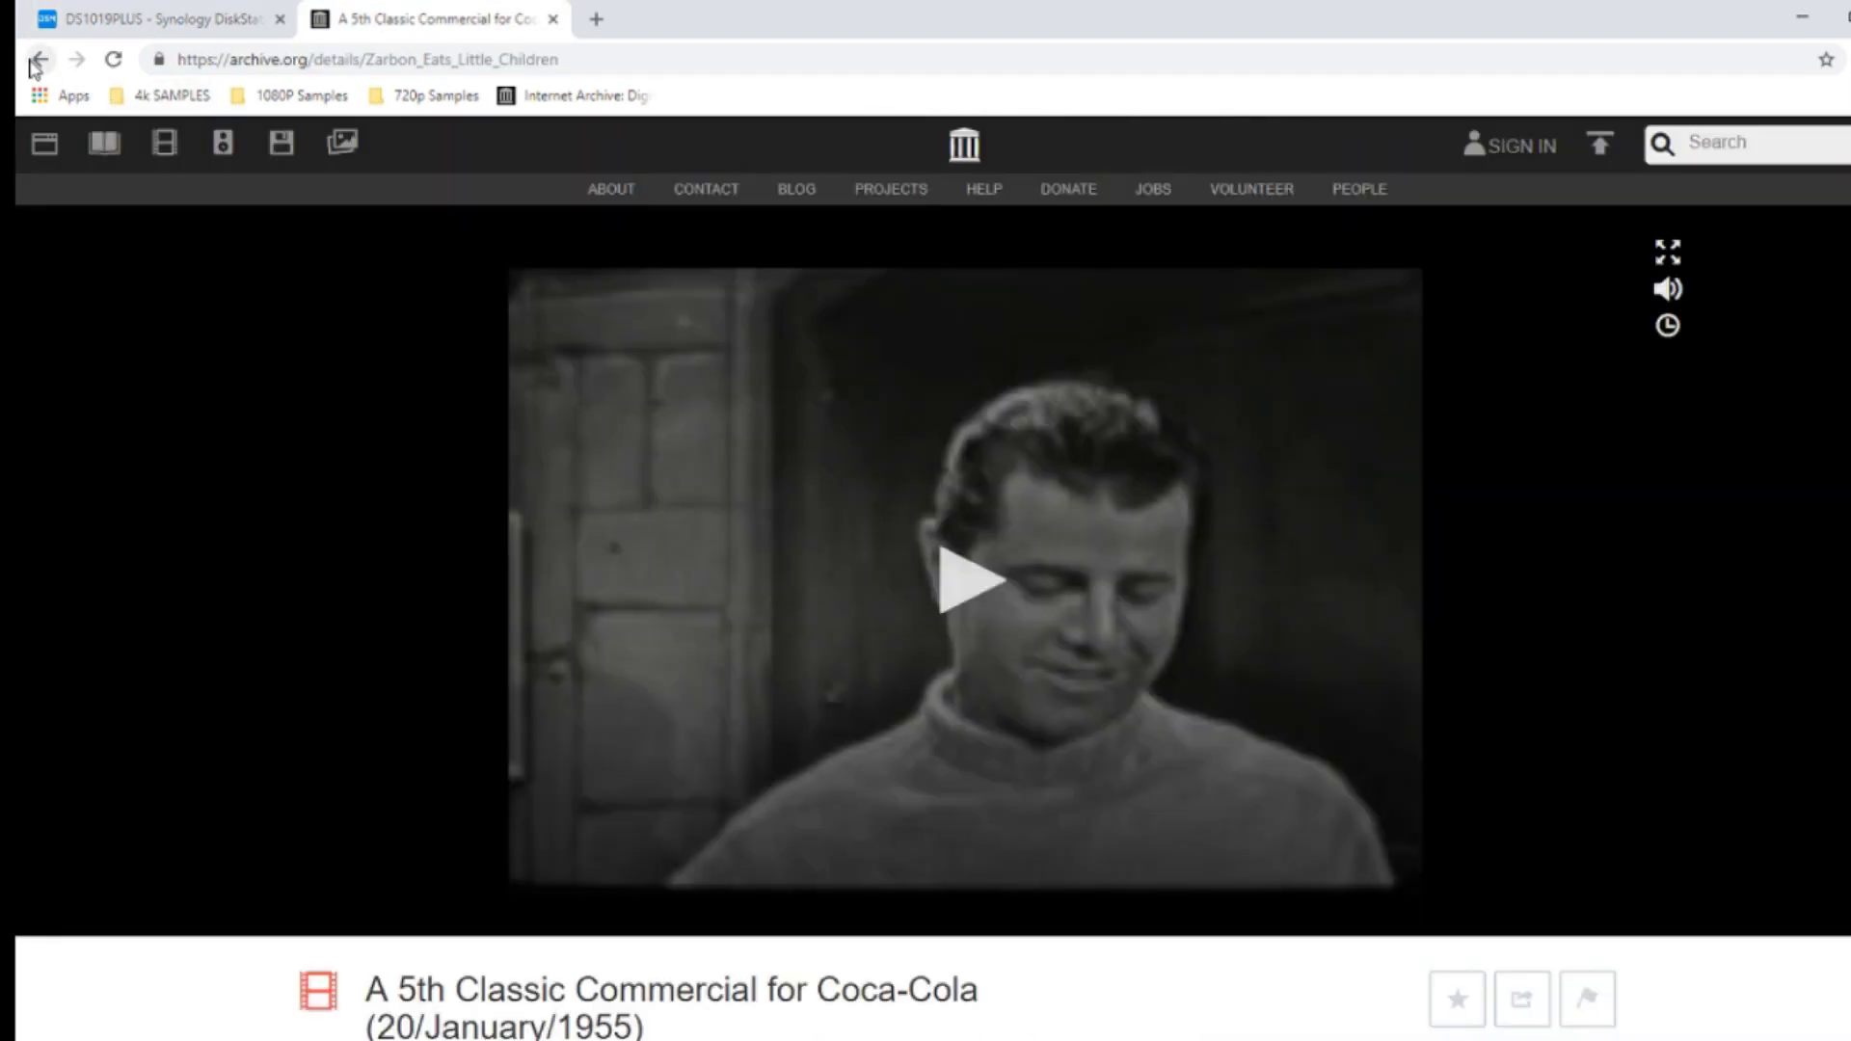
left_click(38, 60)
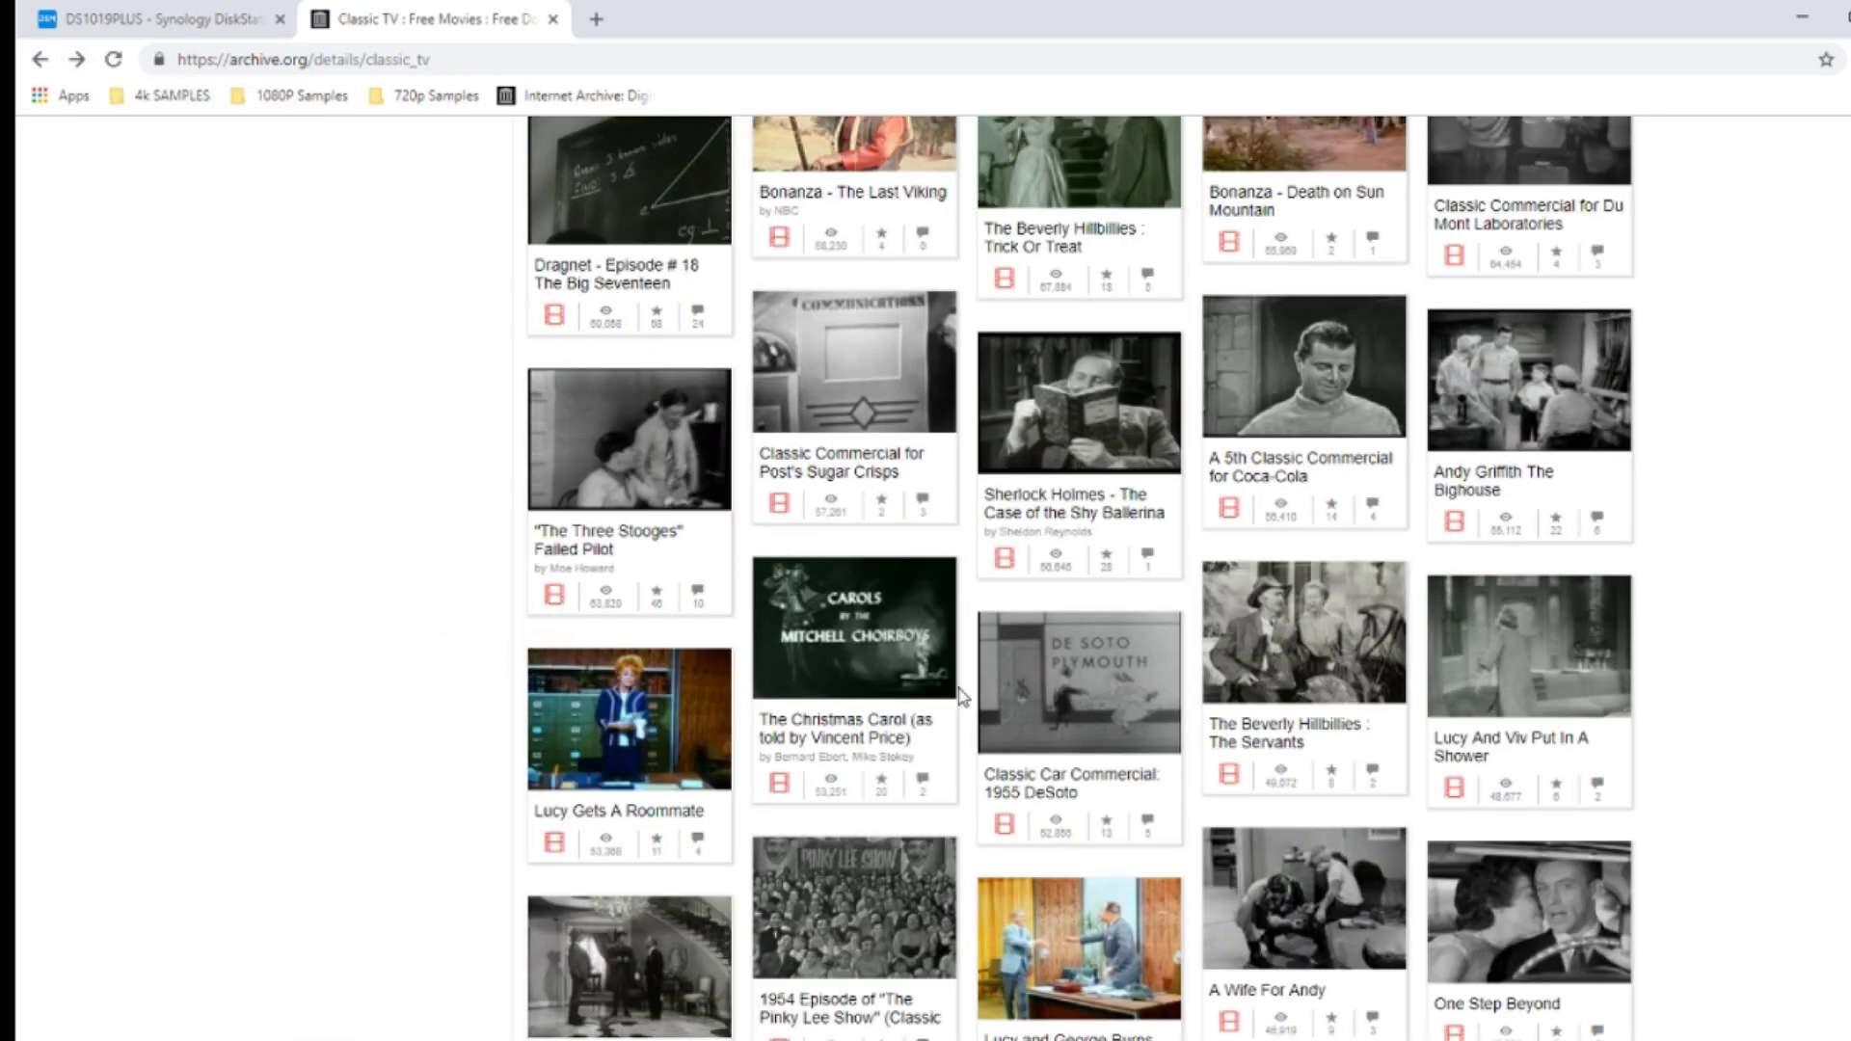
scroll(965, 694, "down", 5)
scroll(964, 684, "up", 15)
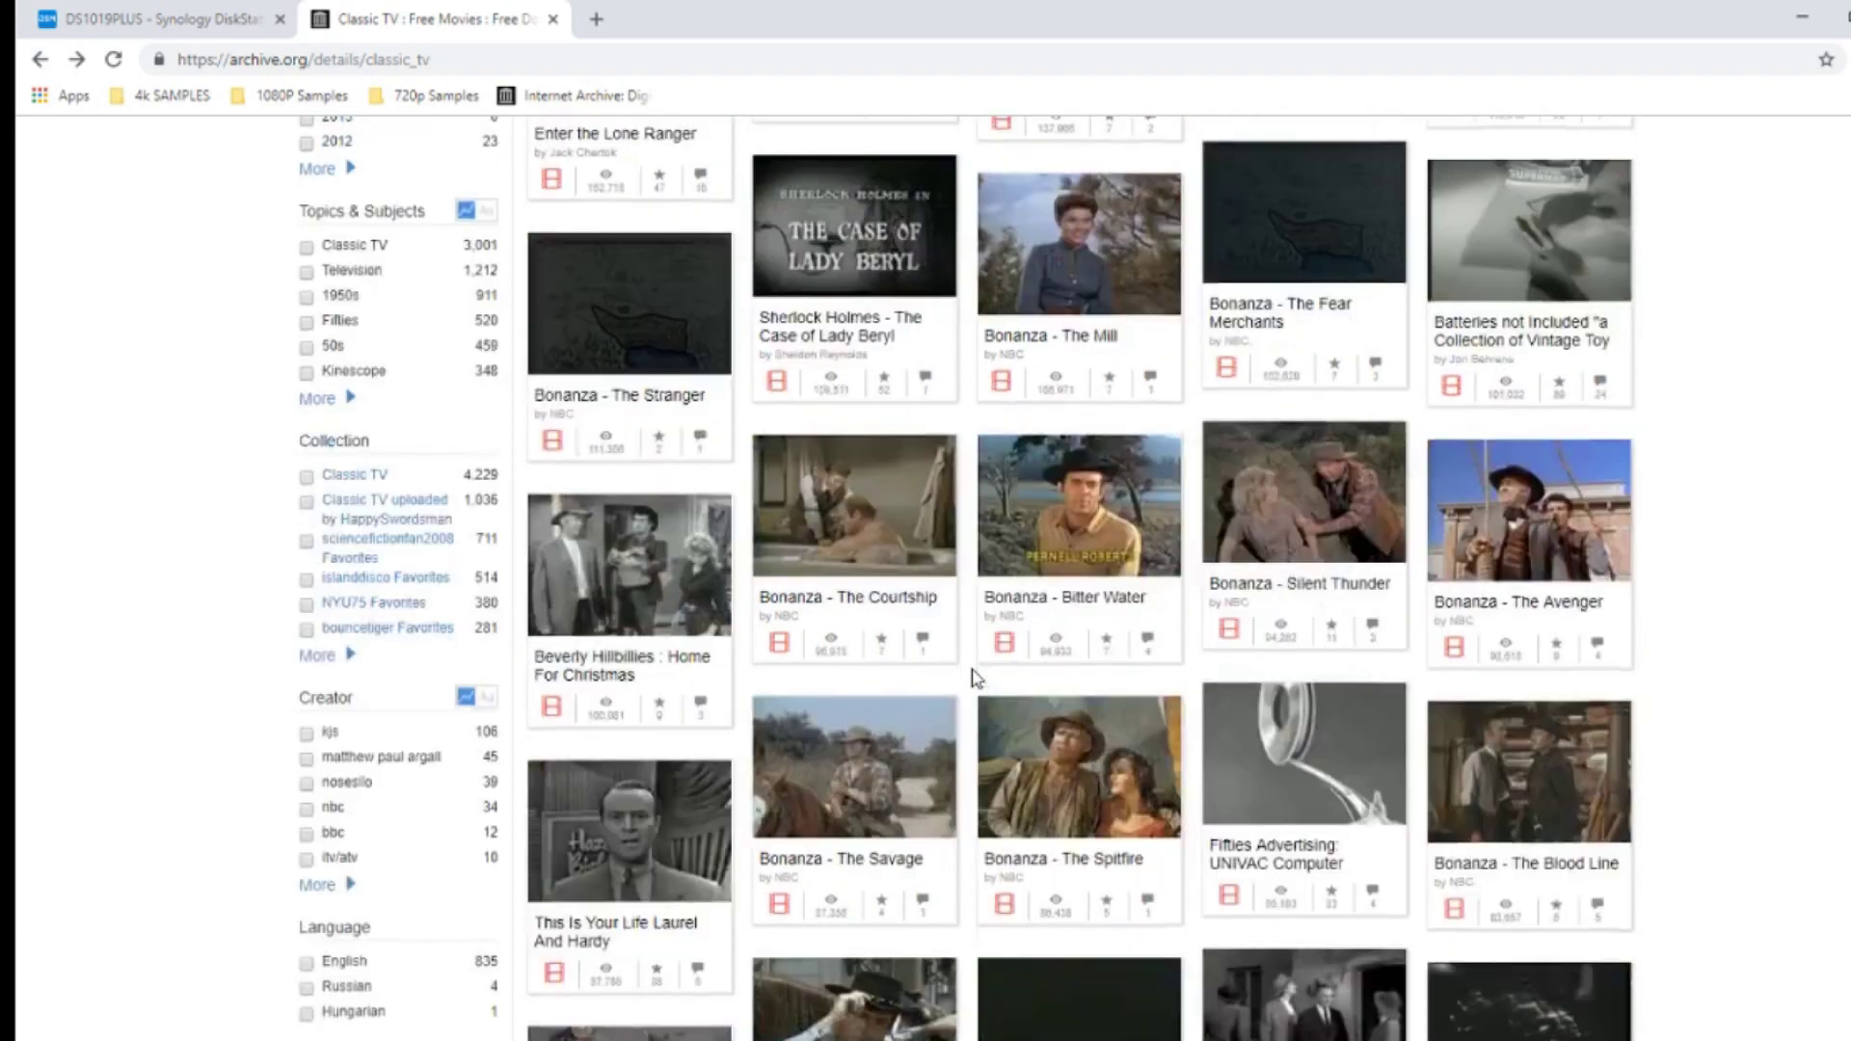
scroll(945, 665, "down", 8)
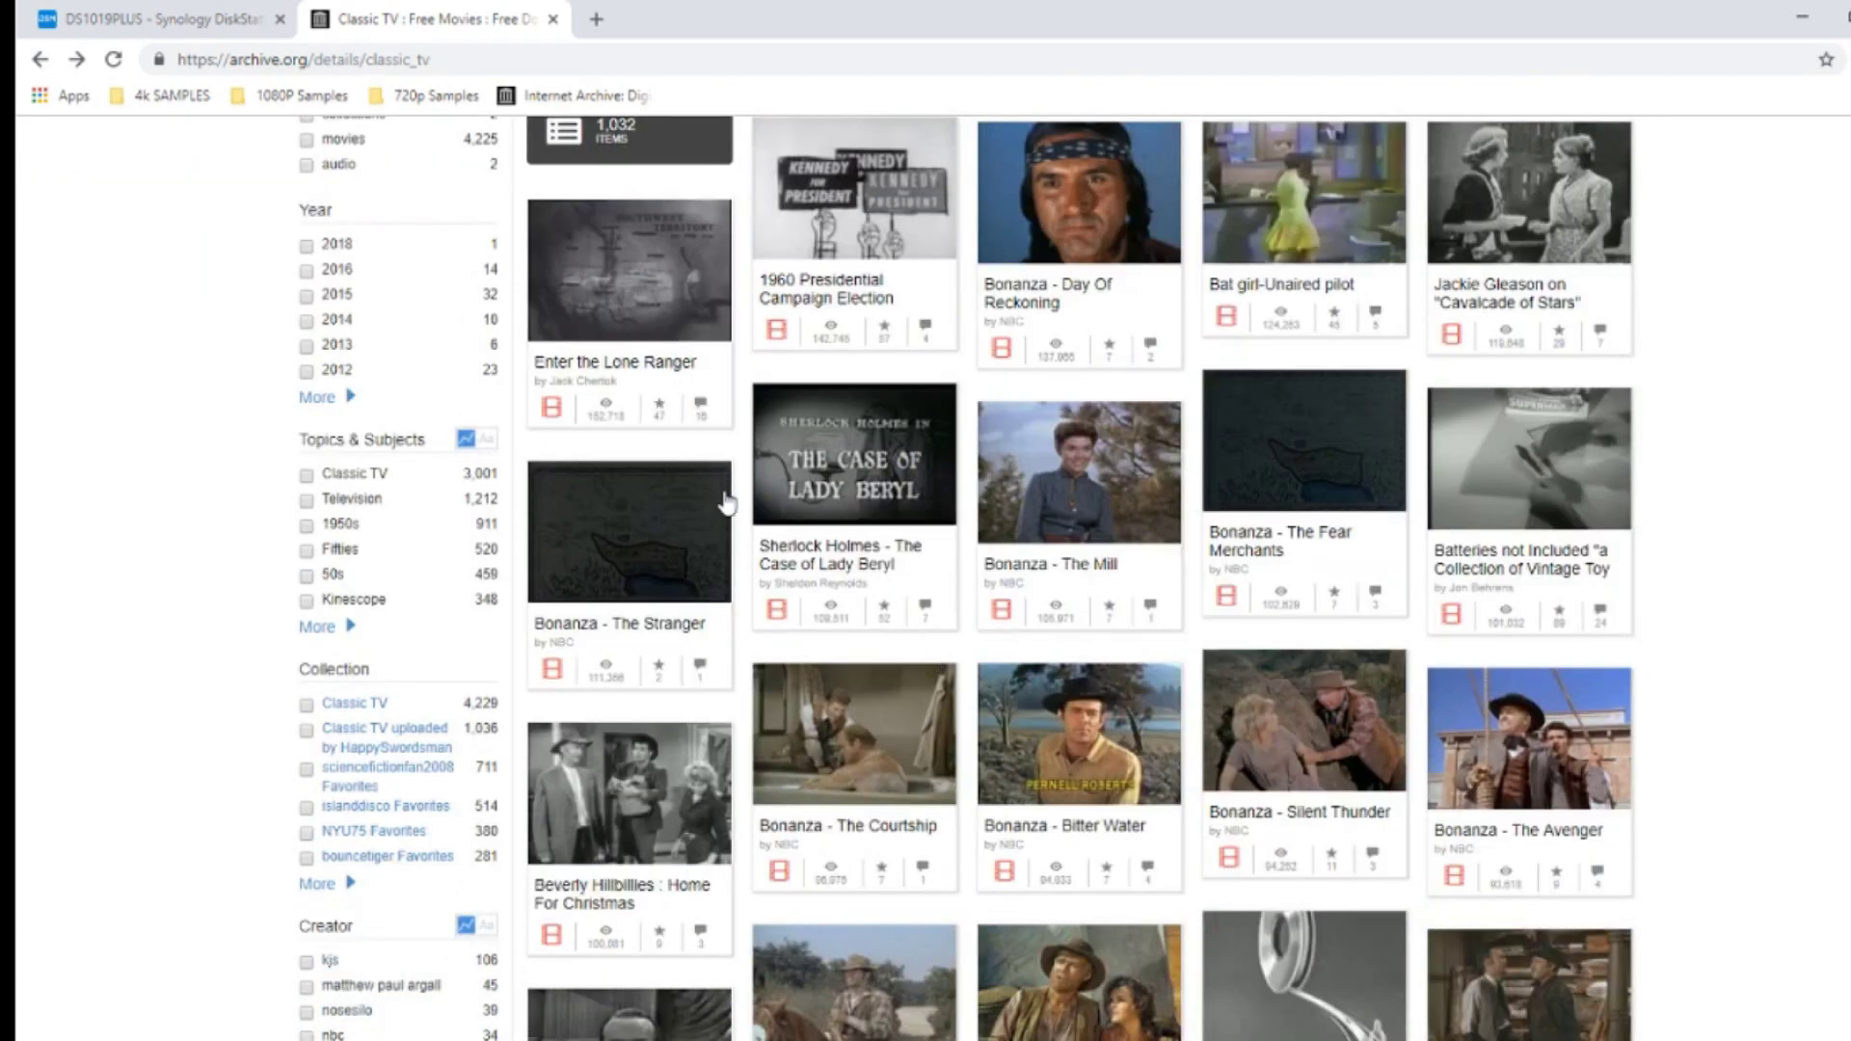
scroll(702, 506, "up", 7)
scroll(1365, 681, "down", 12)
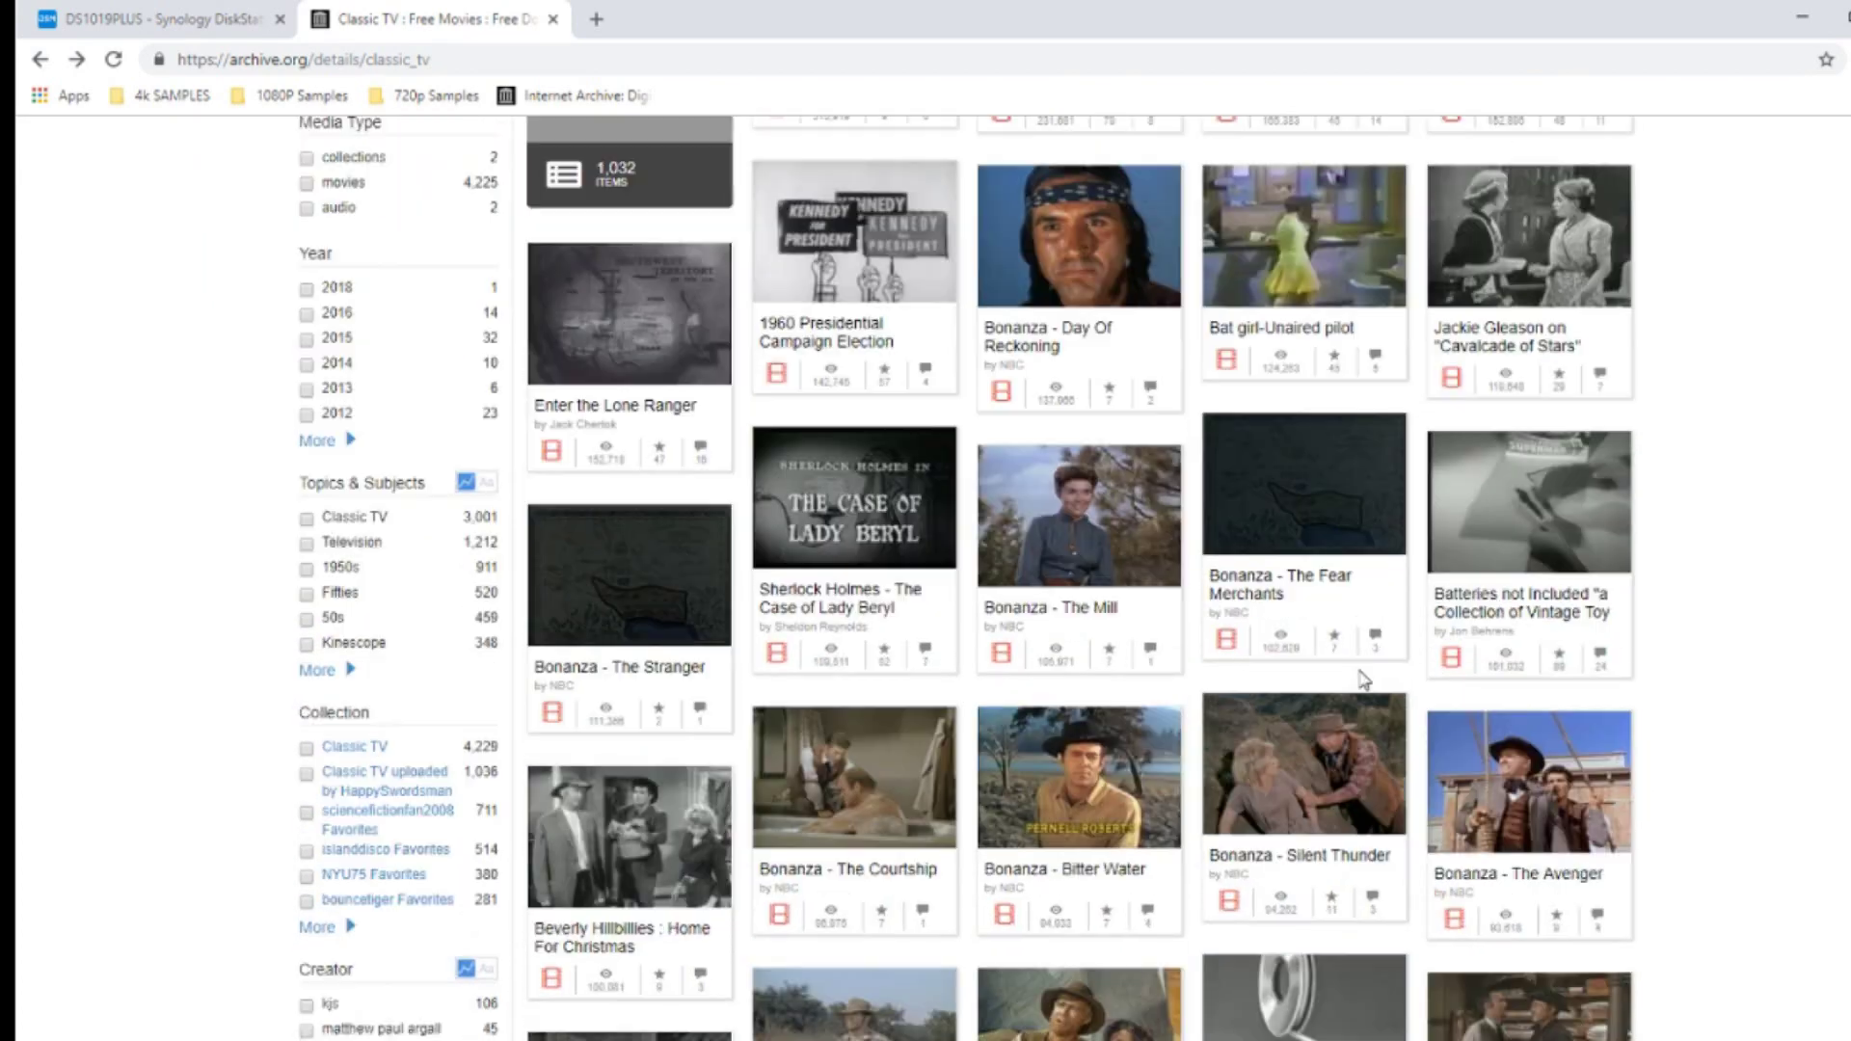
scroll(1363, 676, "down", 20)
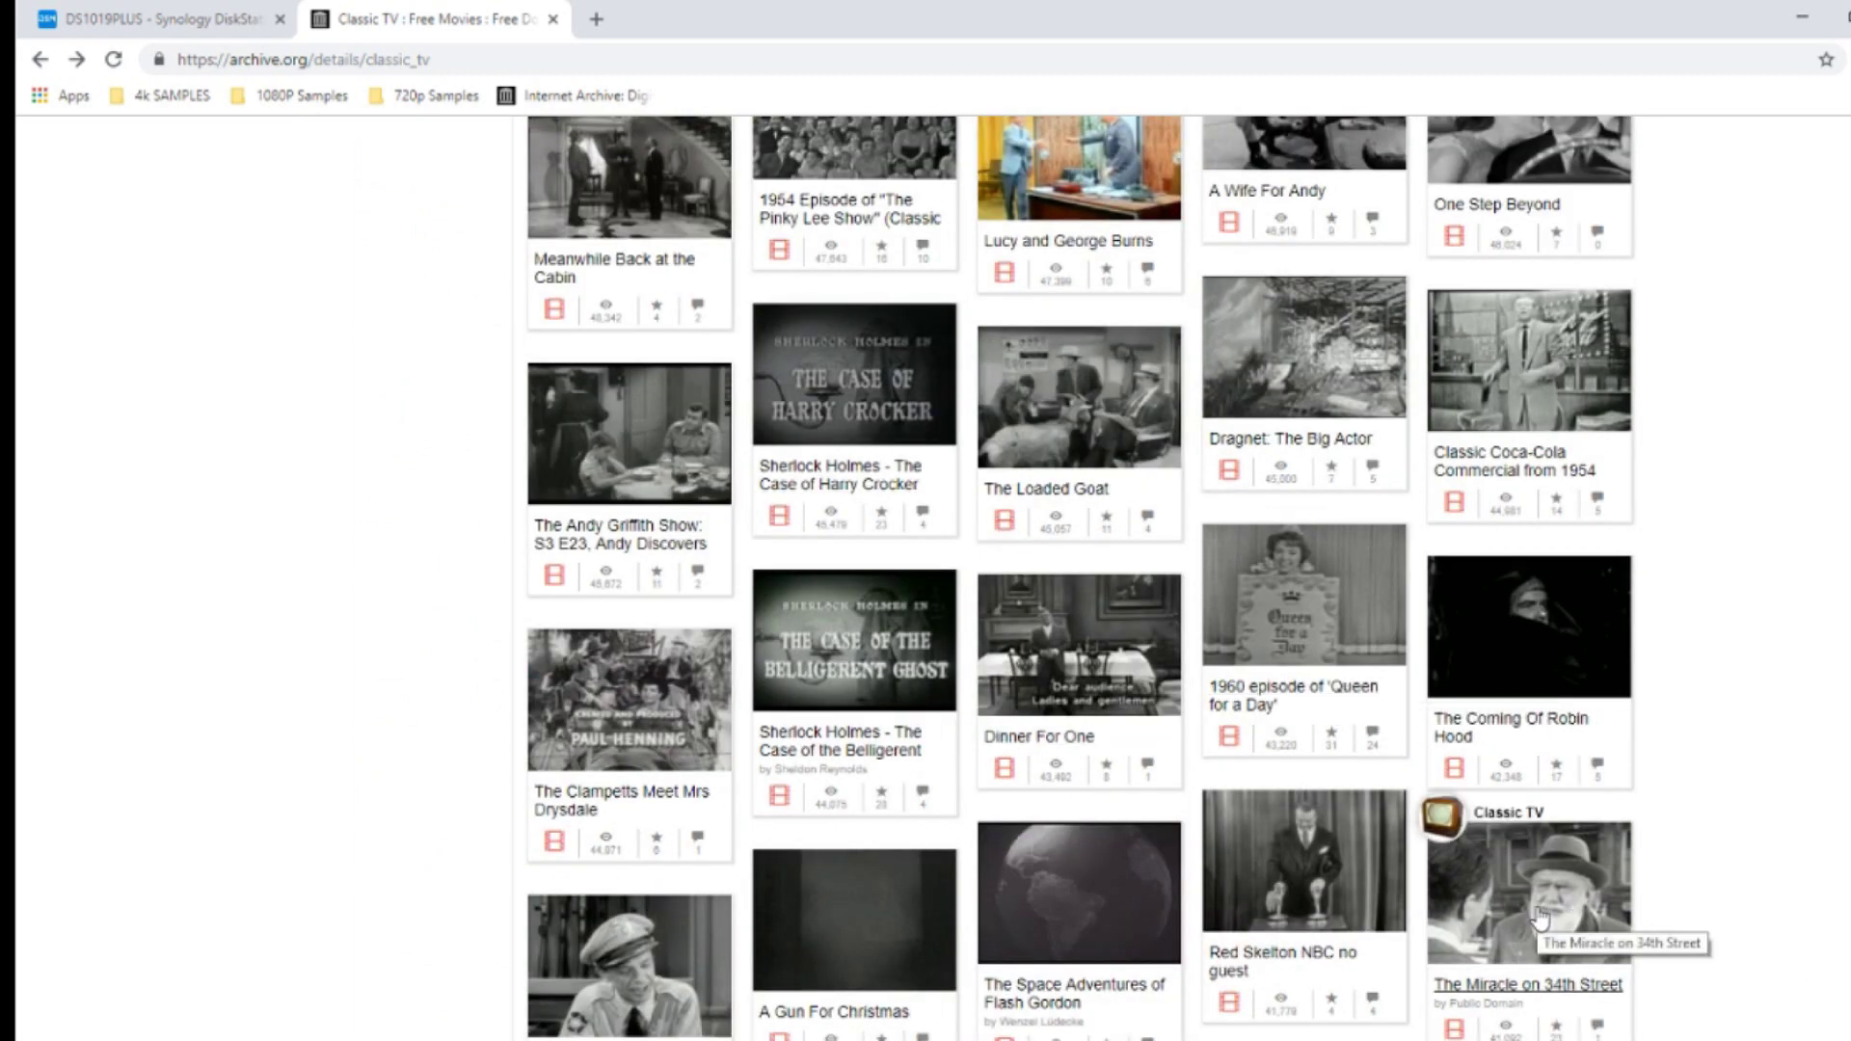
scroll(820, 610, "up", 5)
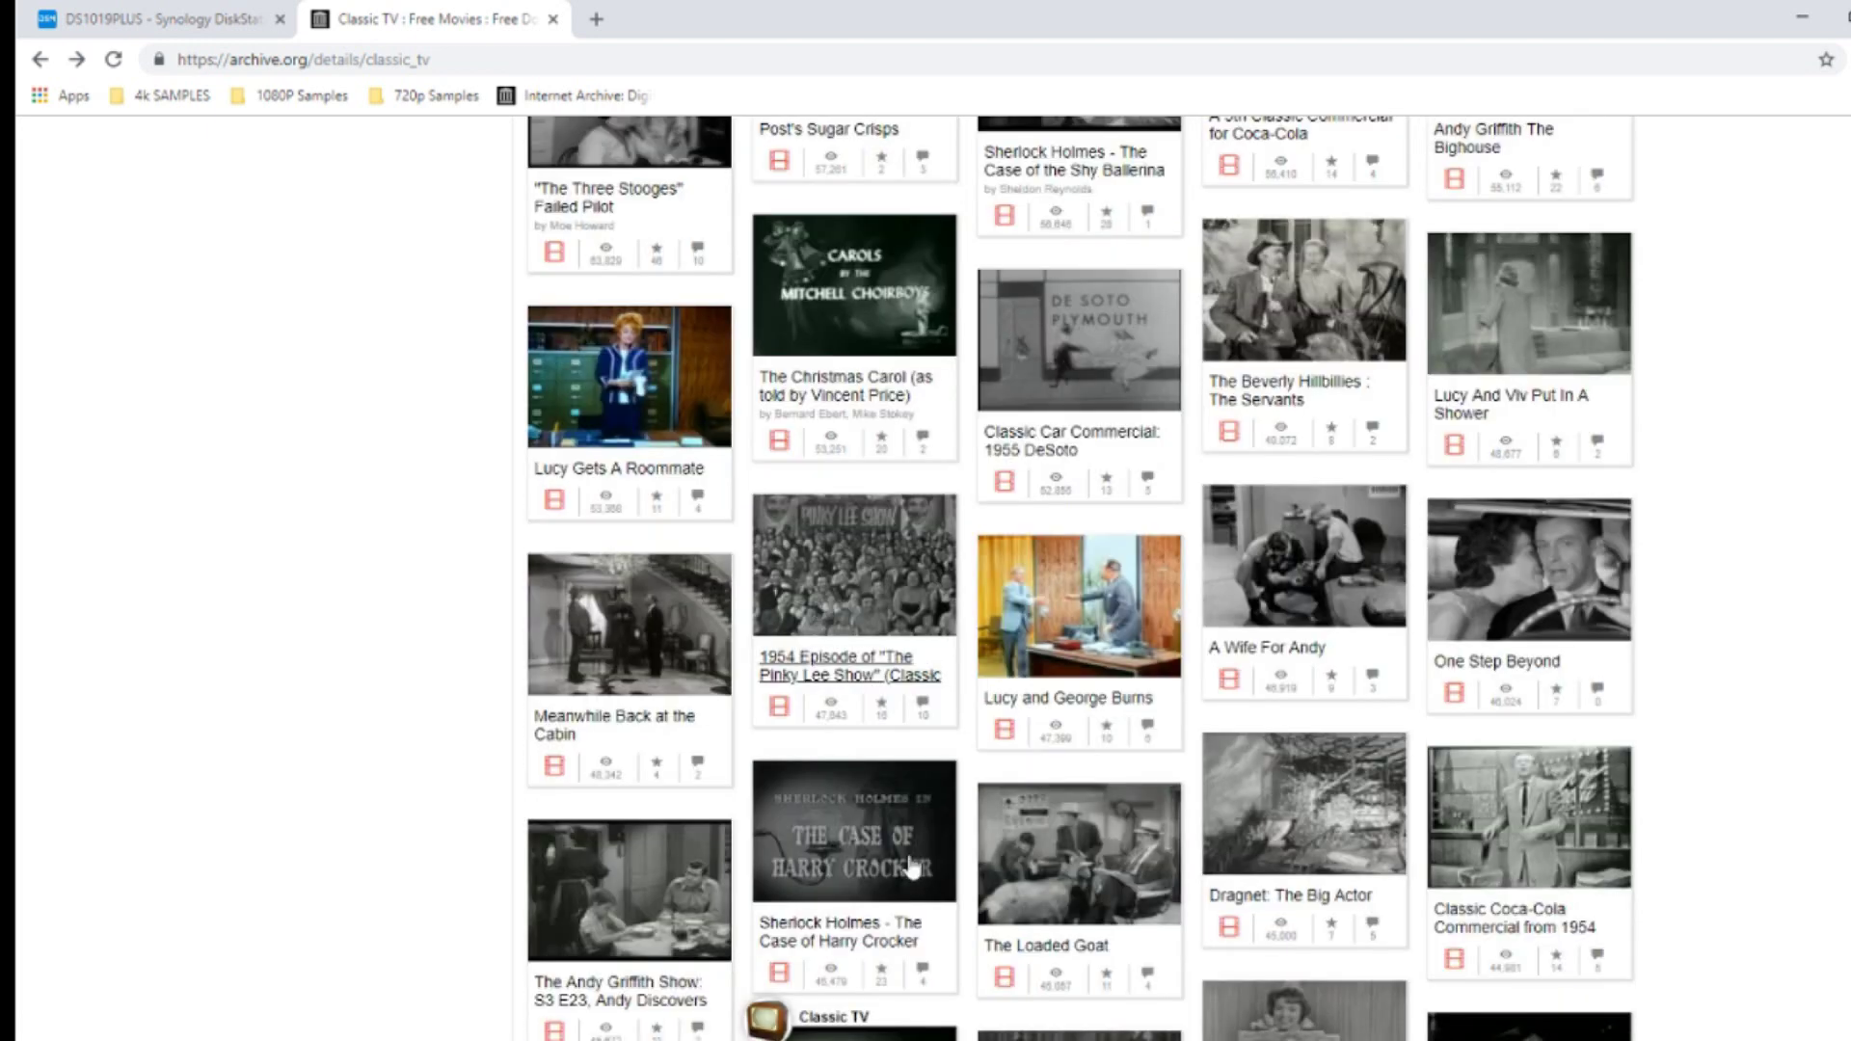
left_click(835, 932)
- Check the details of the queued Coca-Cola_5.mp4 task in Download Station
left_click(154, 9)
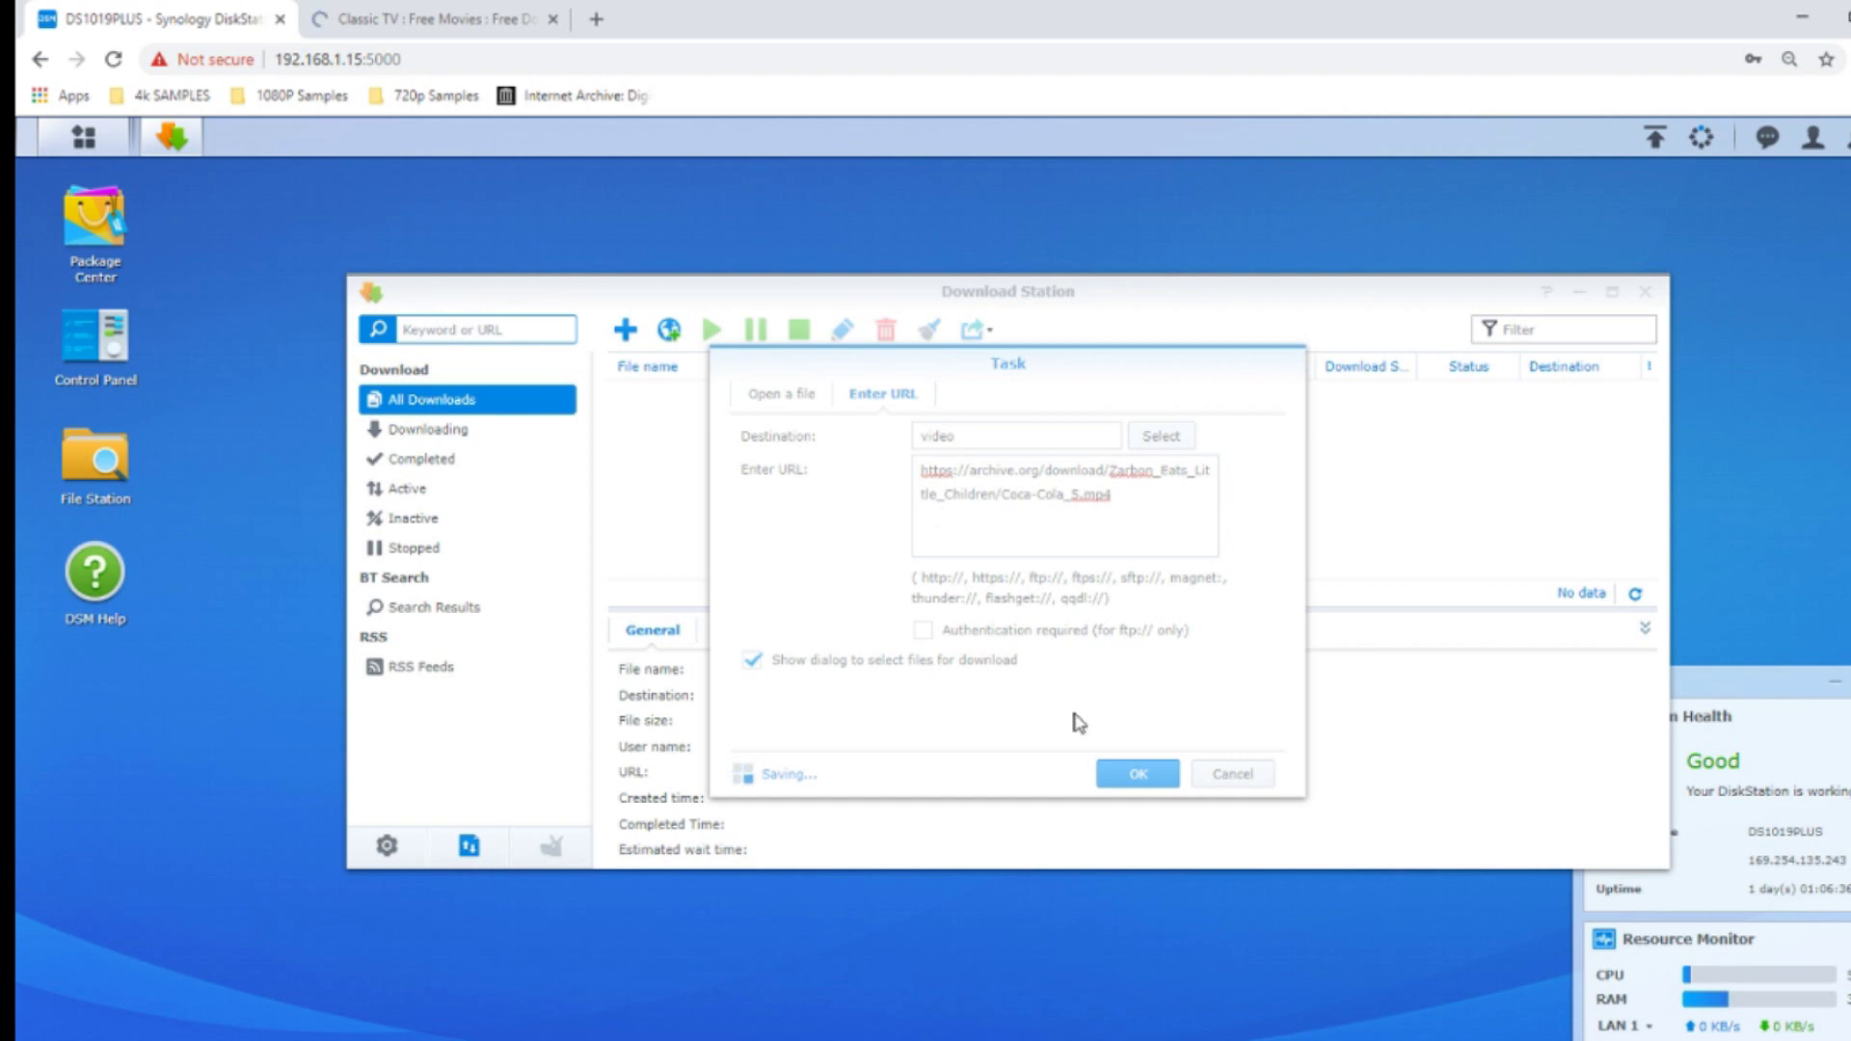
key("Escape")
left_click(718, 401)
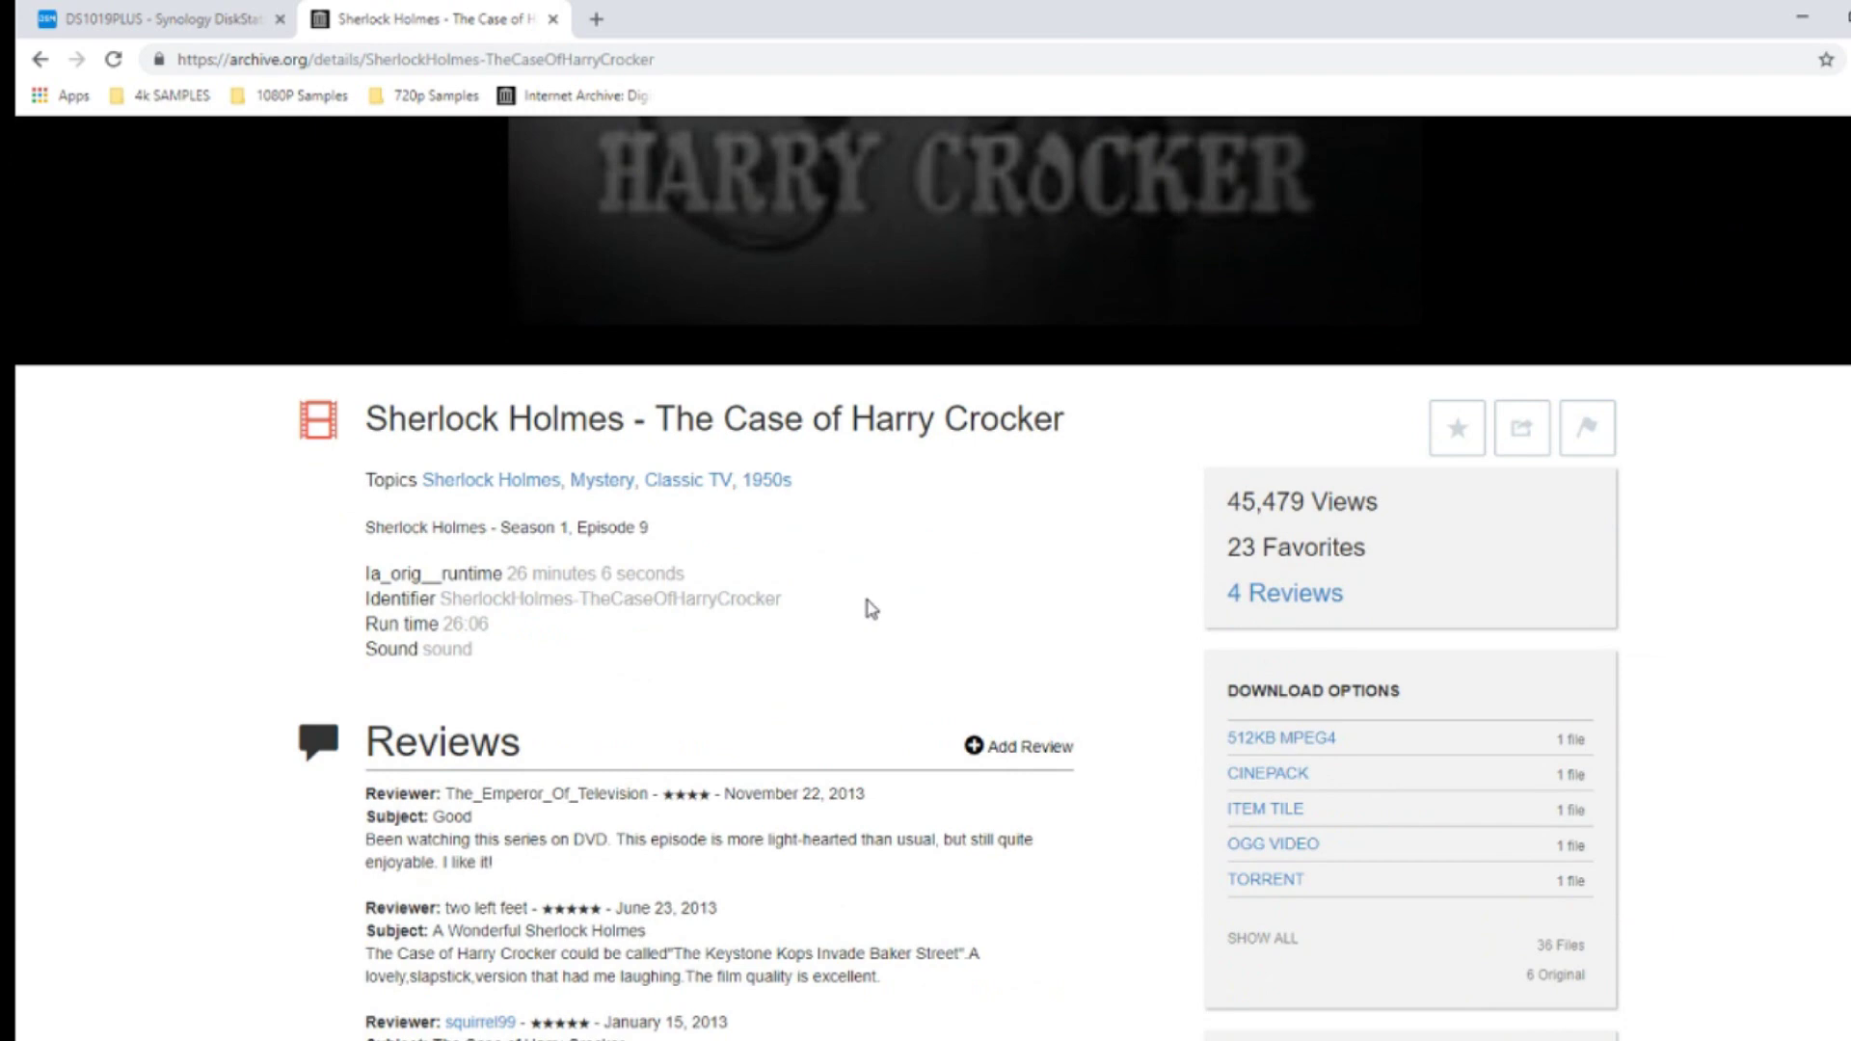
scroll(871, 607, "down", 8)
- Show all files of the Harry Crocker item, then start another Download Station task
scroll(1217, 695, "up", 5)
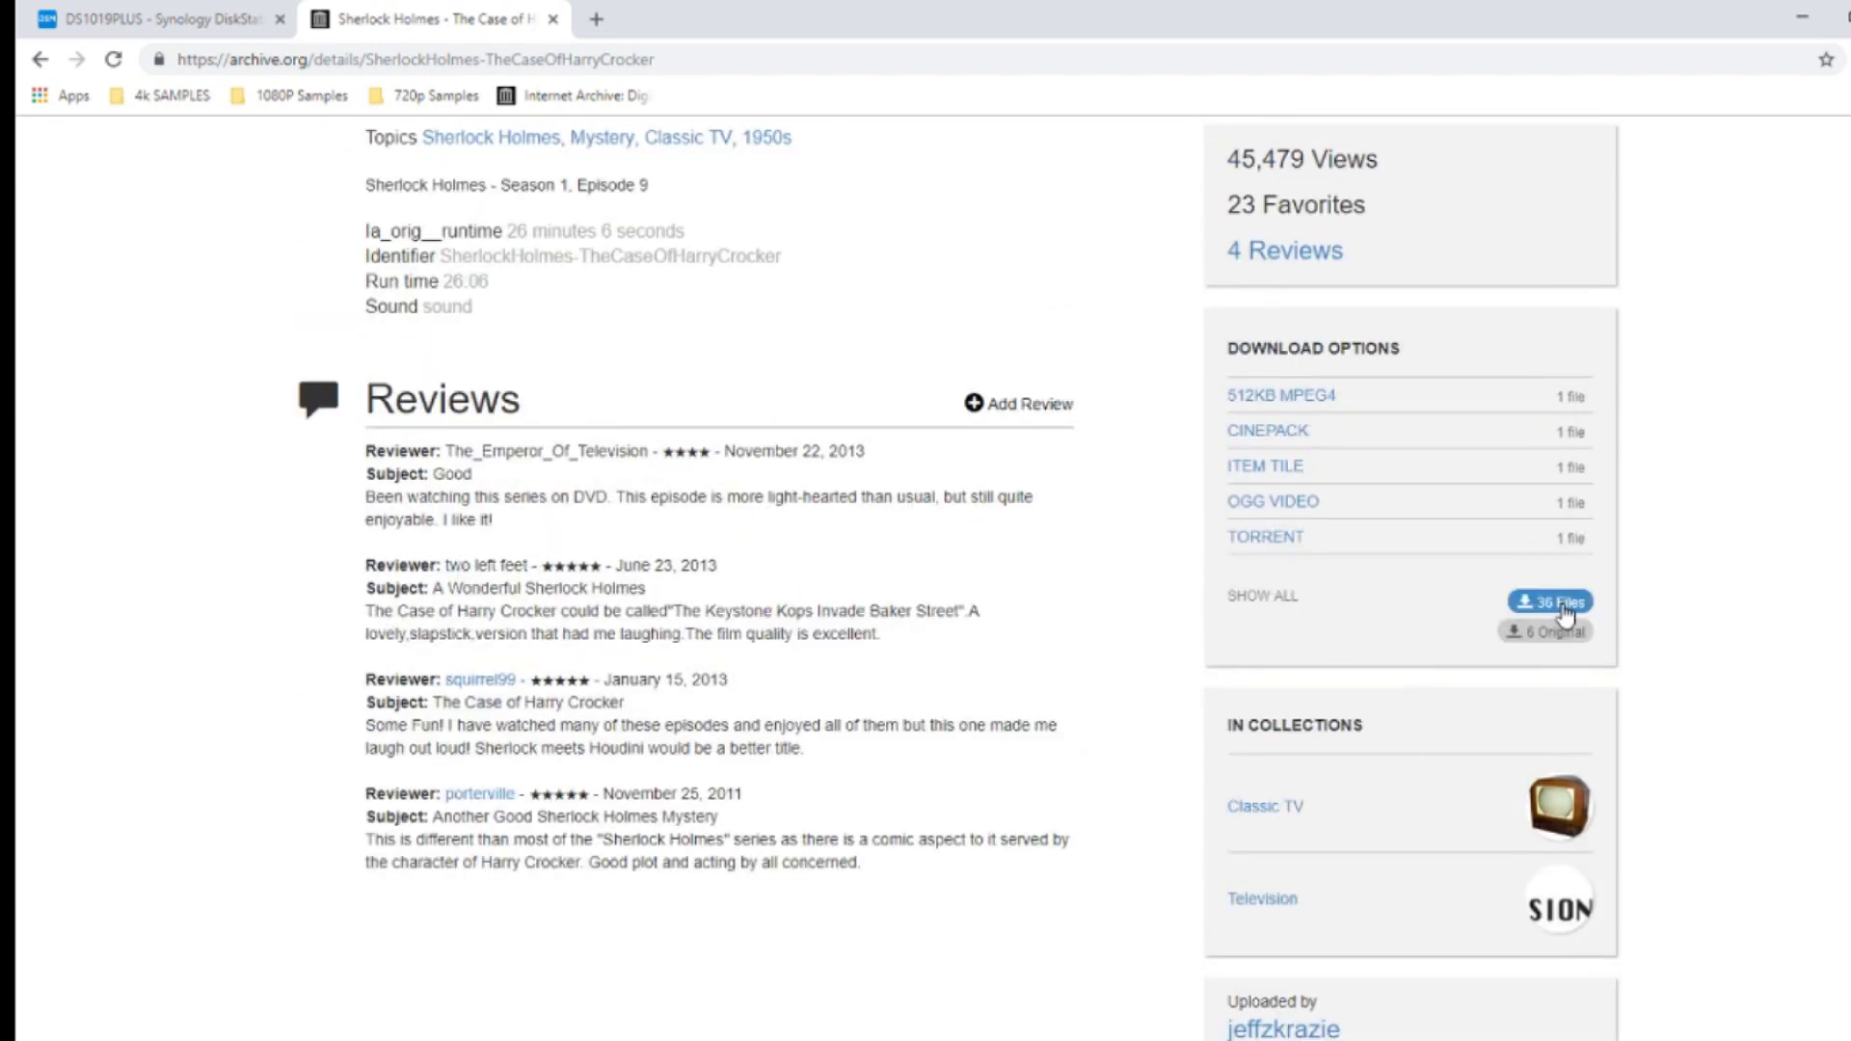
left_click(1263, 598)
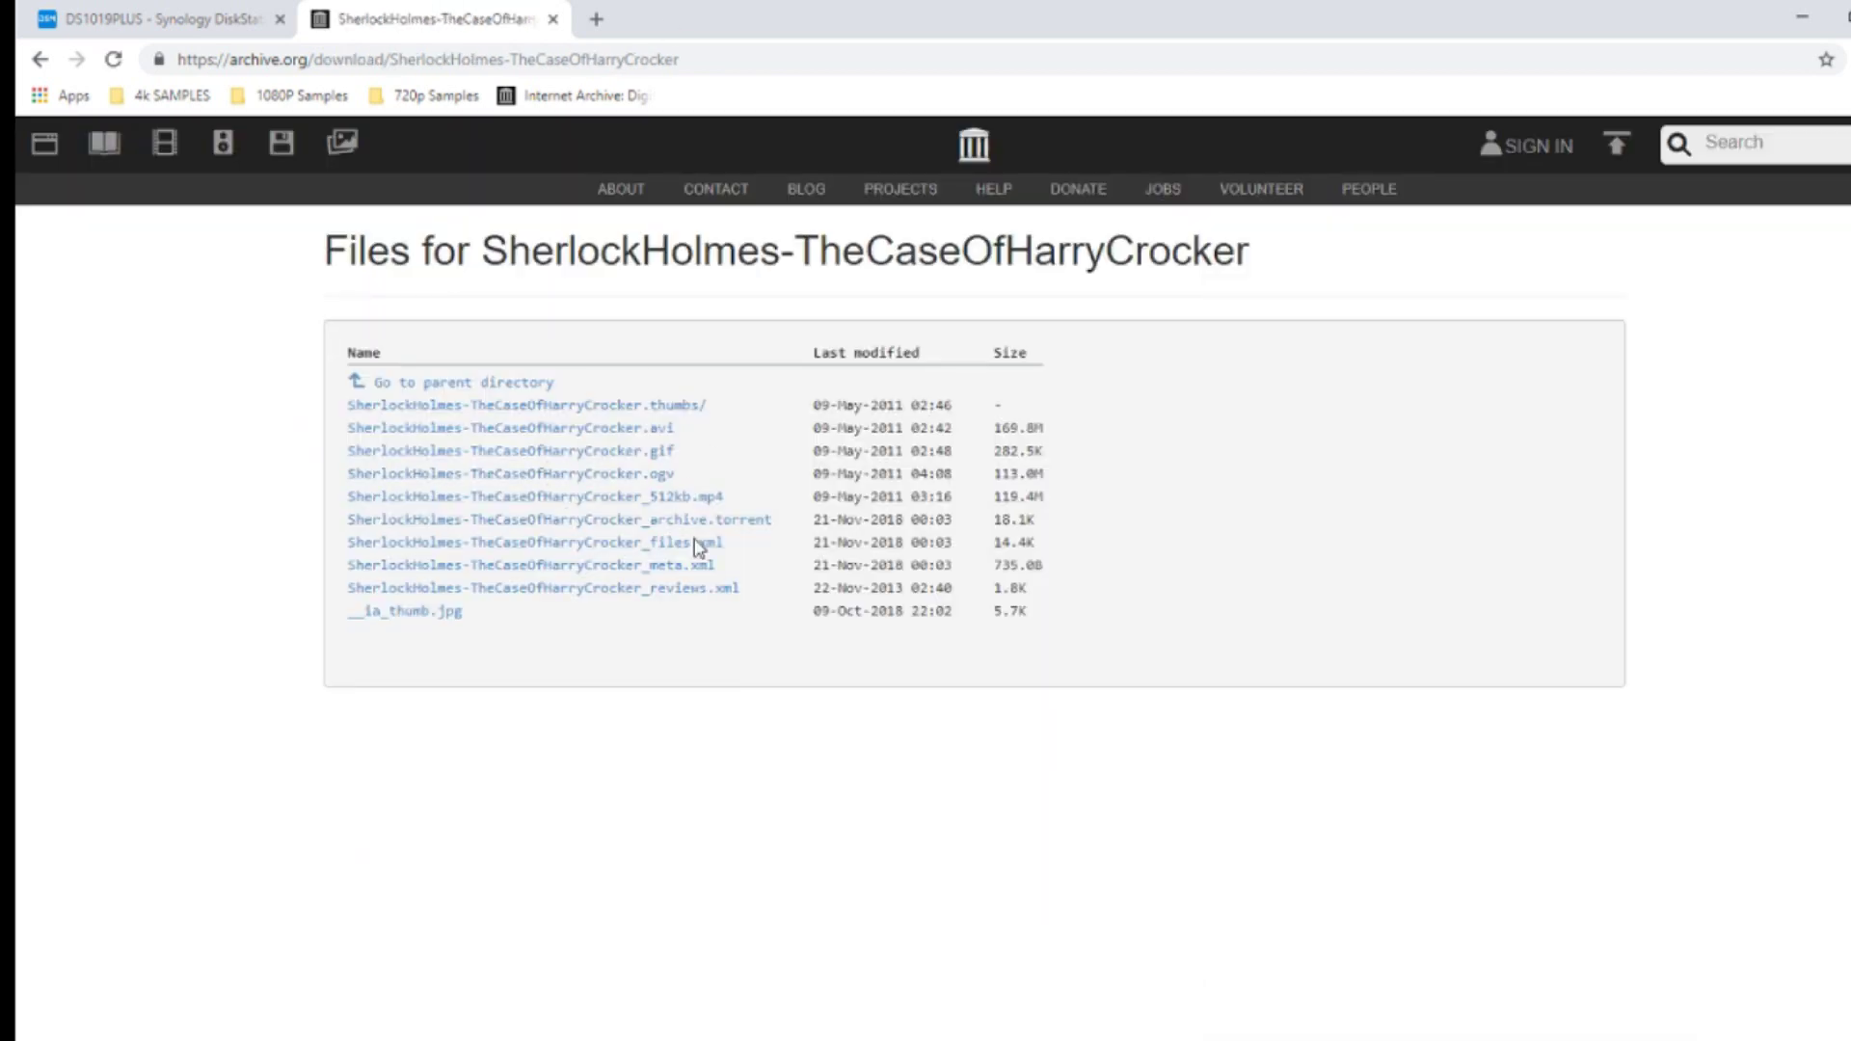
left_click(225, 33)
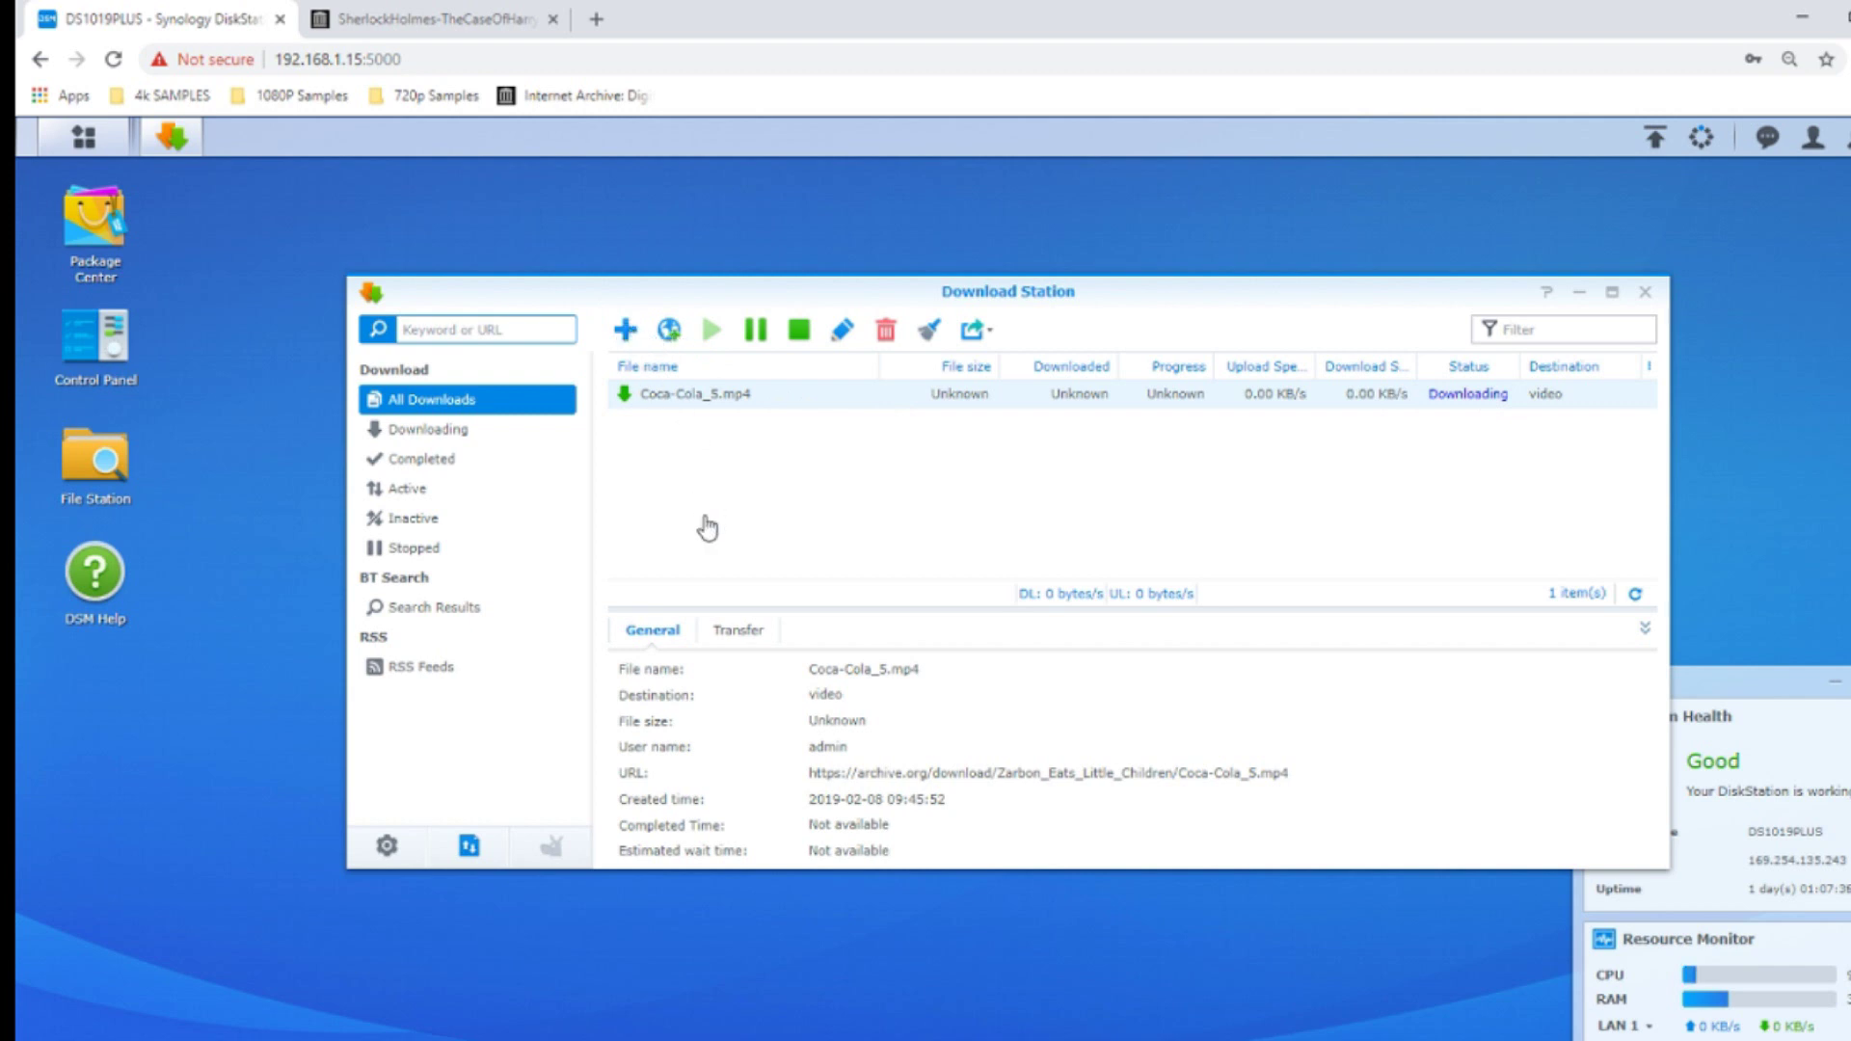
left_click(623, 329)
- Paste the Harry Crocker .avi and .gif link addresses into the task's URL box
left_click(882, 394)
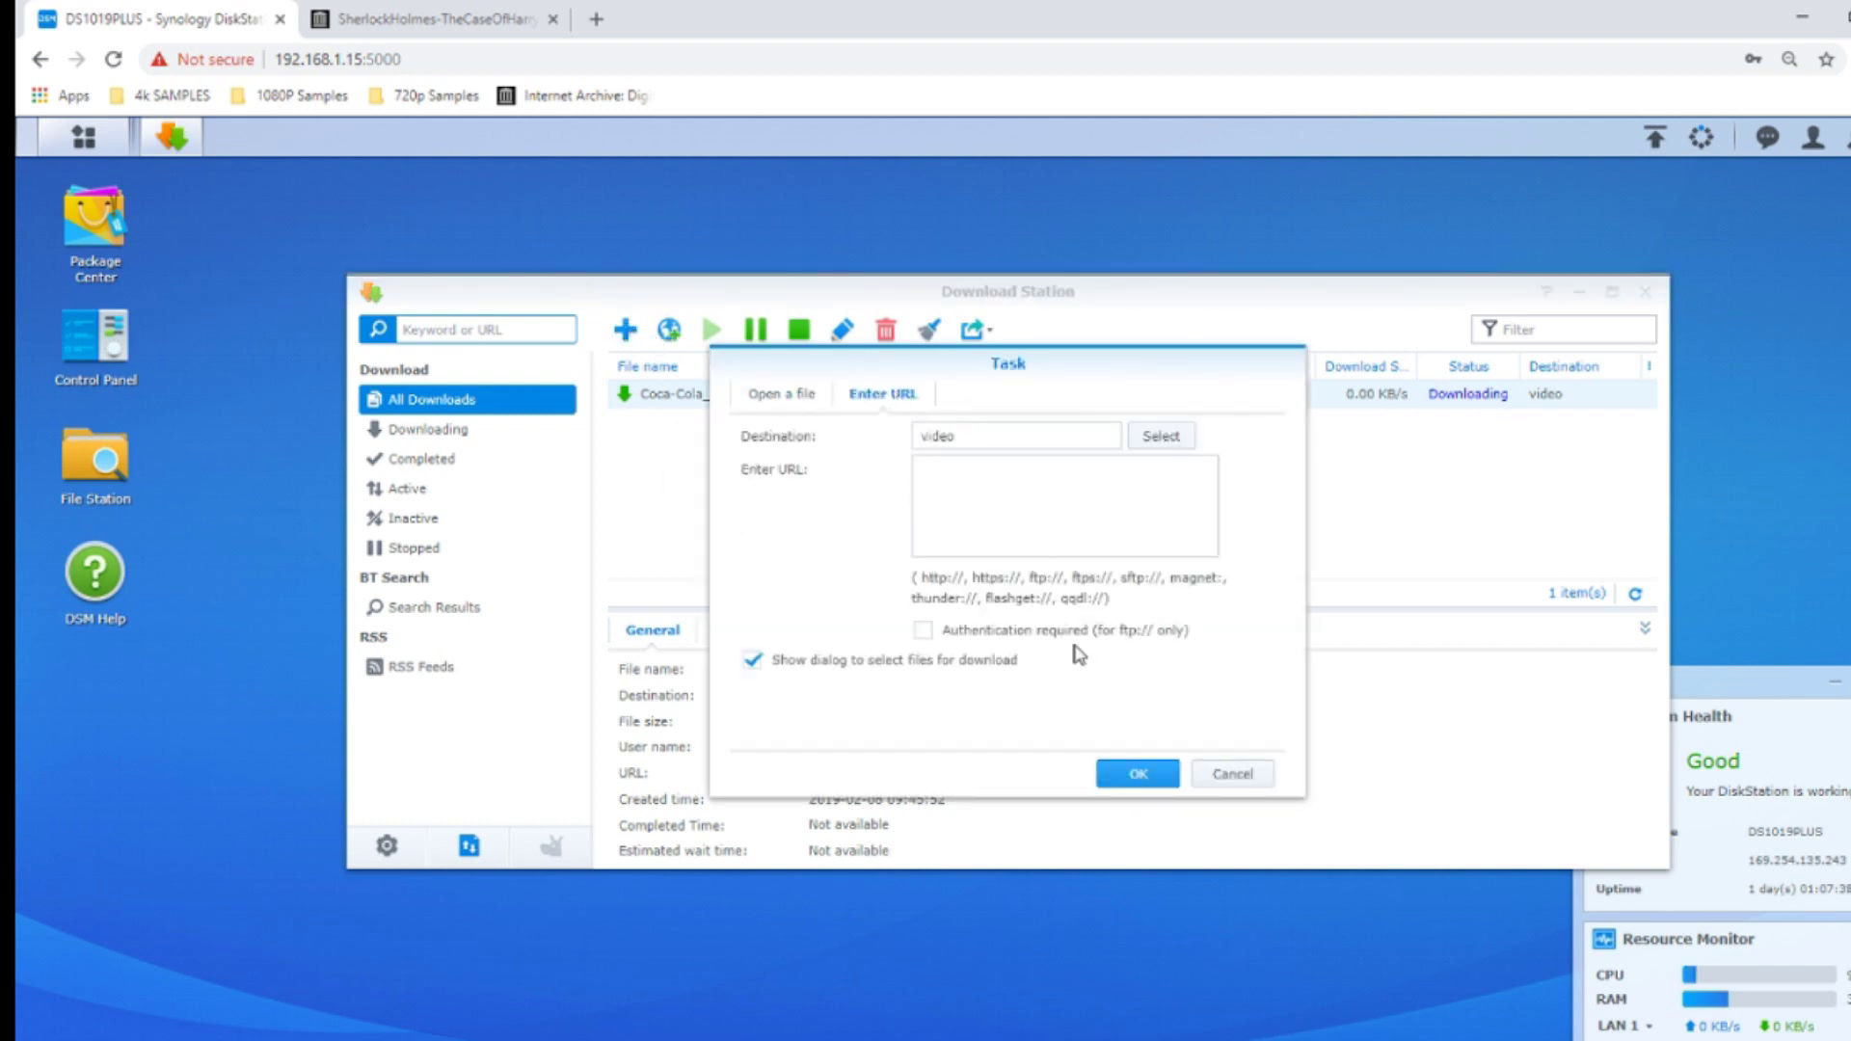
left_click(415, 13)
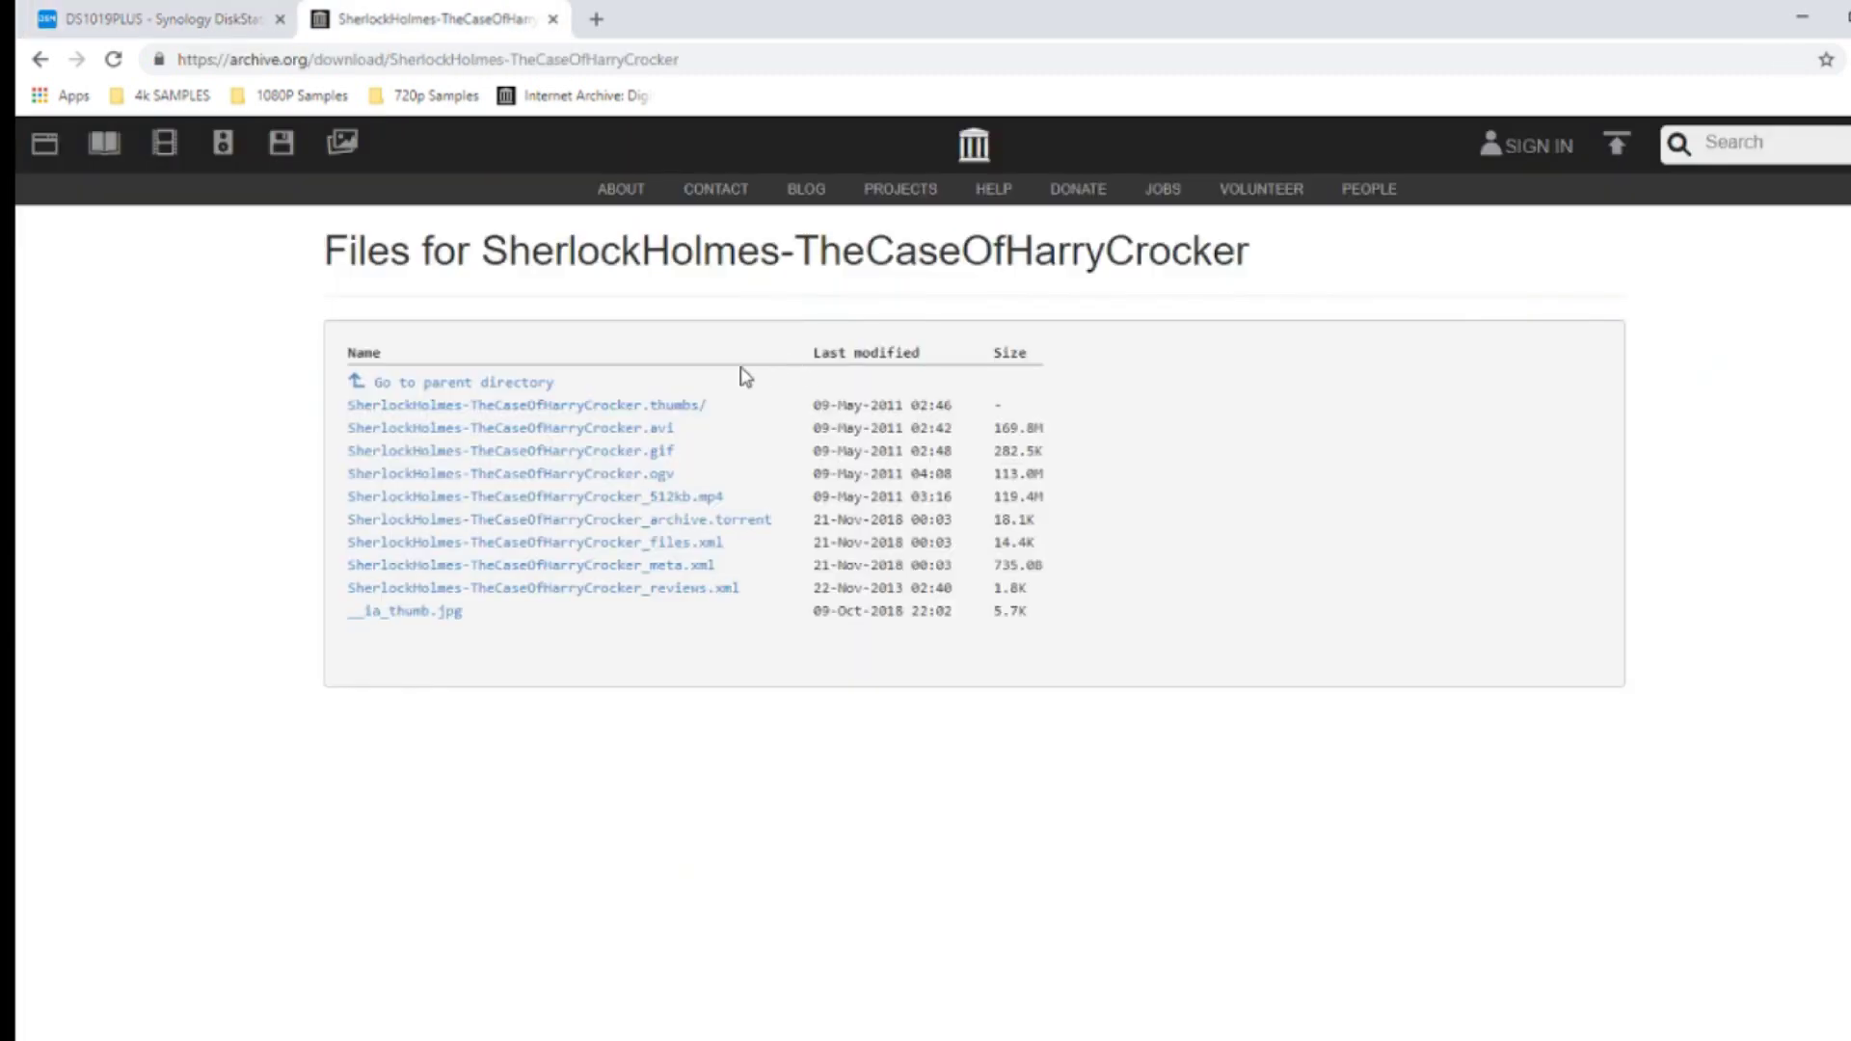
right_click(617, 439)
left_click(713, 572)
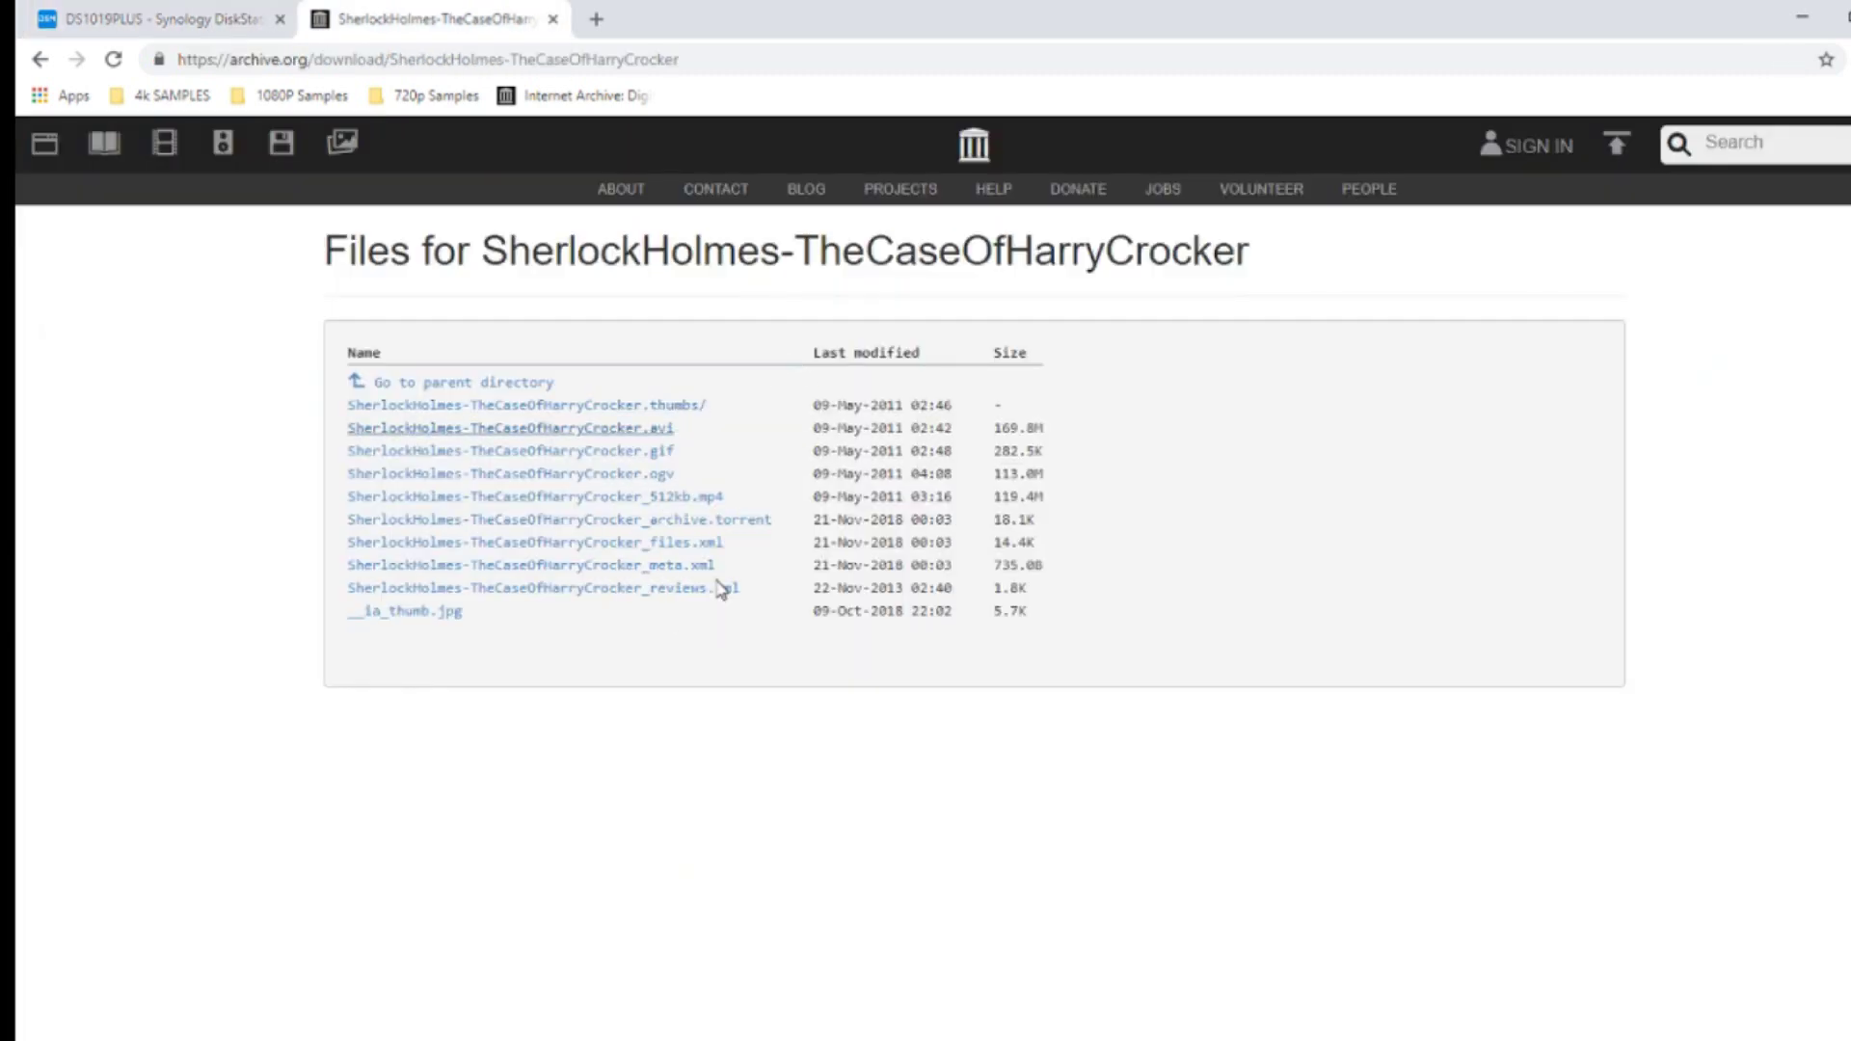
left_click(154, 18)
key("ctrl+v")
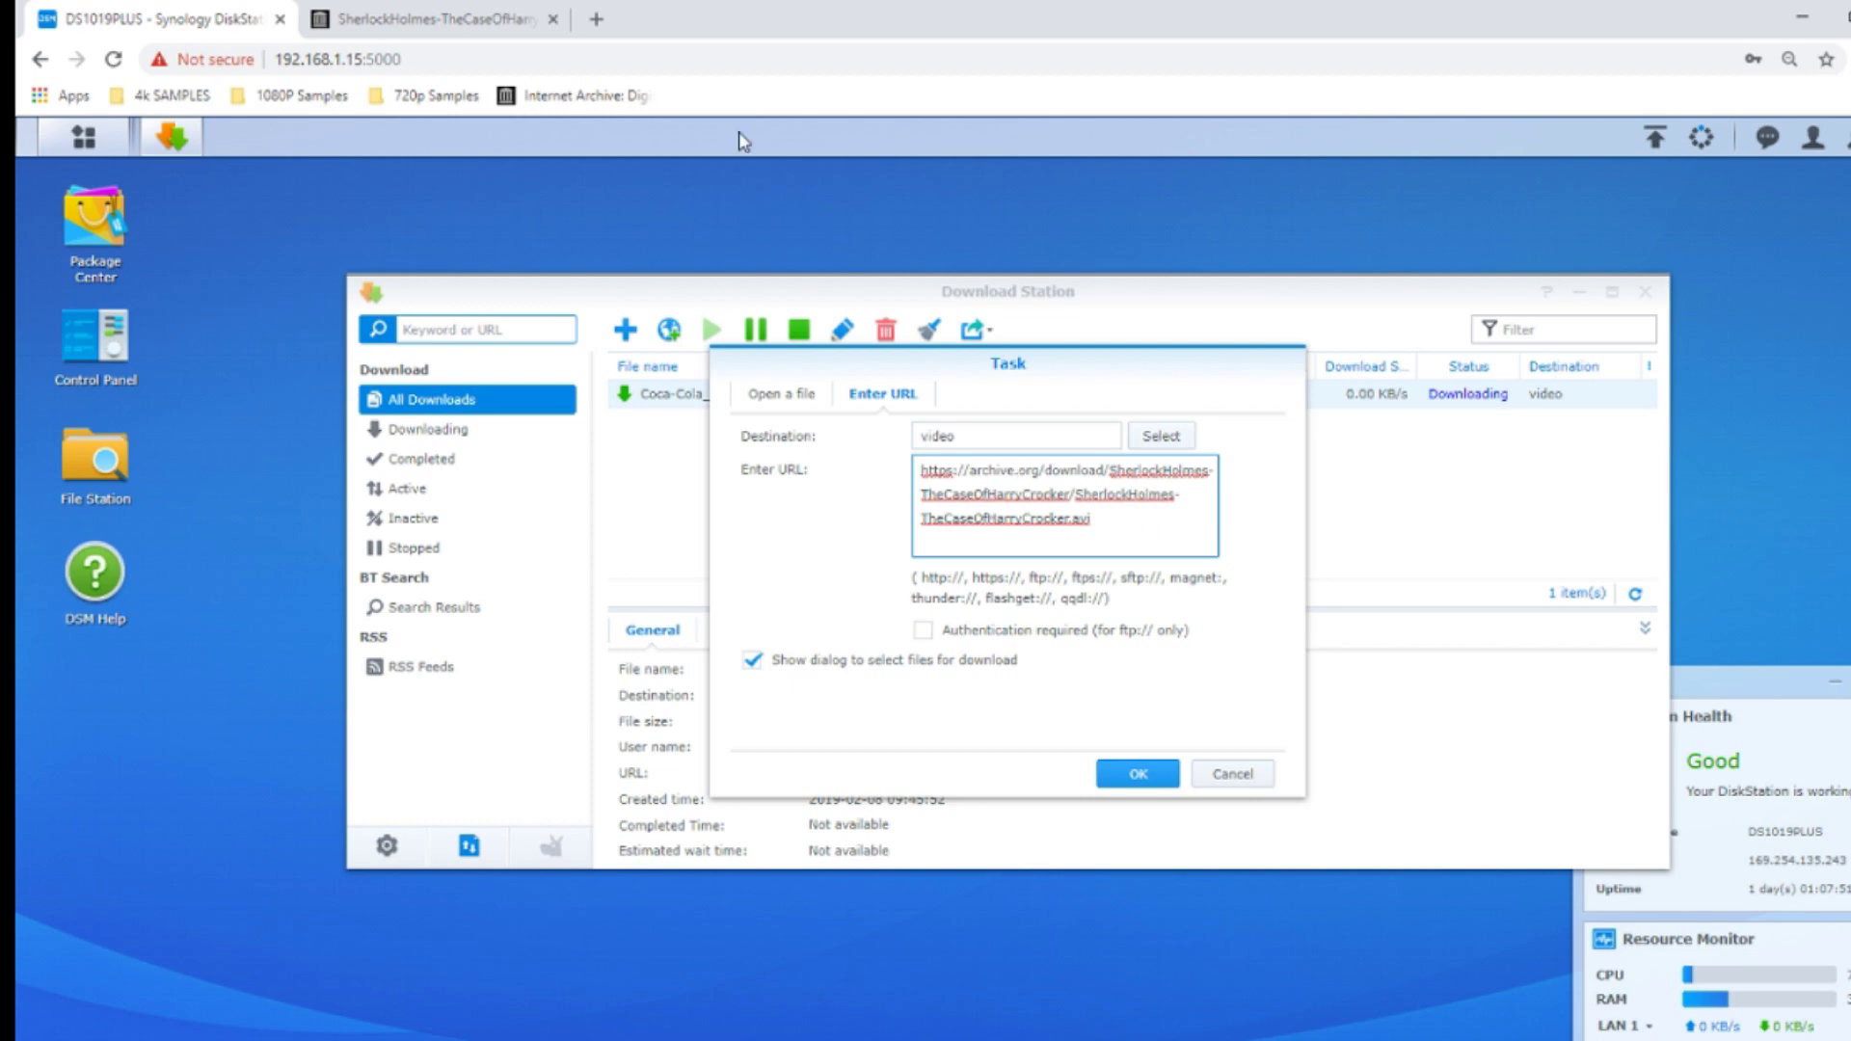
left_click(477, 19)
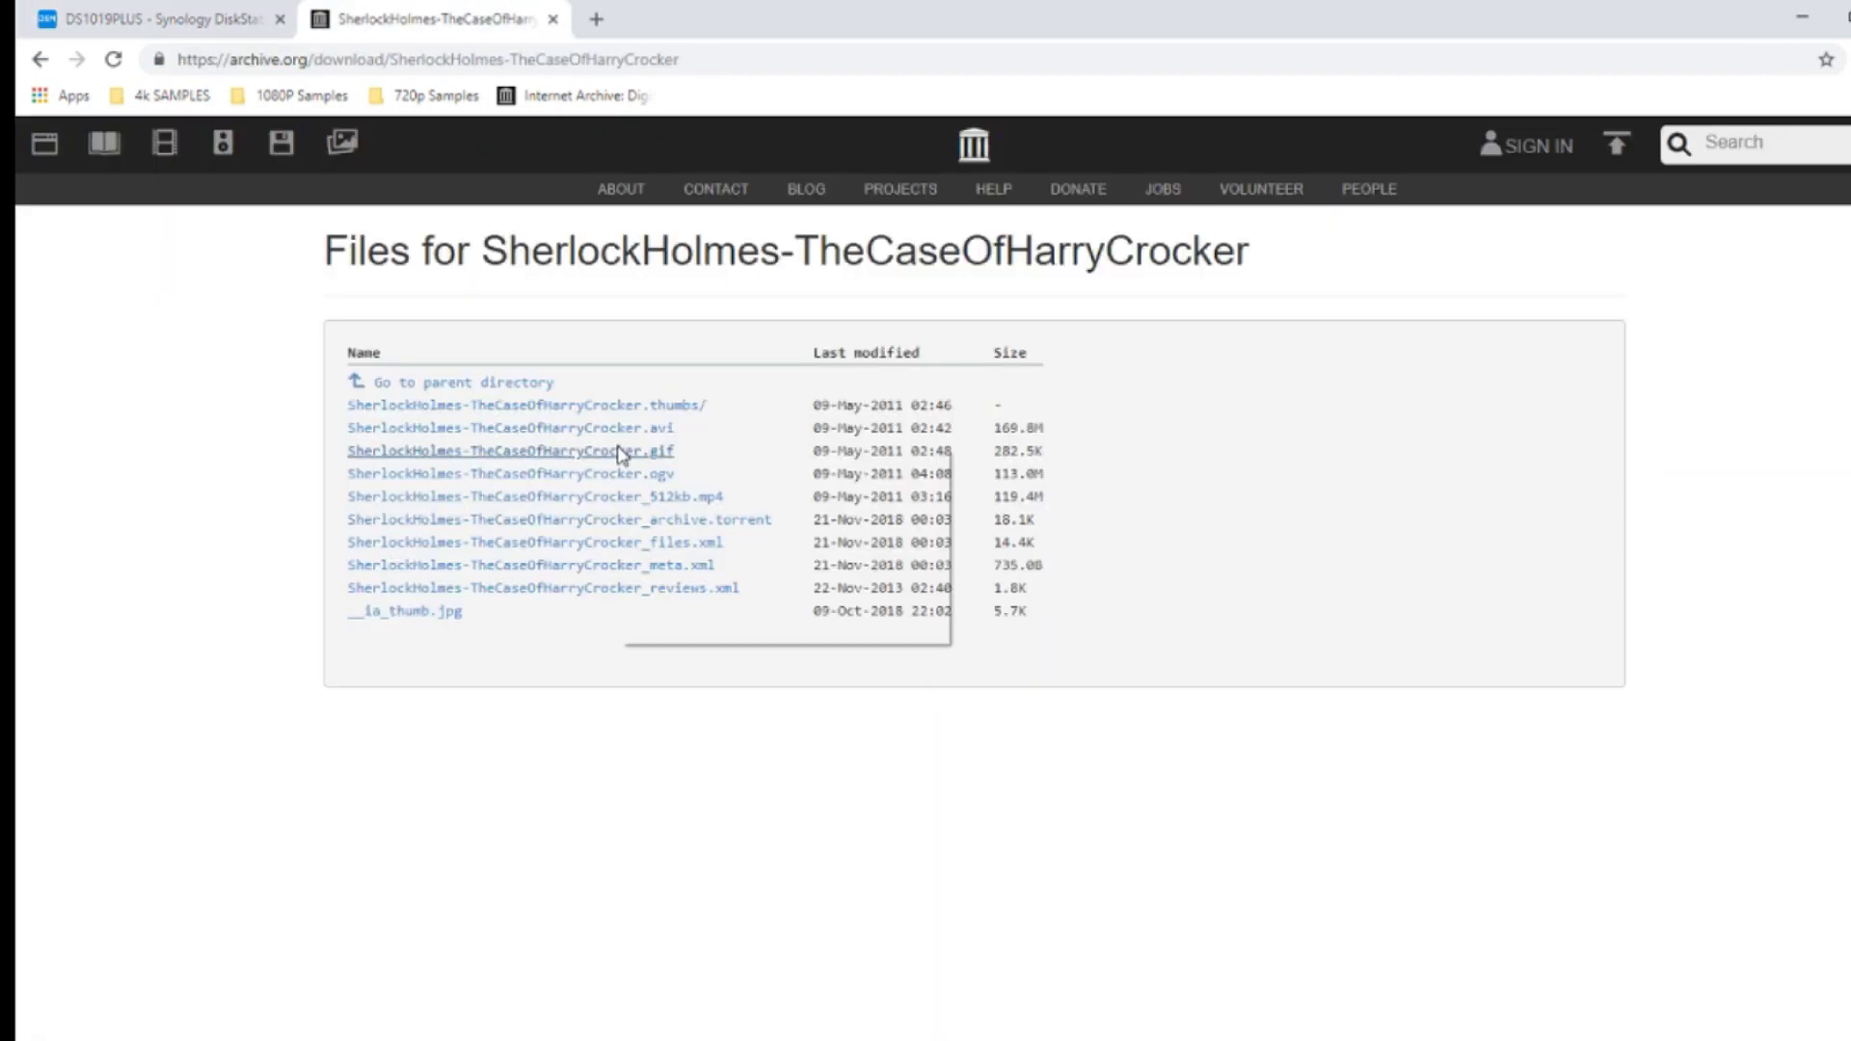
right_click(618, 447)
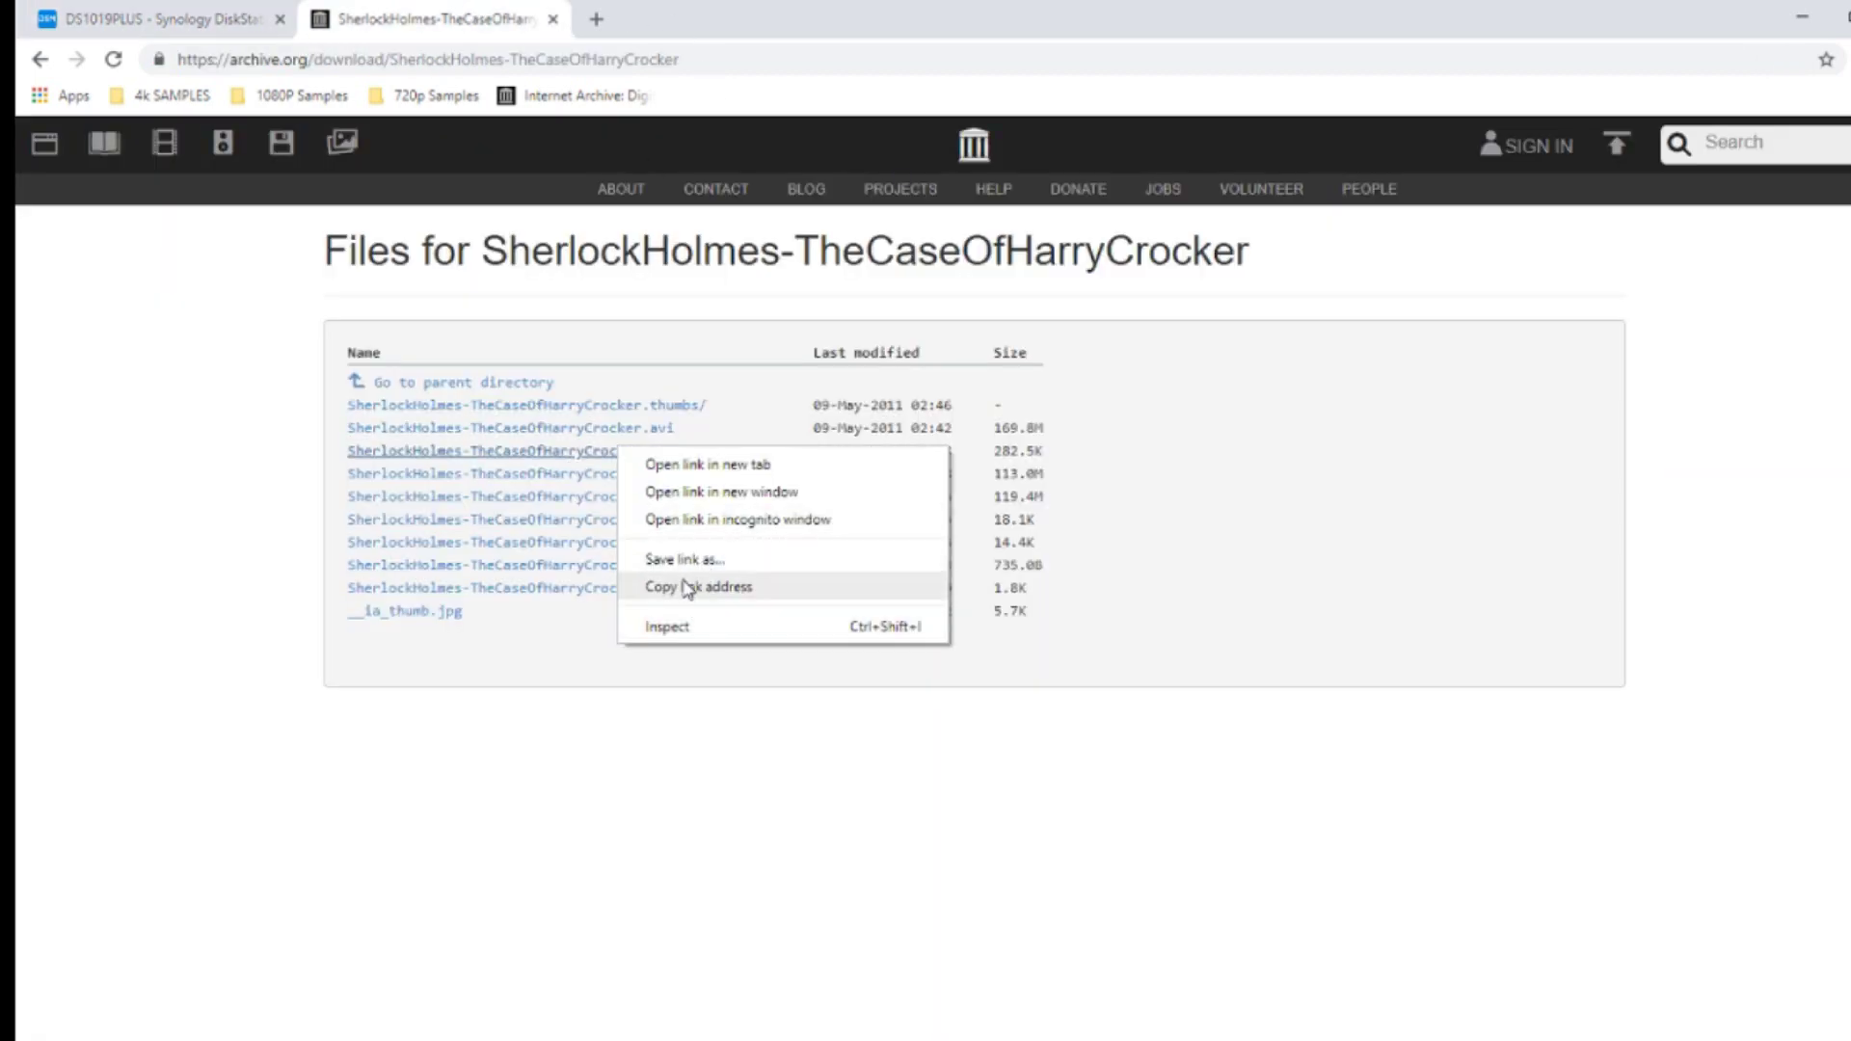
left_click(687, 589)
left_click(164, 18)
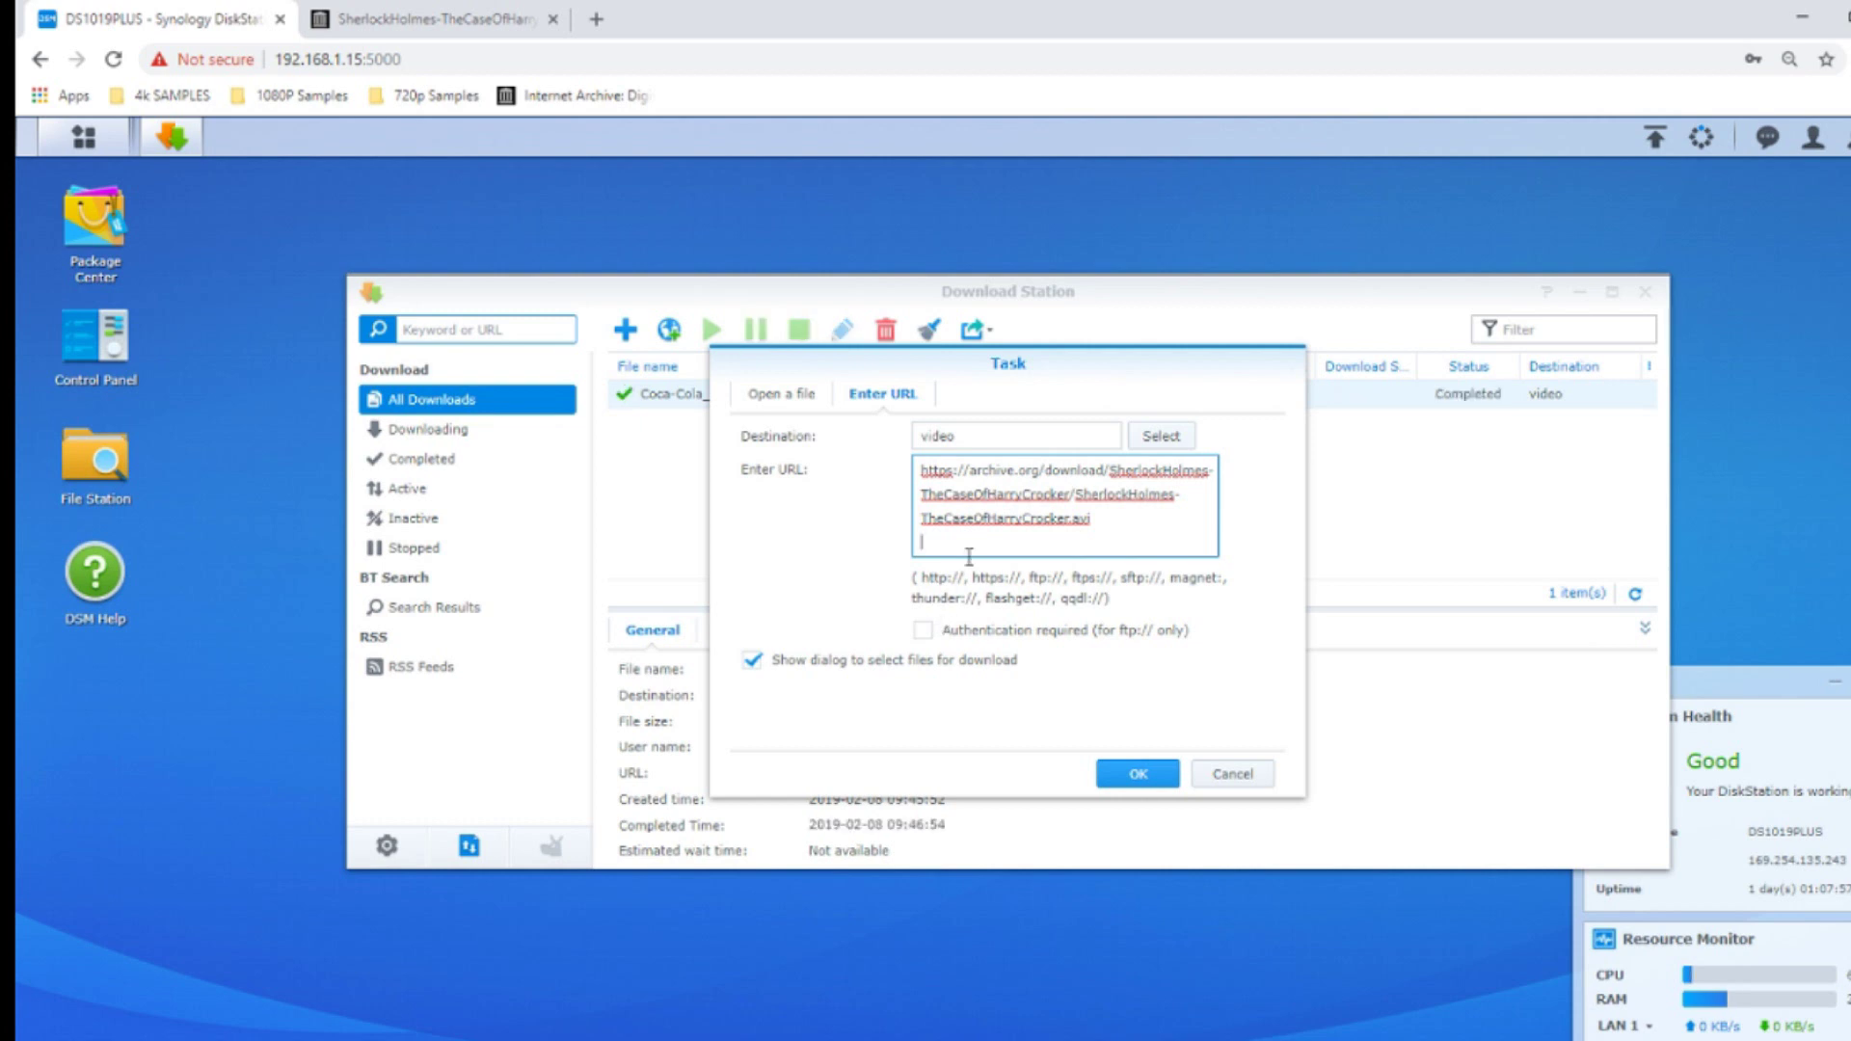
key("ctrl+v")
key("Return")
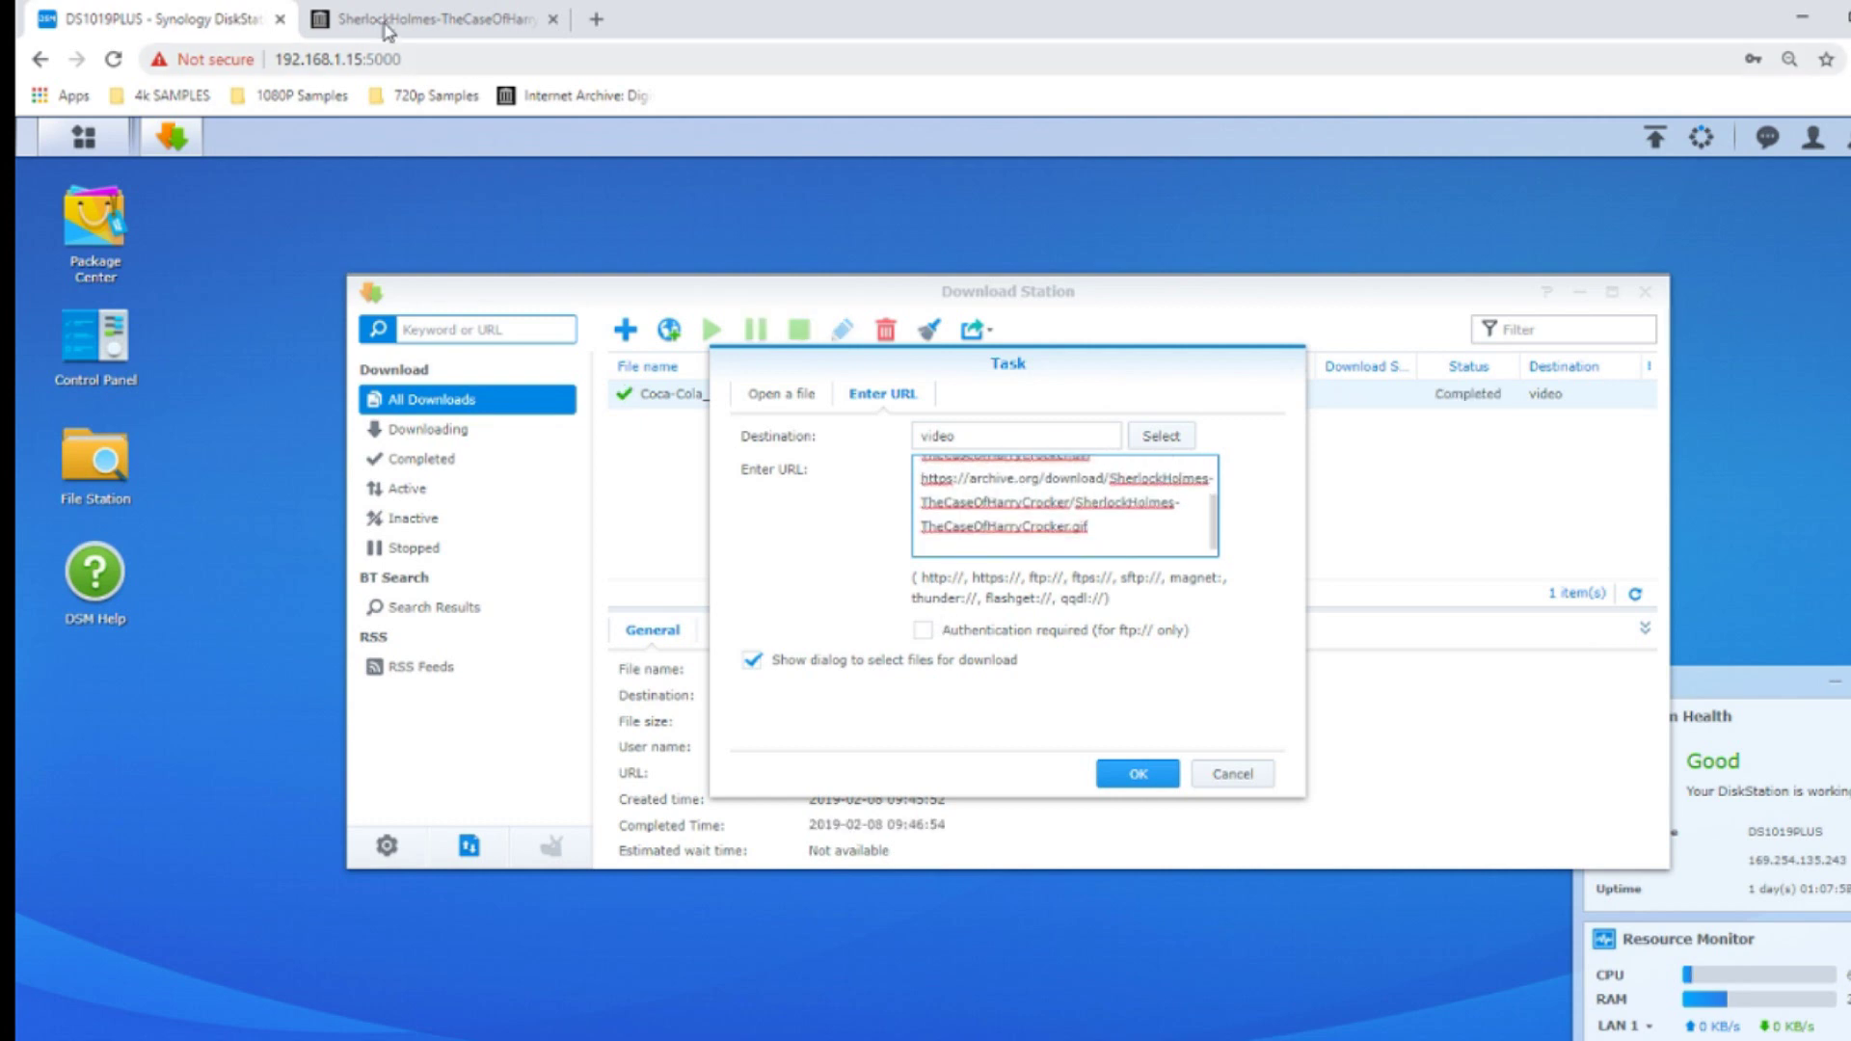
- Add the files.xml and reviews.xml links and submit all four downloads
left_click(386, 27)
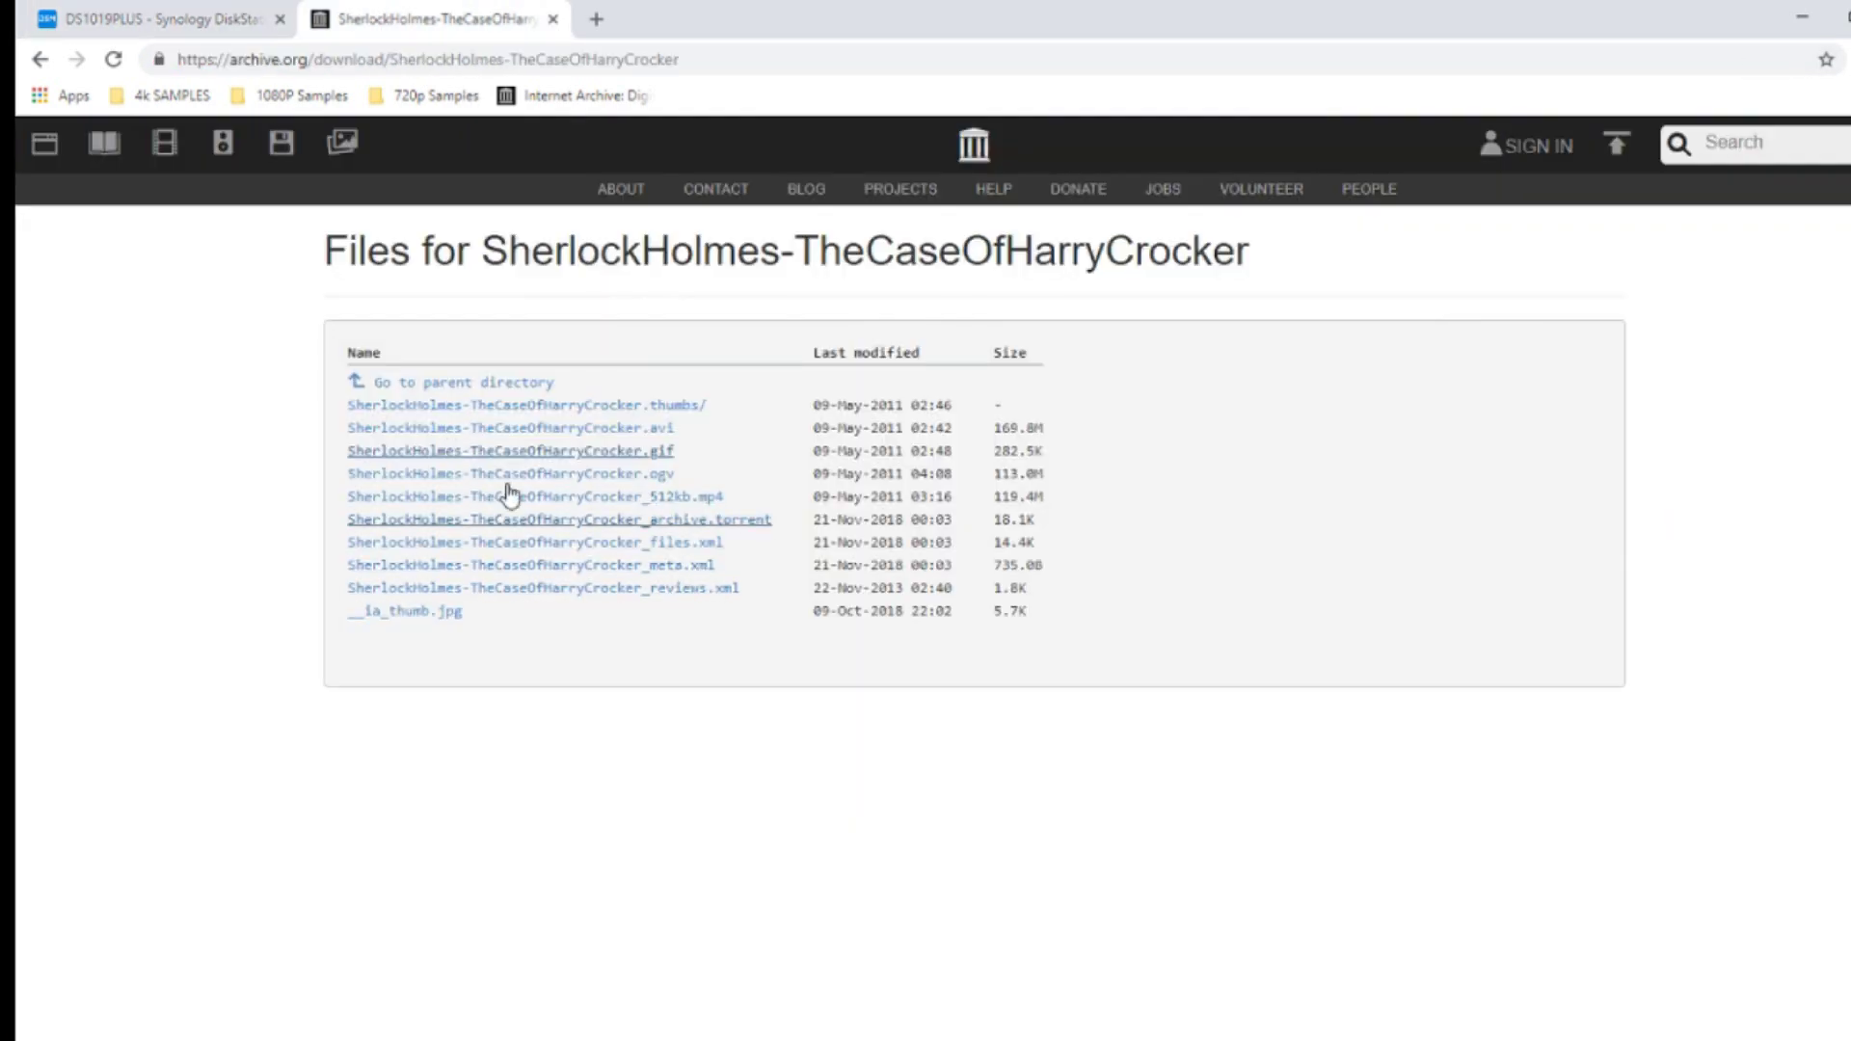
right_click(538, 543)
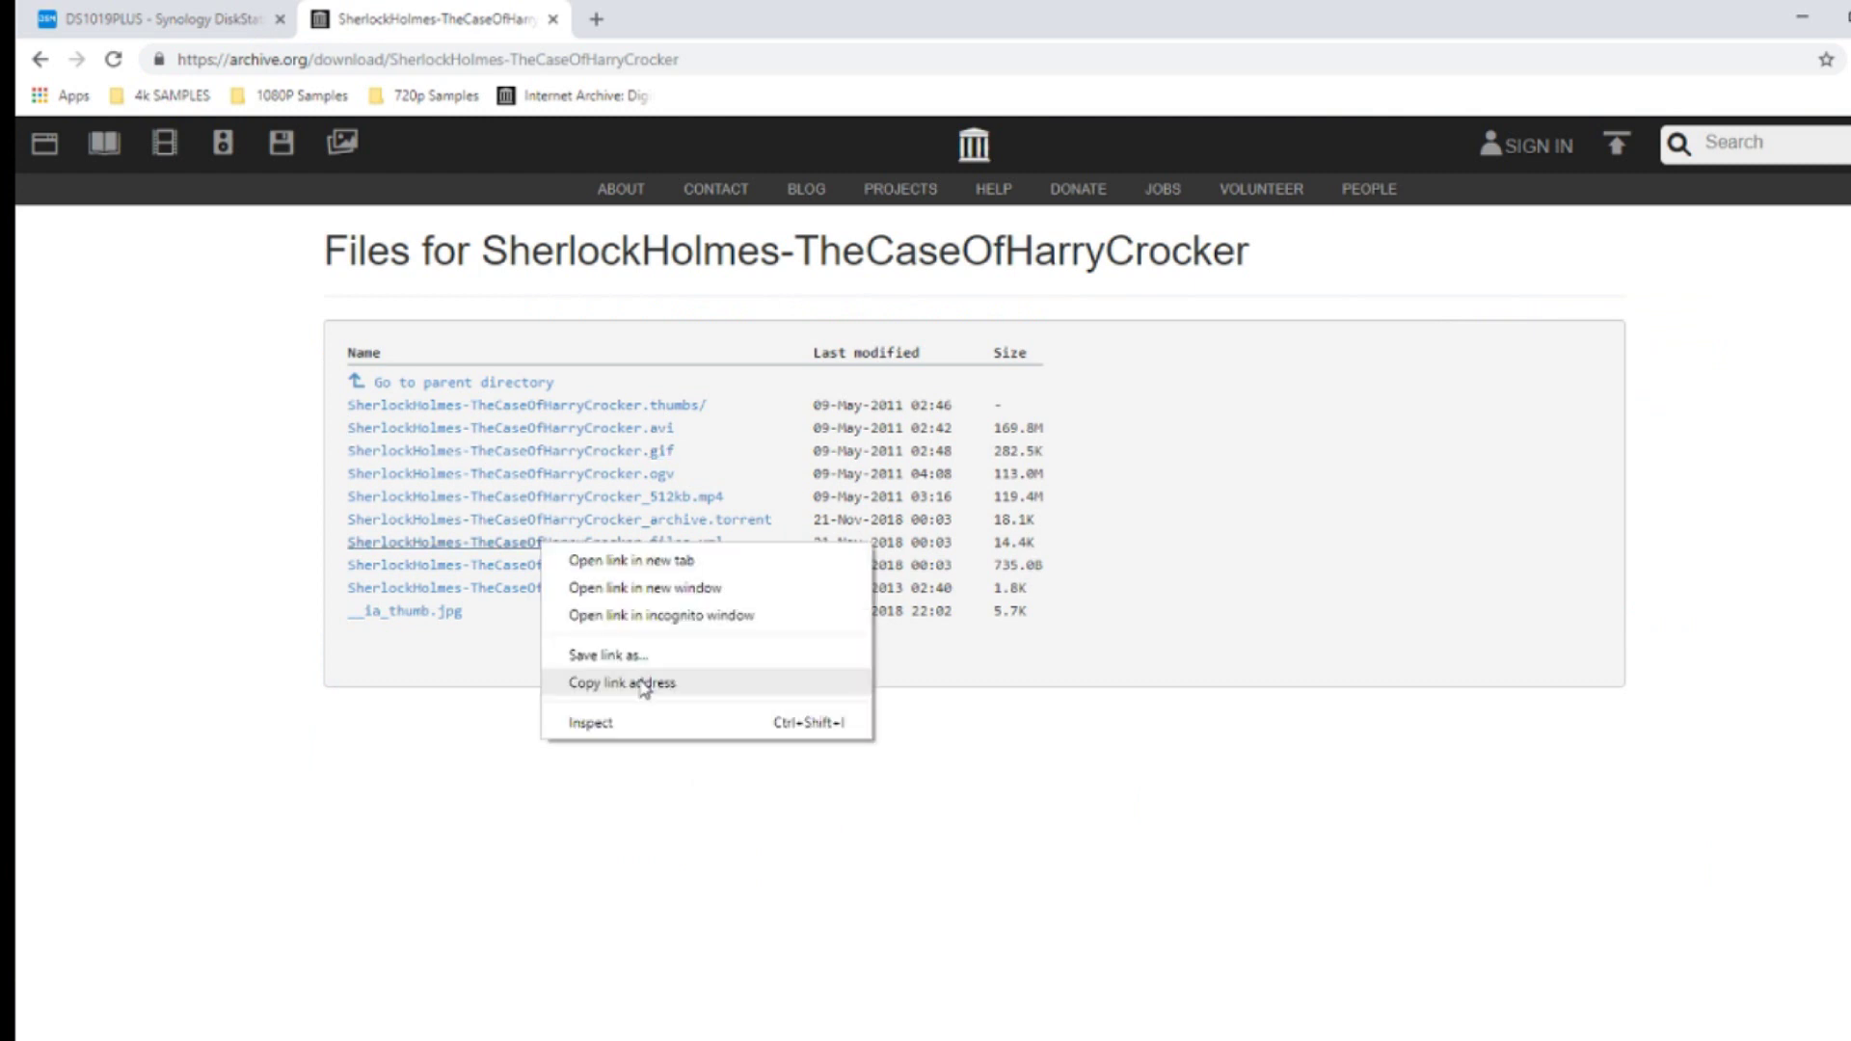
left_click(643, 684)
left_click(155, 20)
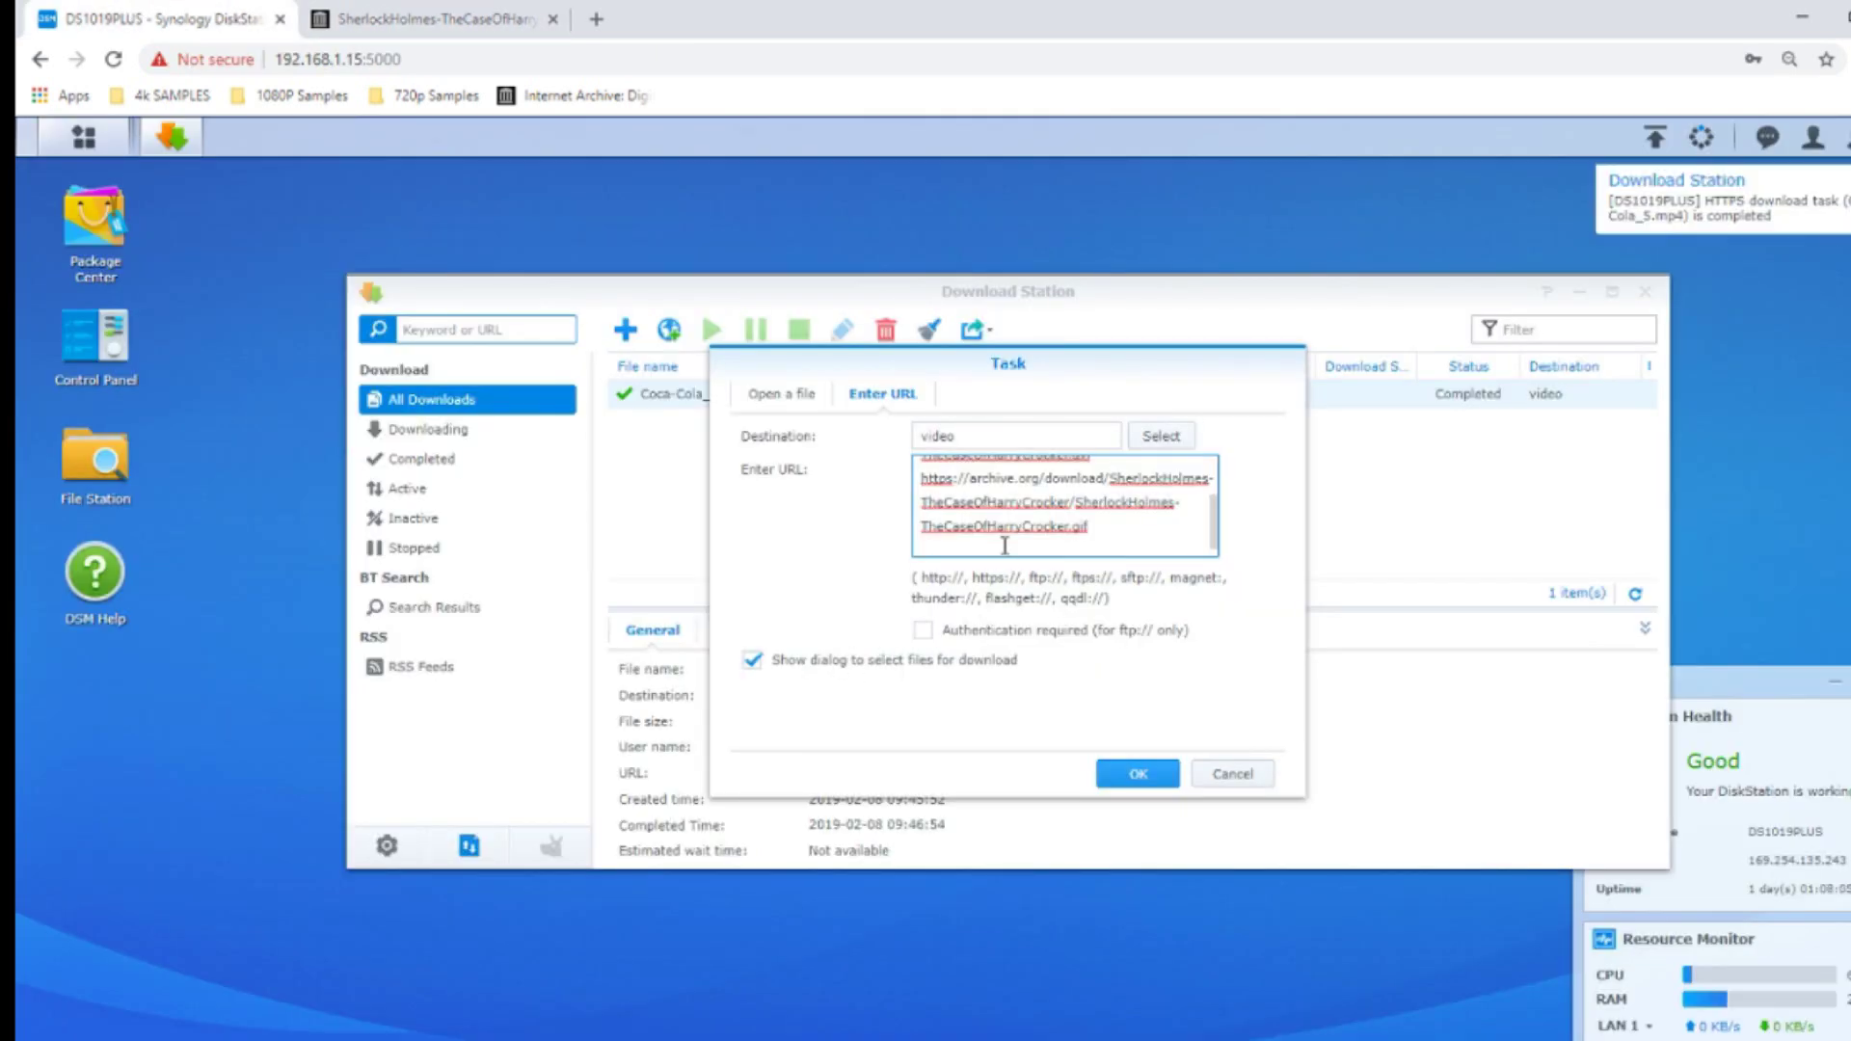
key("ctrl+v")
left_click(453, 18)
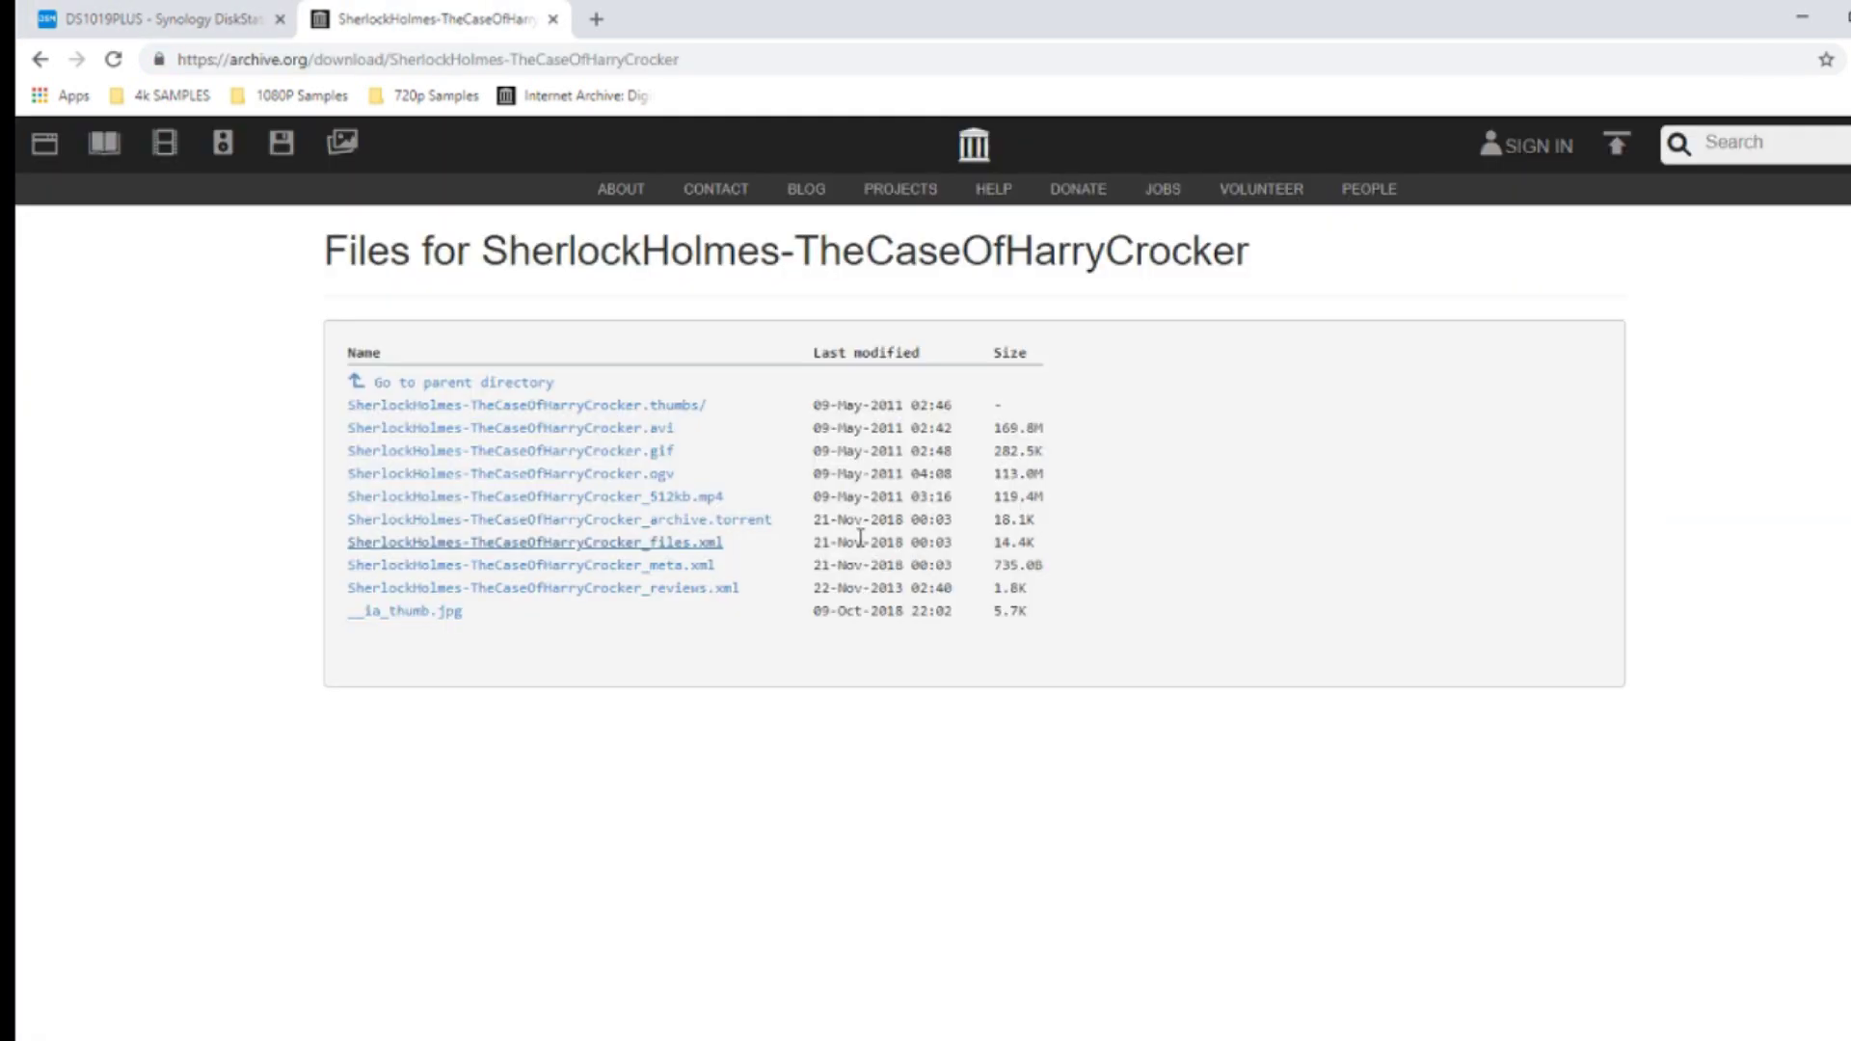
right_click(608, 591)
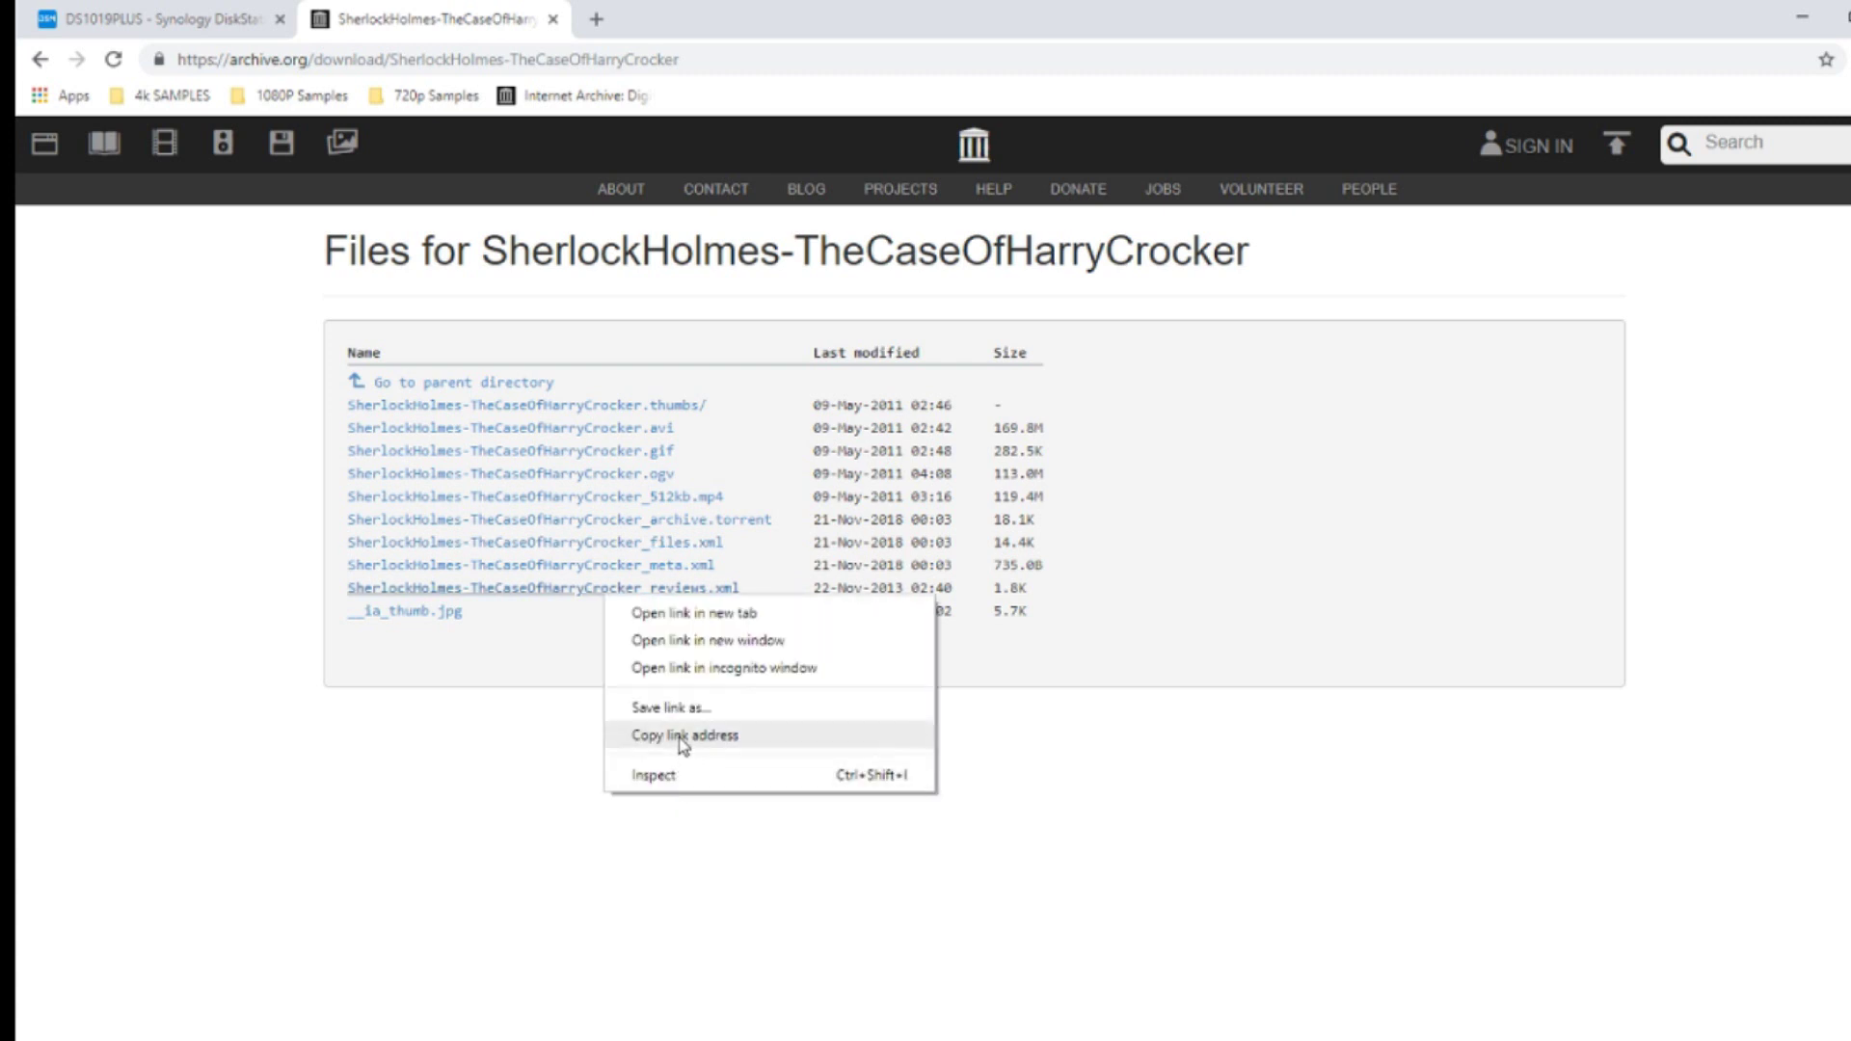
left_click(681, 737)
left_click(155, 19)
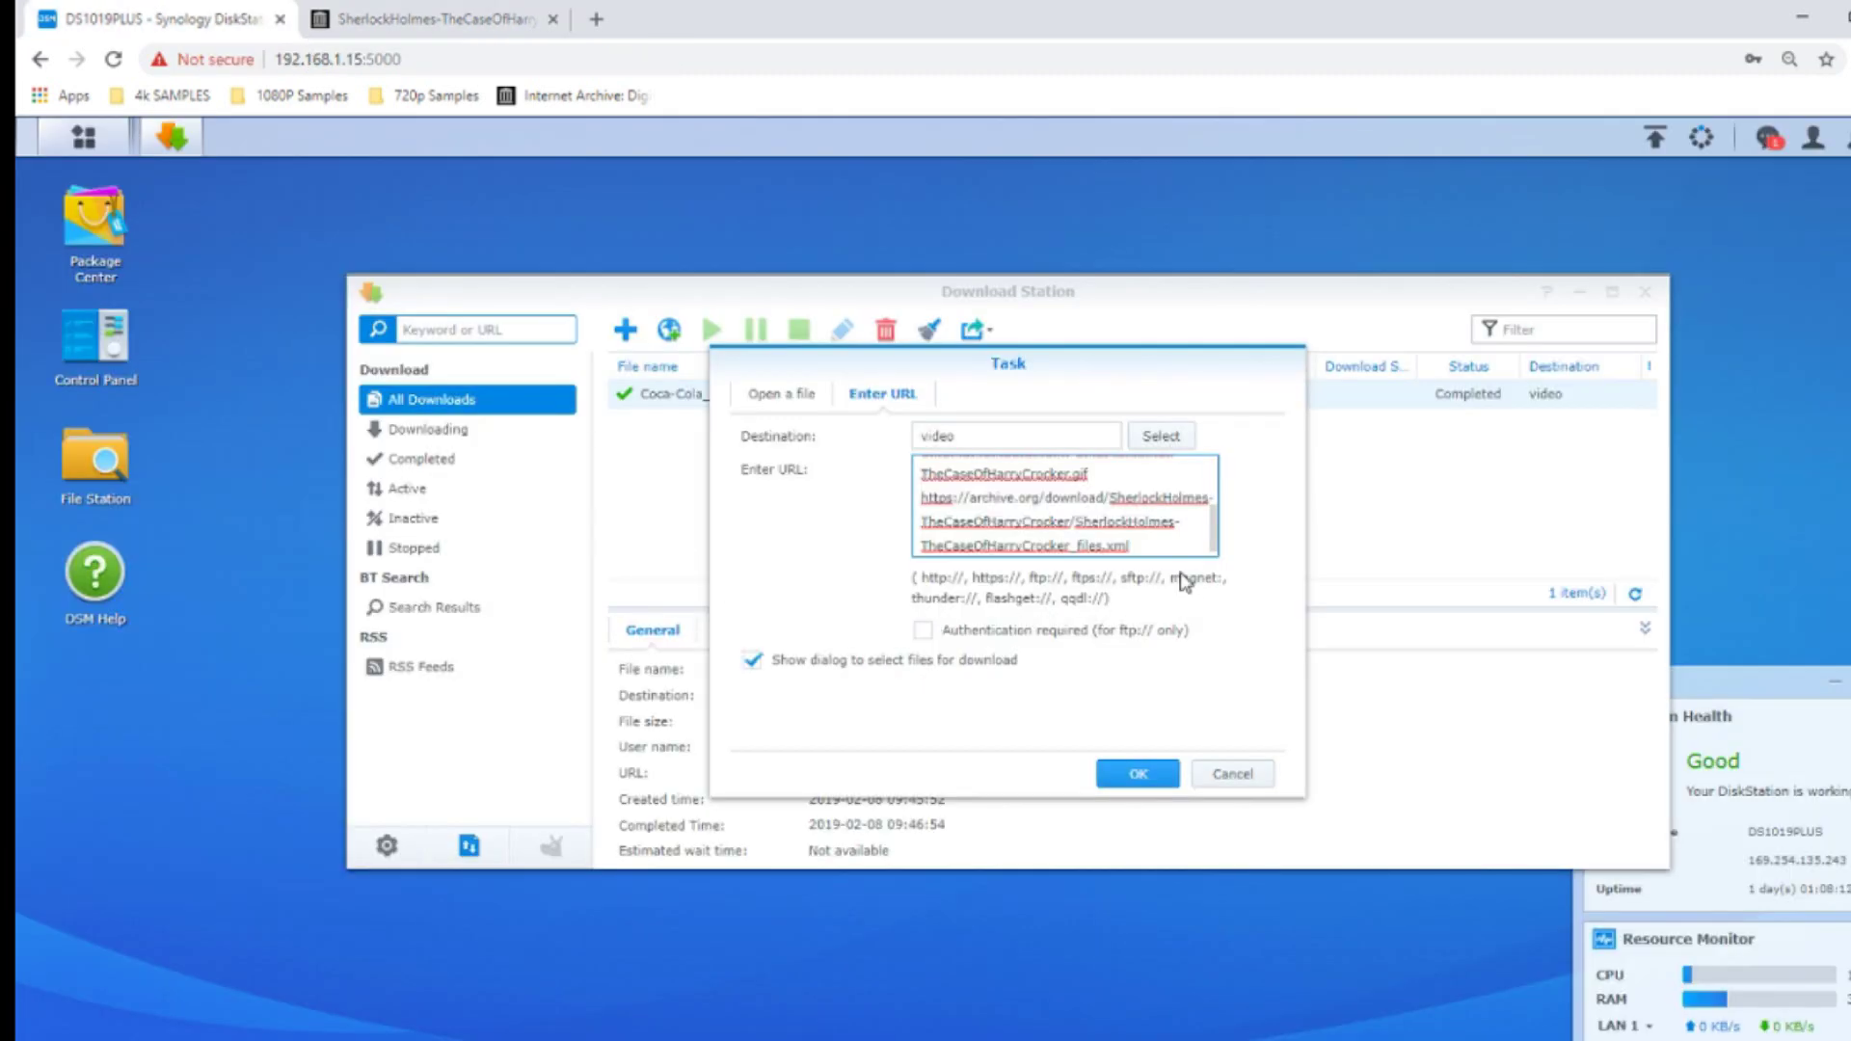
key("Return")
key("ctrl+v")
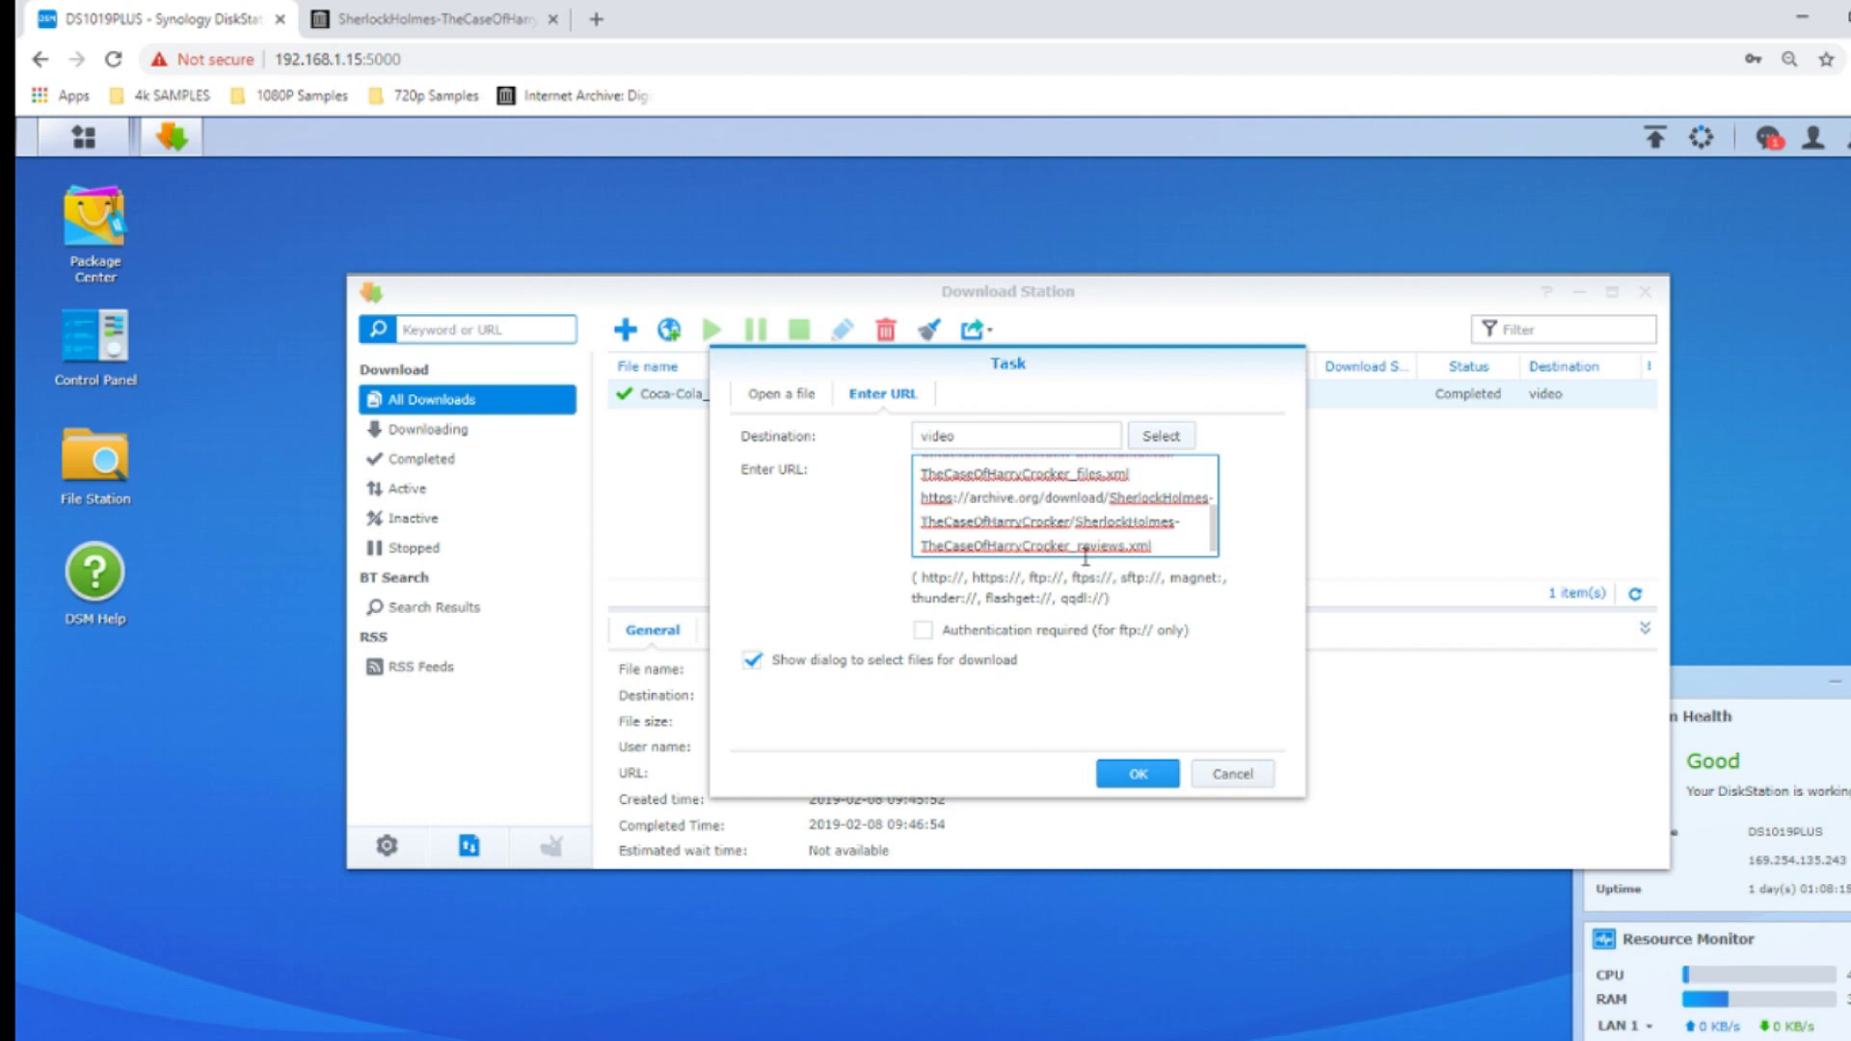
left_click_drag(975, 502, 944, 413)
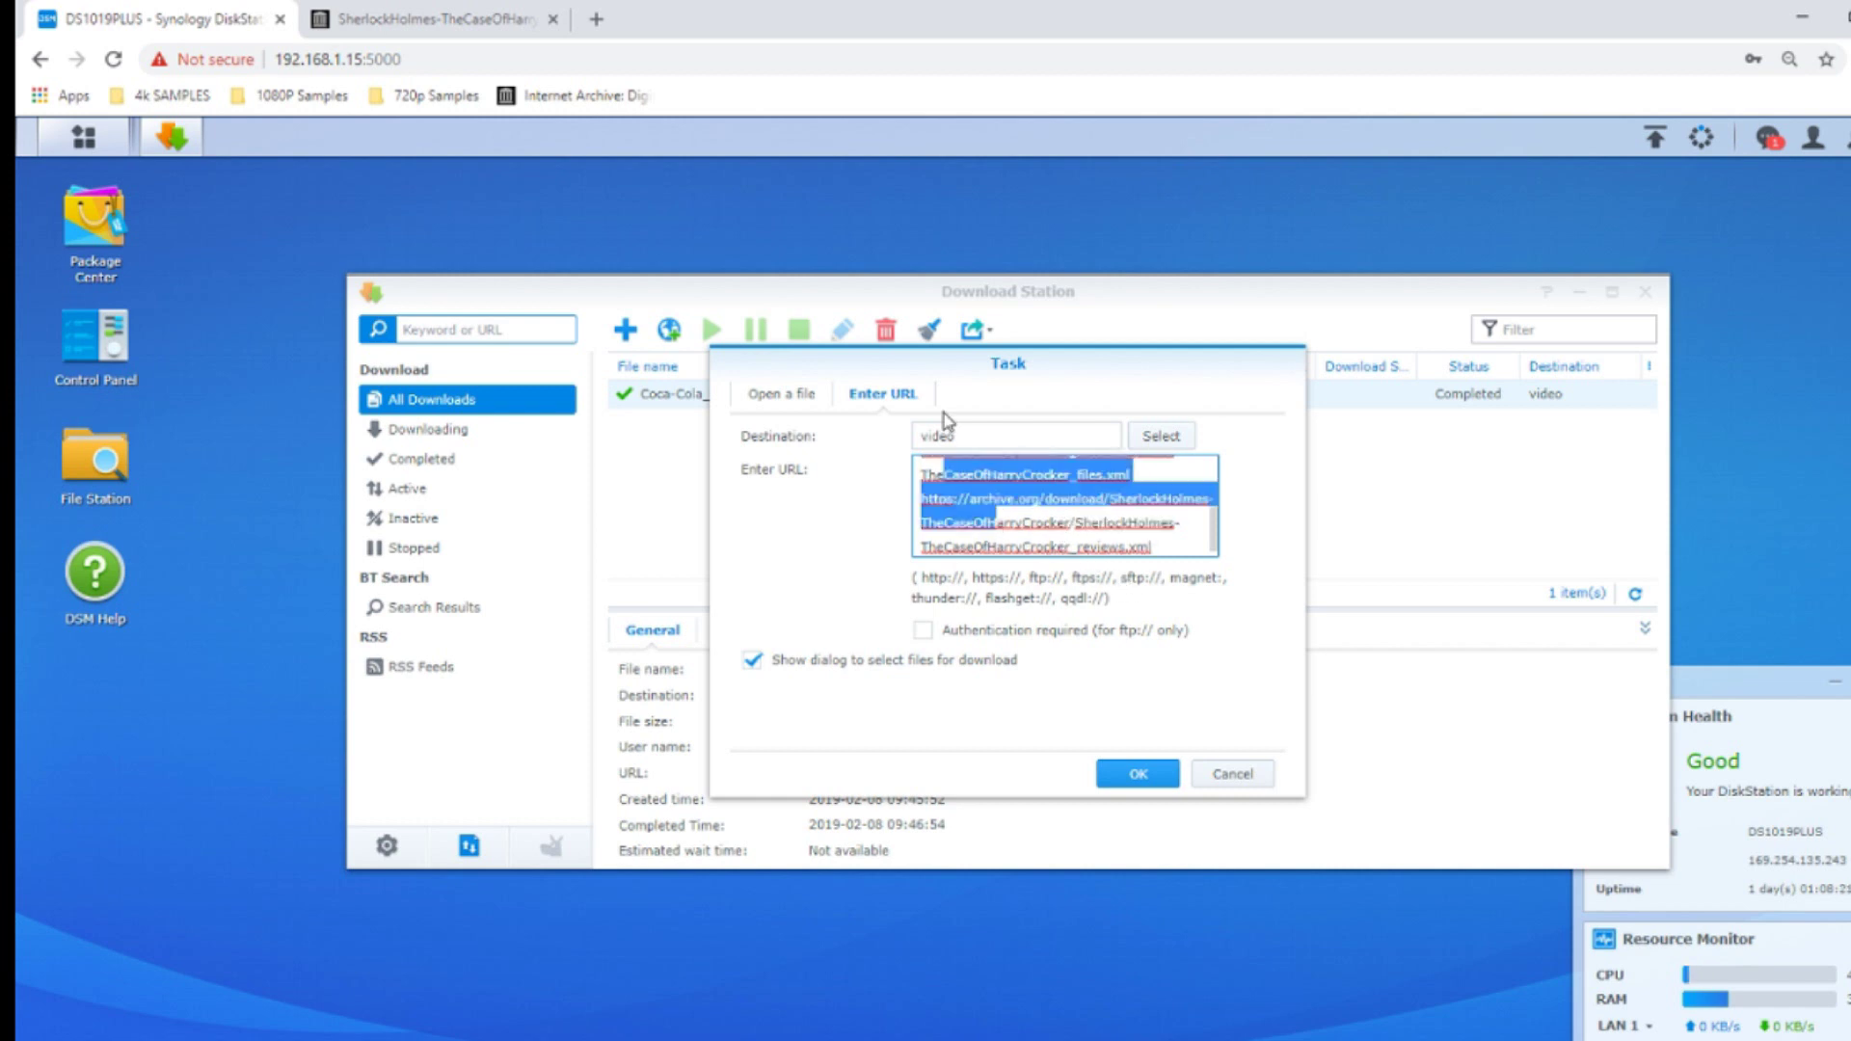
left_click(1137, 774)
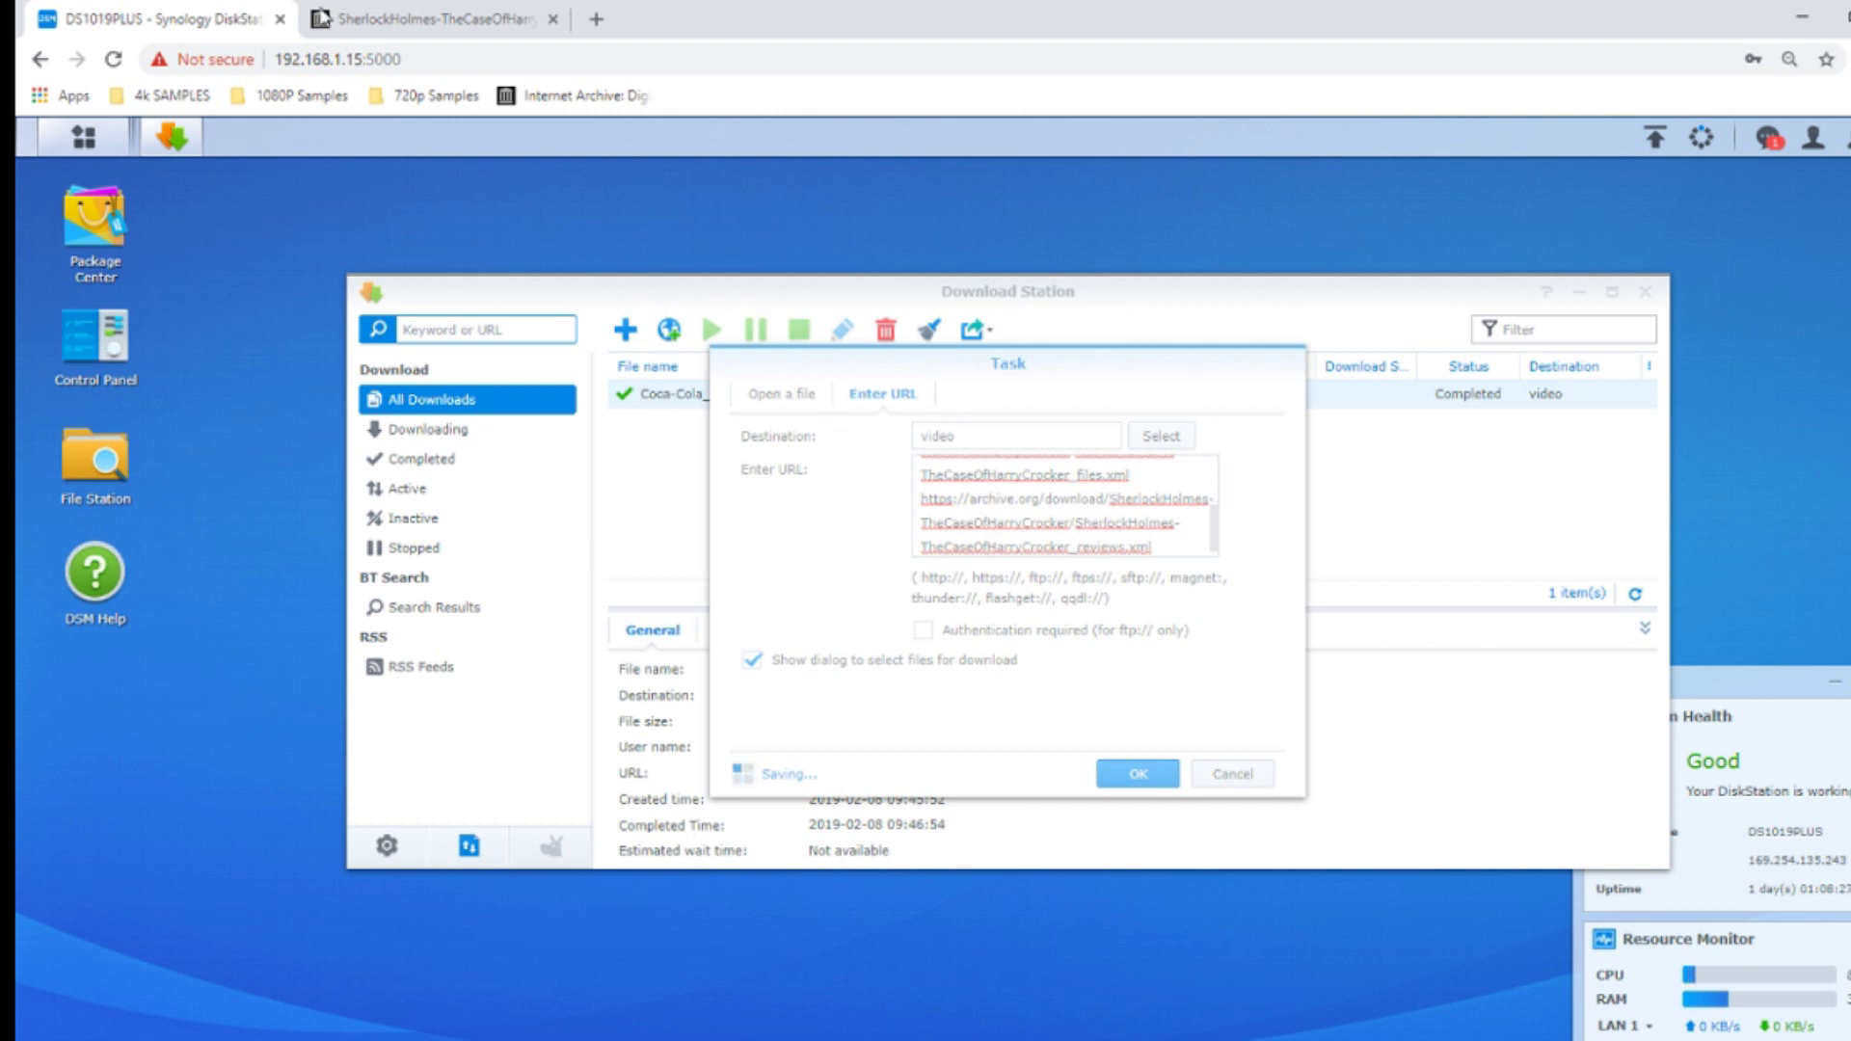
left_click(381, 17)
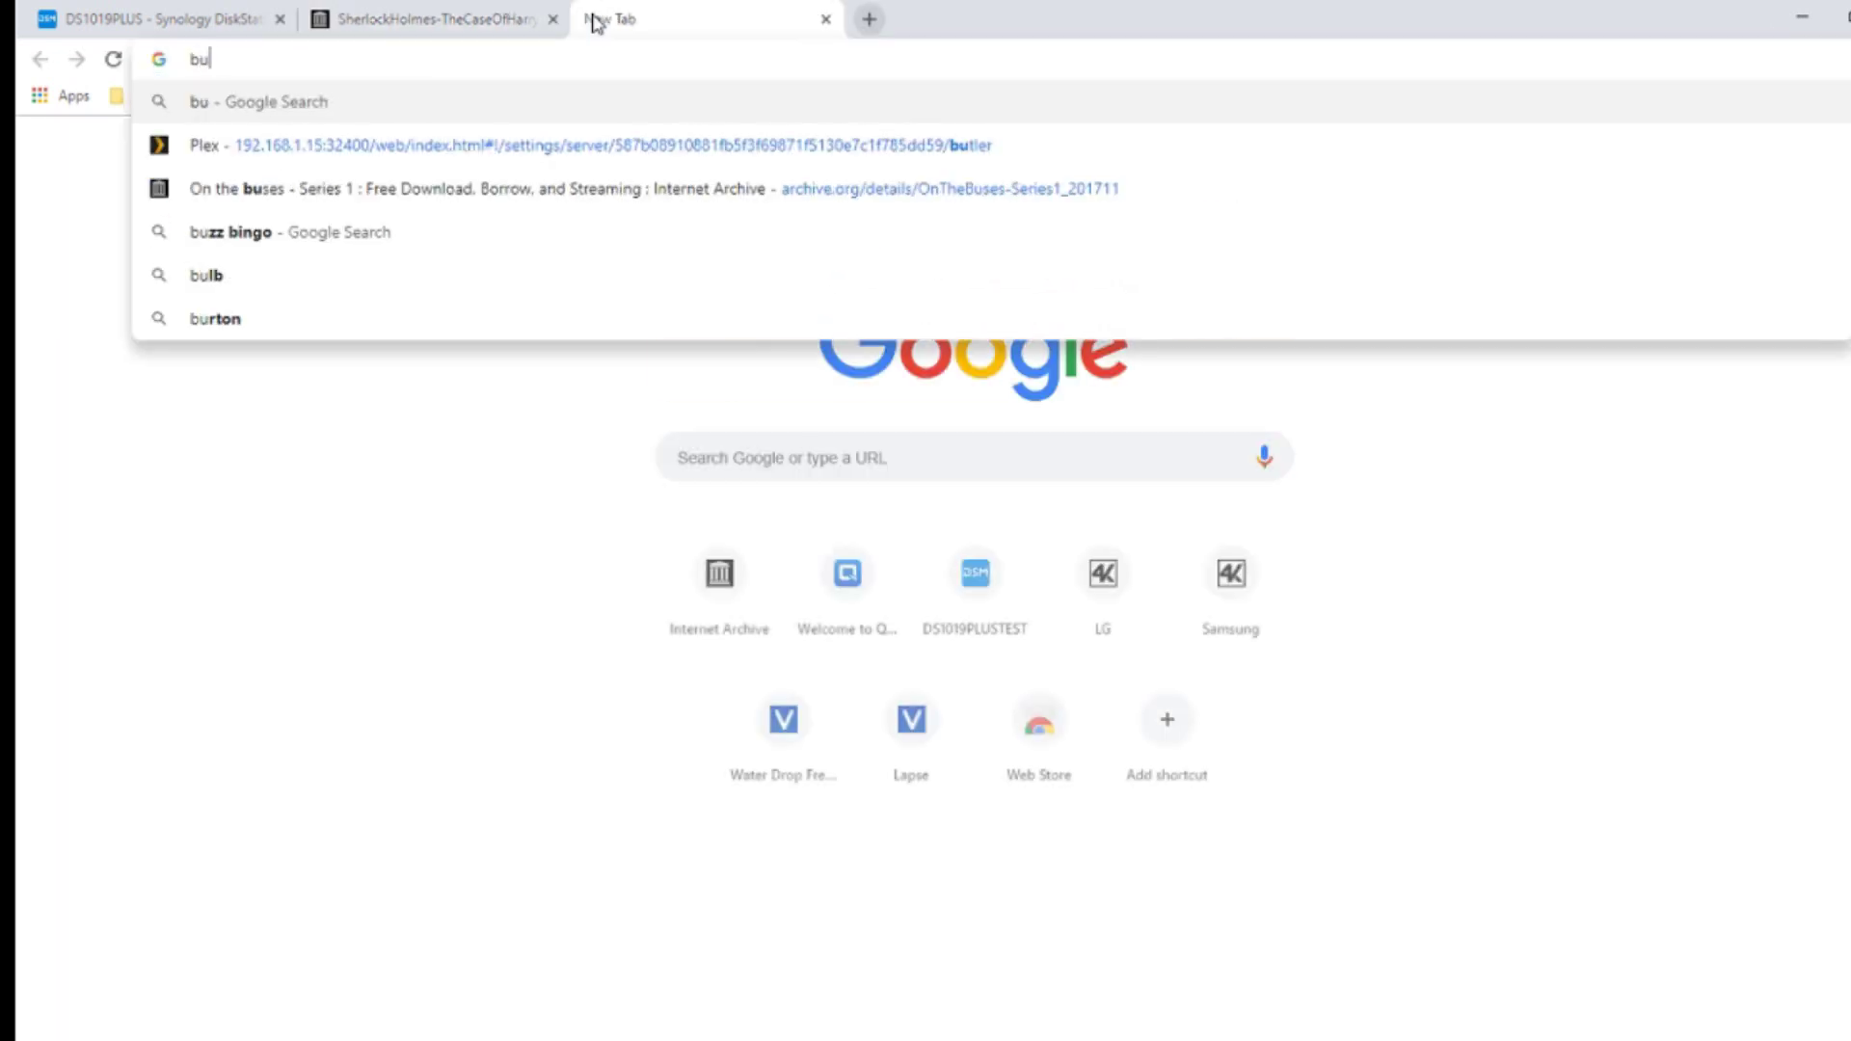
- Search 'bugle rss feed podcast' and open the RSS - The Bugle Podcast result in a new tab
type(" r")
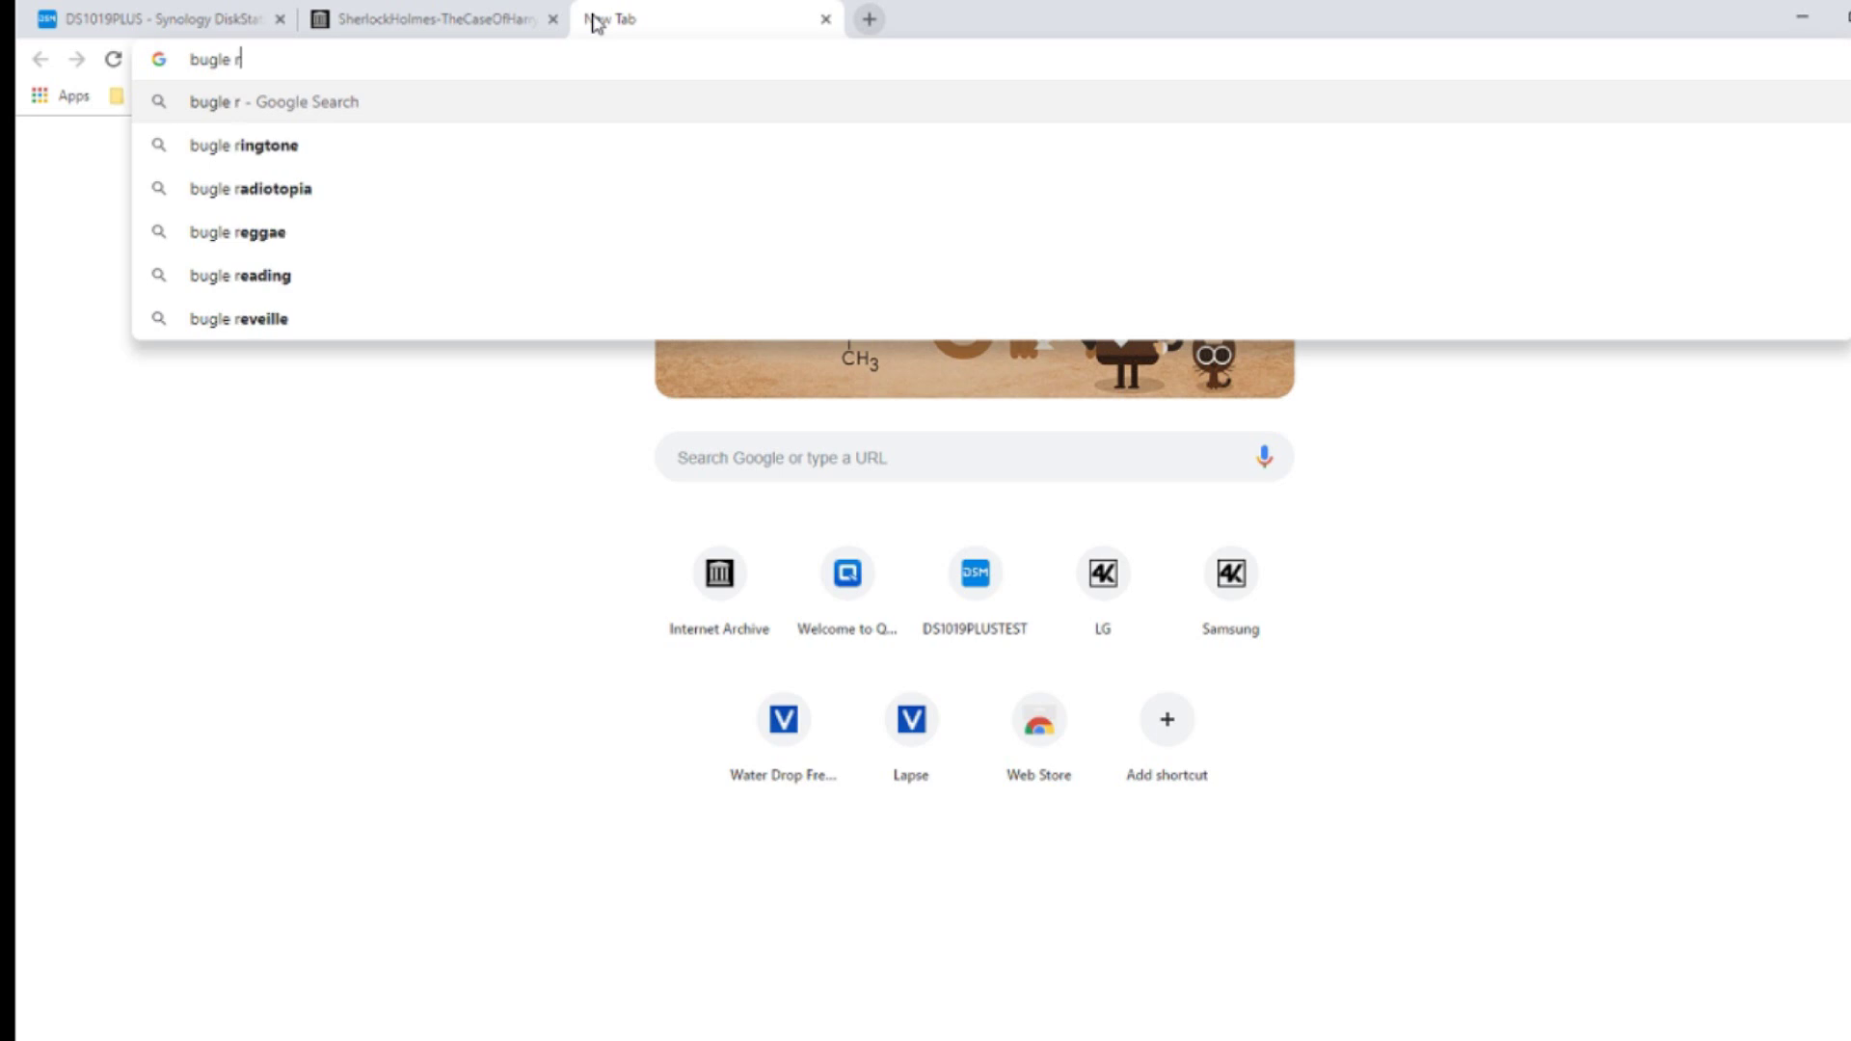
type("ss feed podcast")
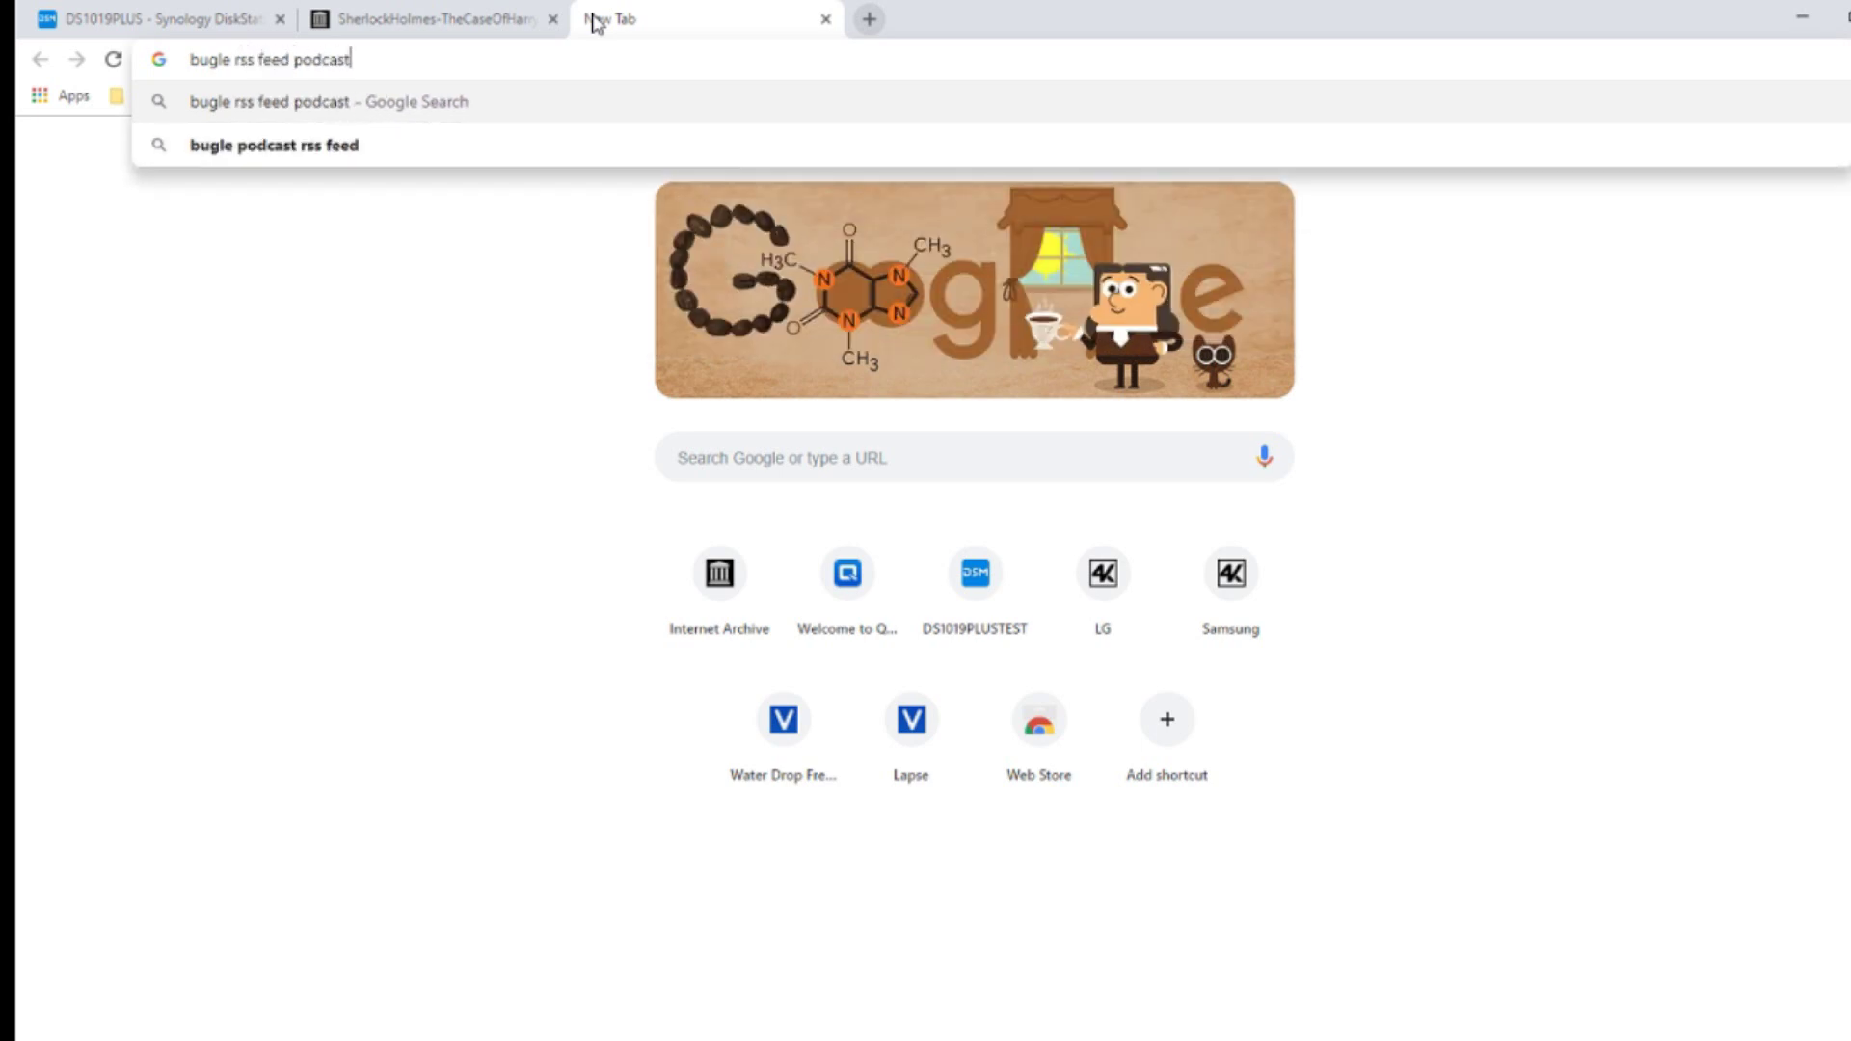
key("Return")
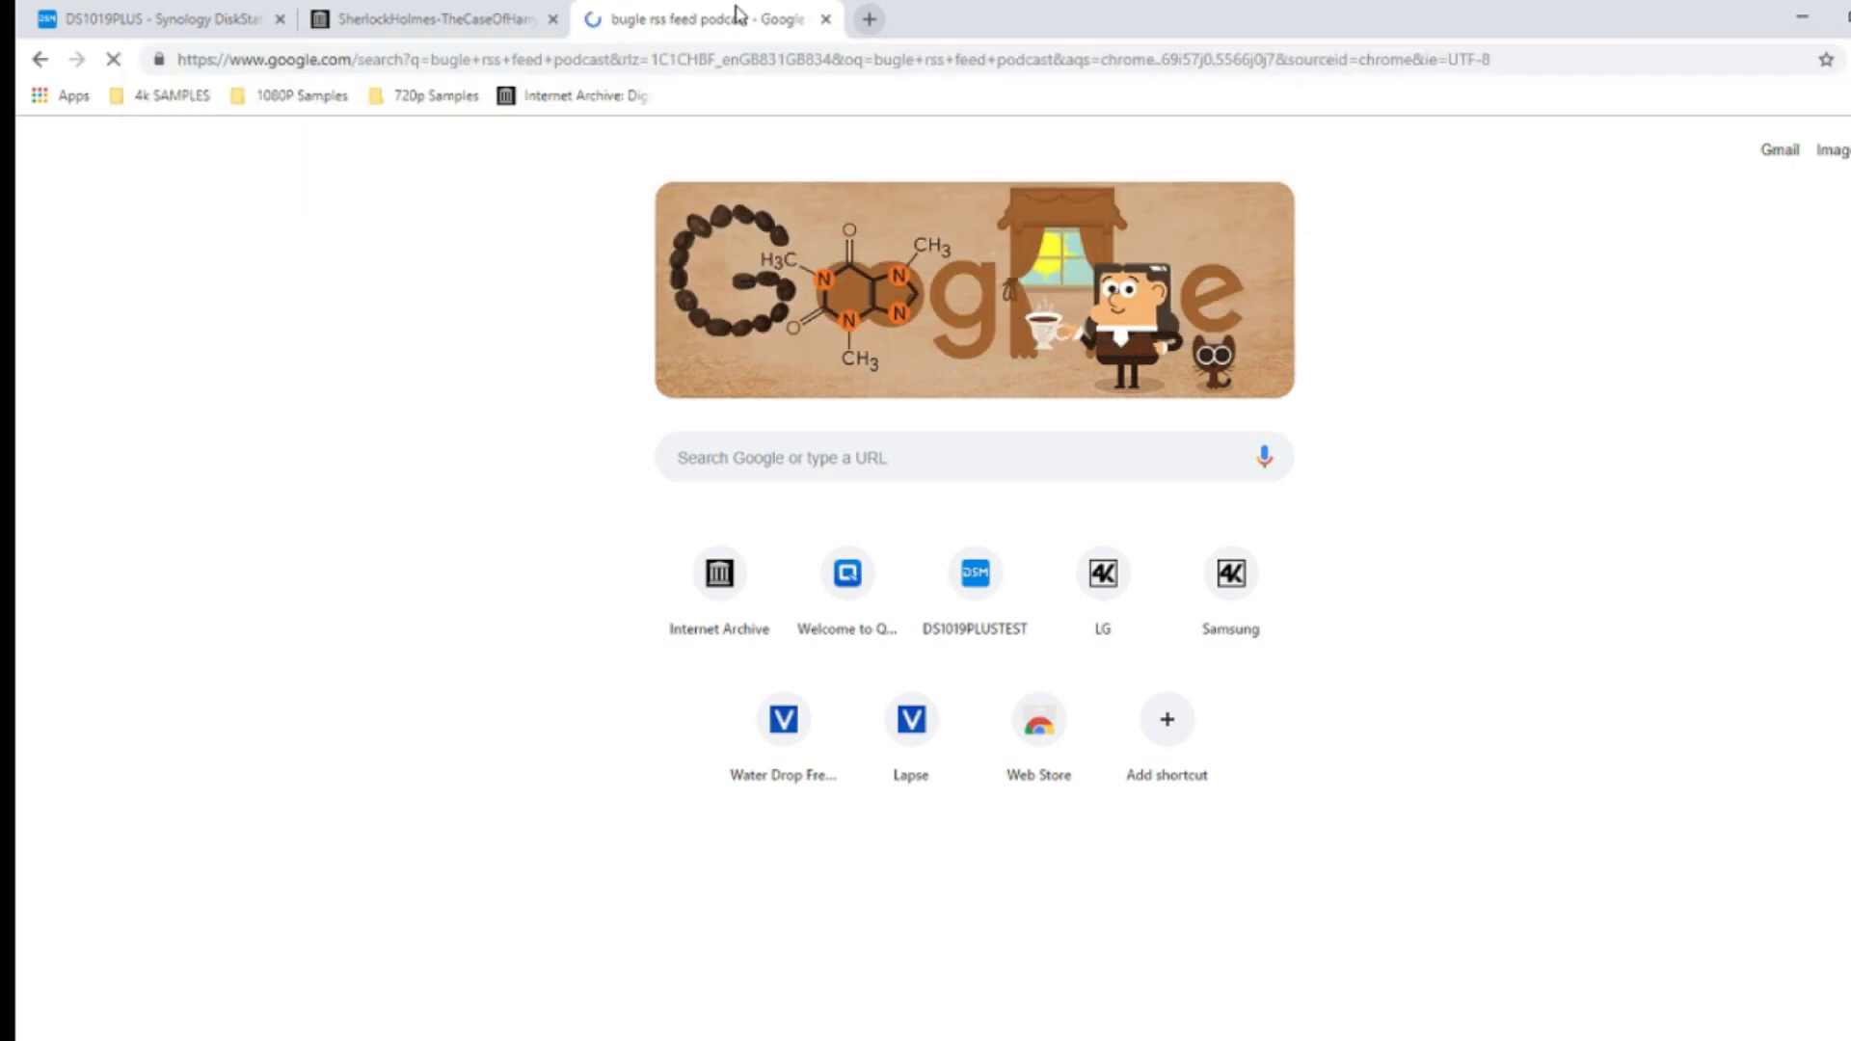
middle_click(328, 342)
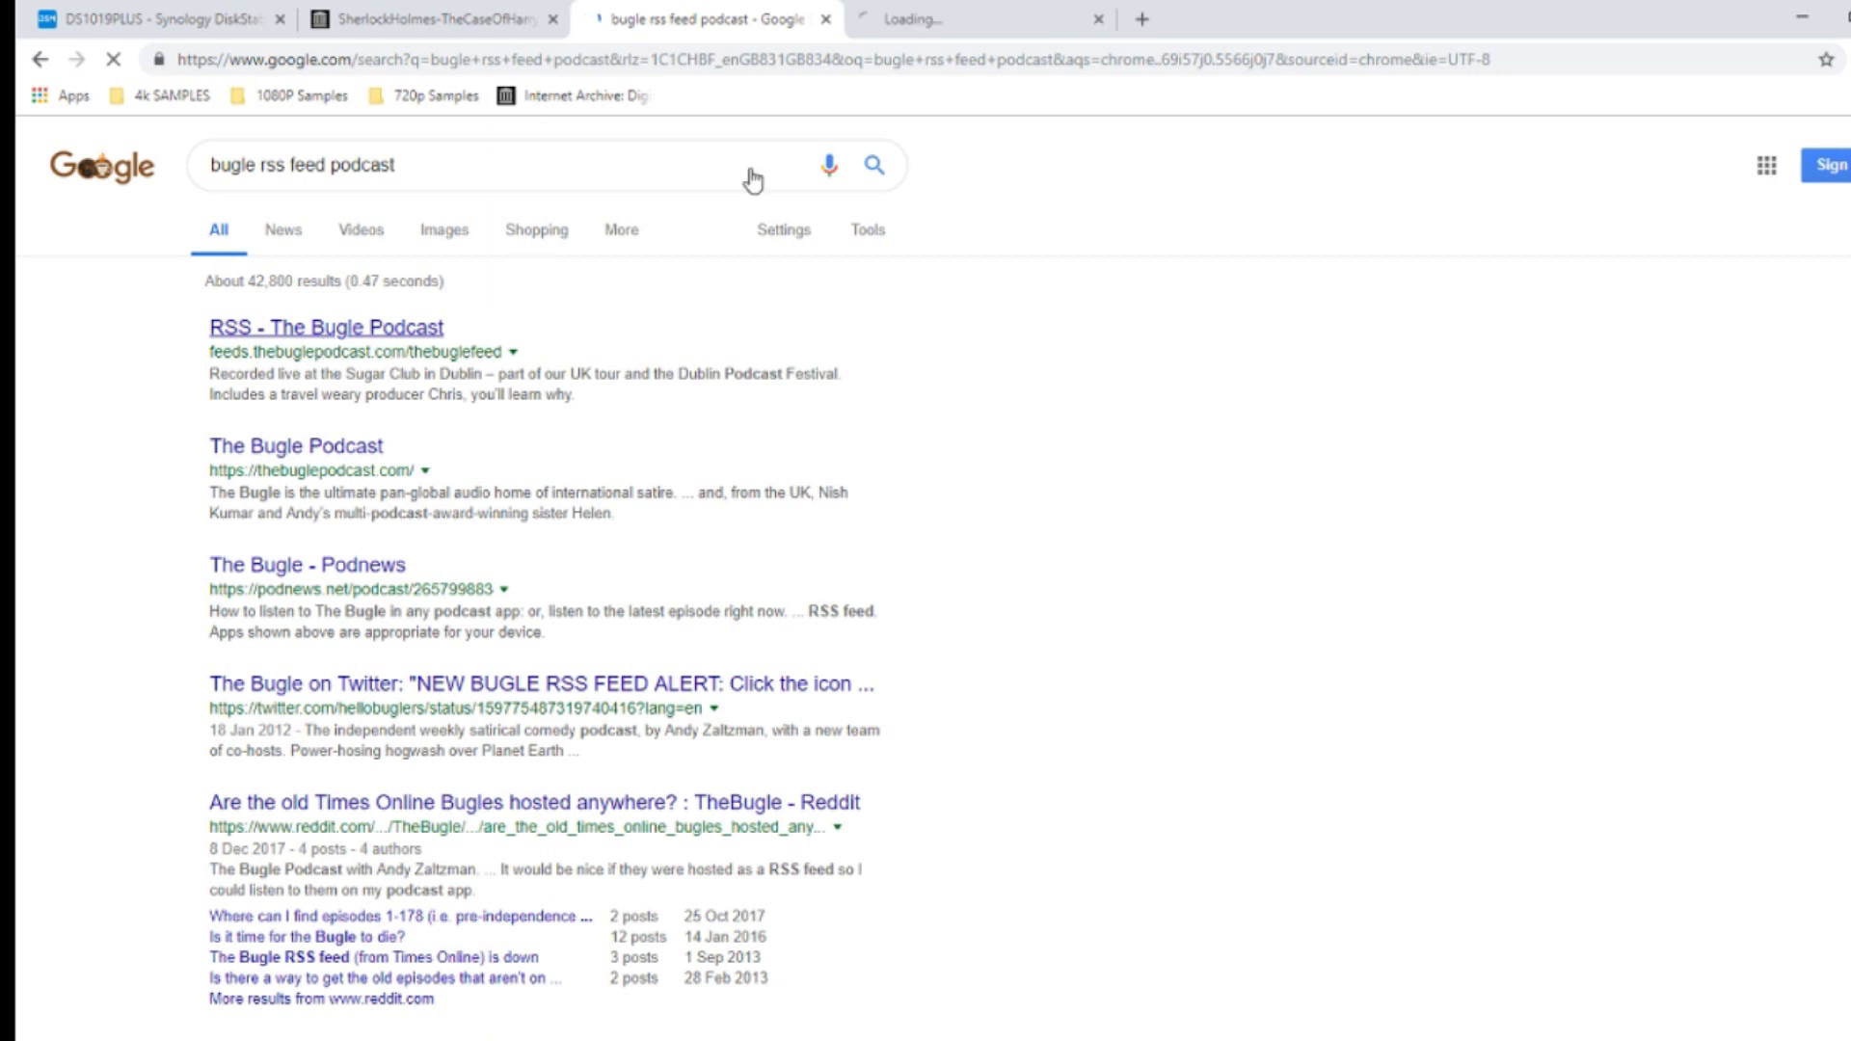
key("ctrl+Tab")
left_click(493, 8)
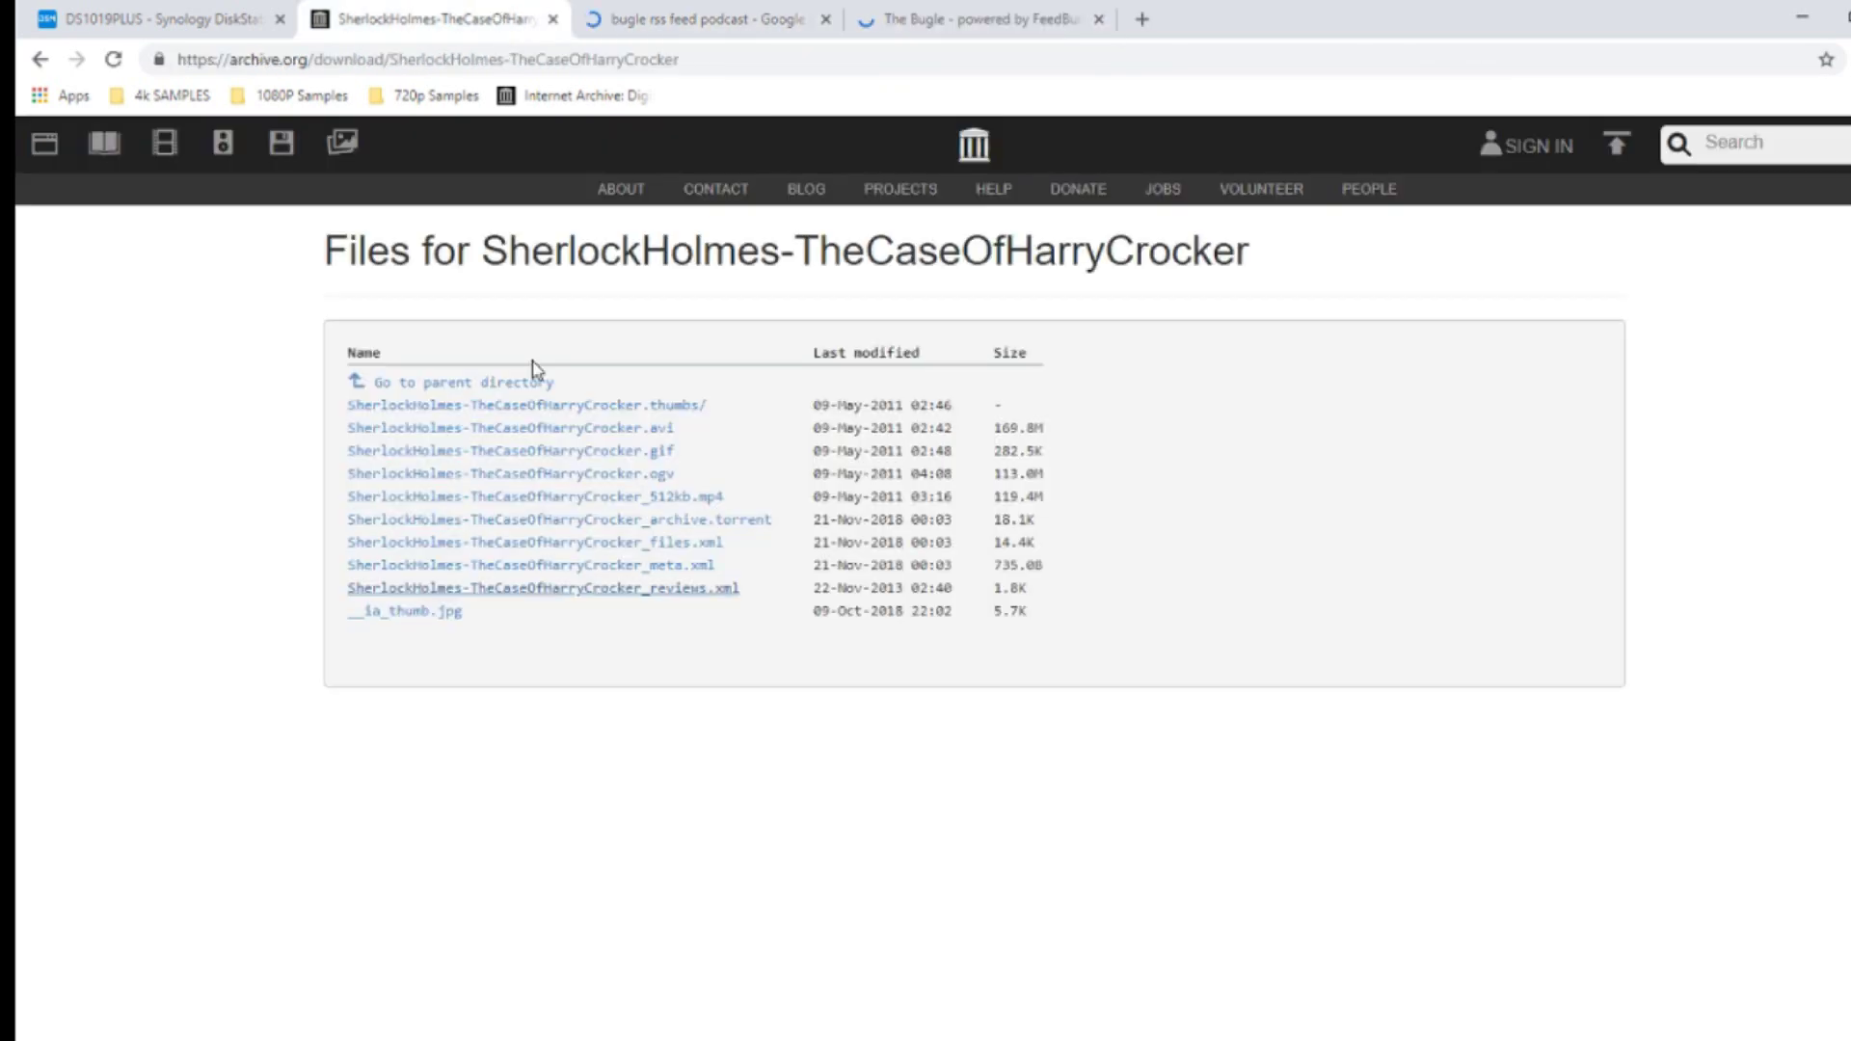
- Go to The Bugle's FeedBurner page and copy its full feed address
left_click(132, 12)
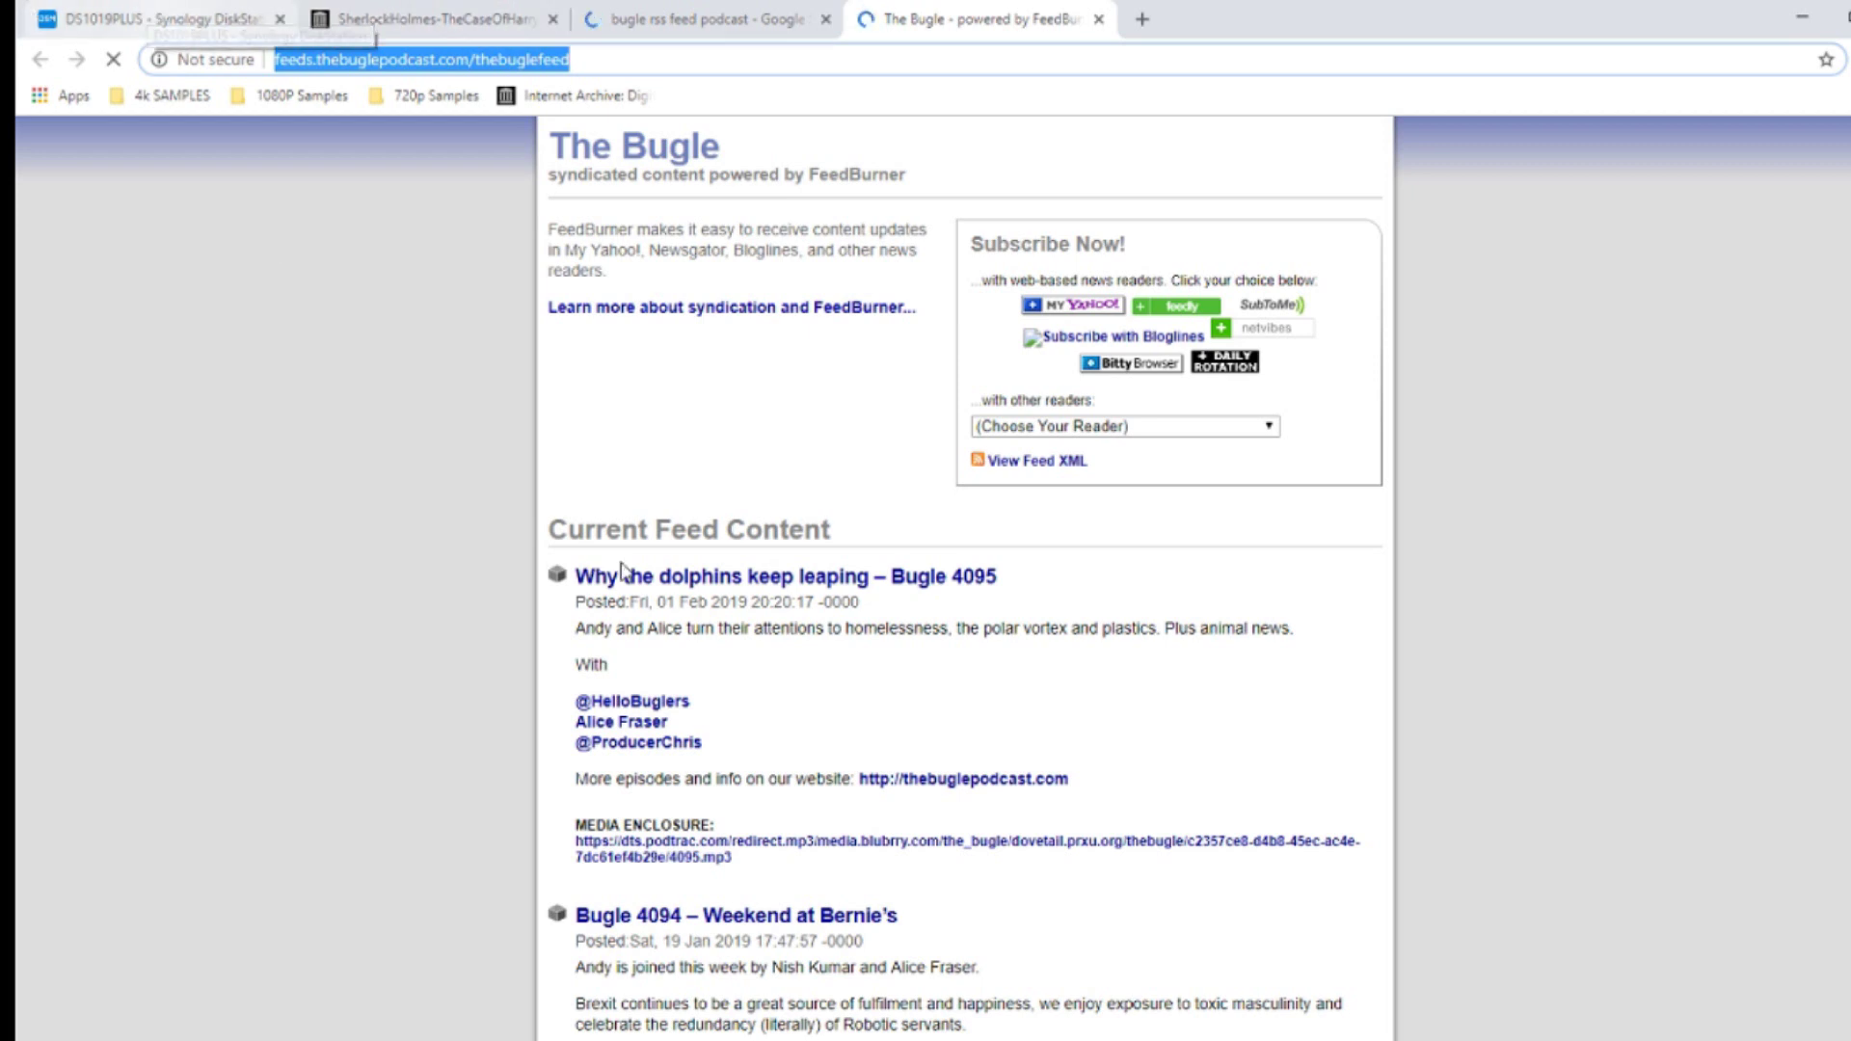
scroll(867, 627, "down", 3)
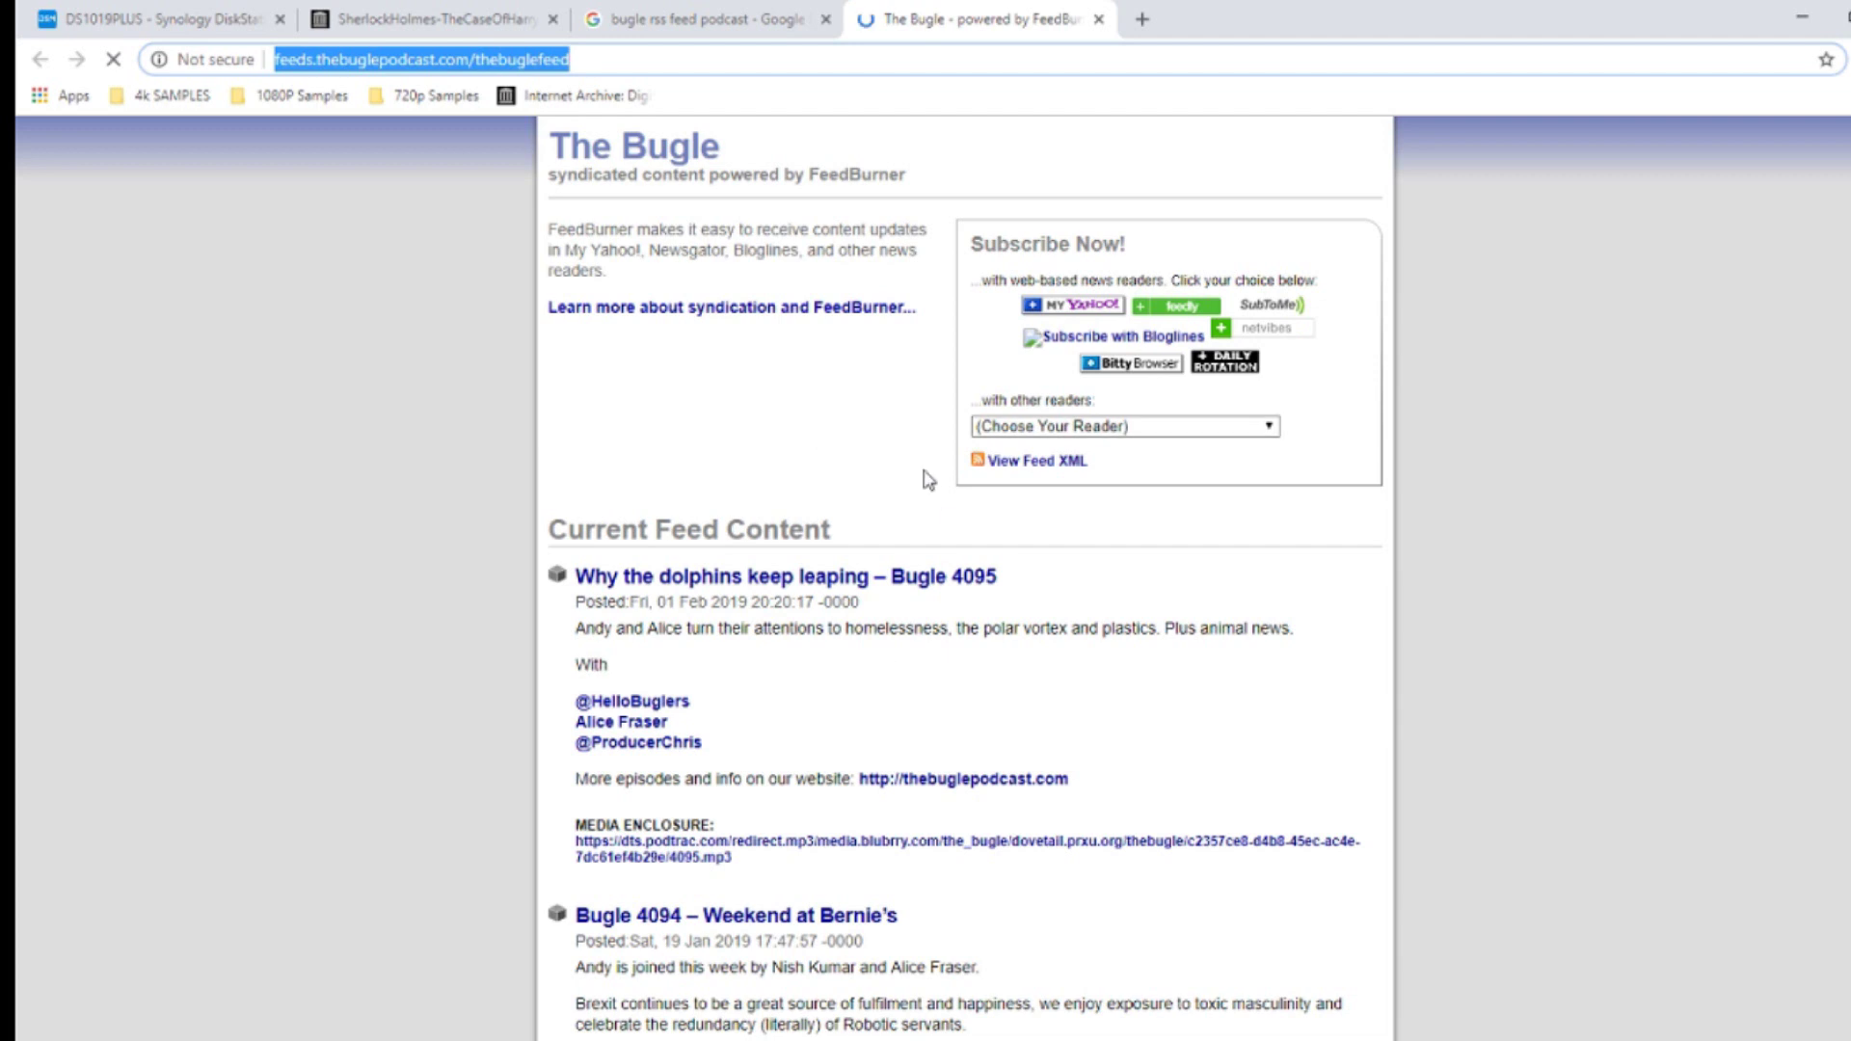
left_click(1003, 59)
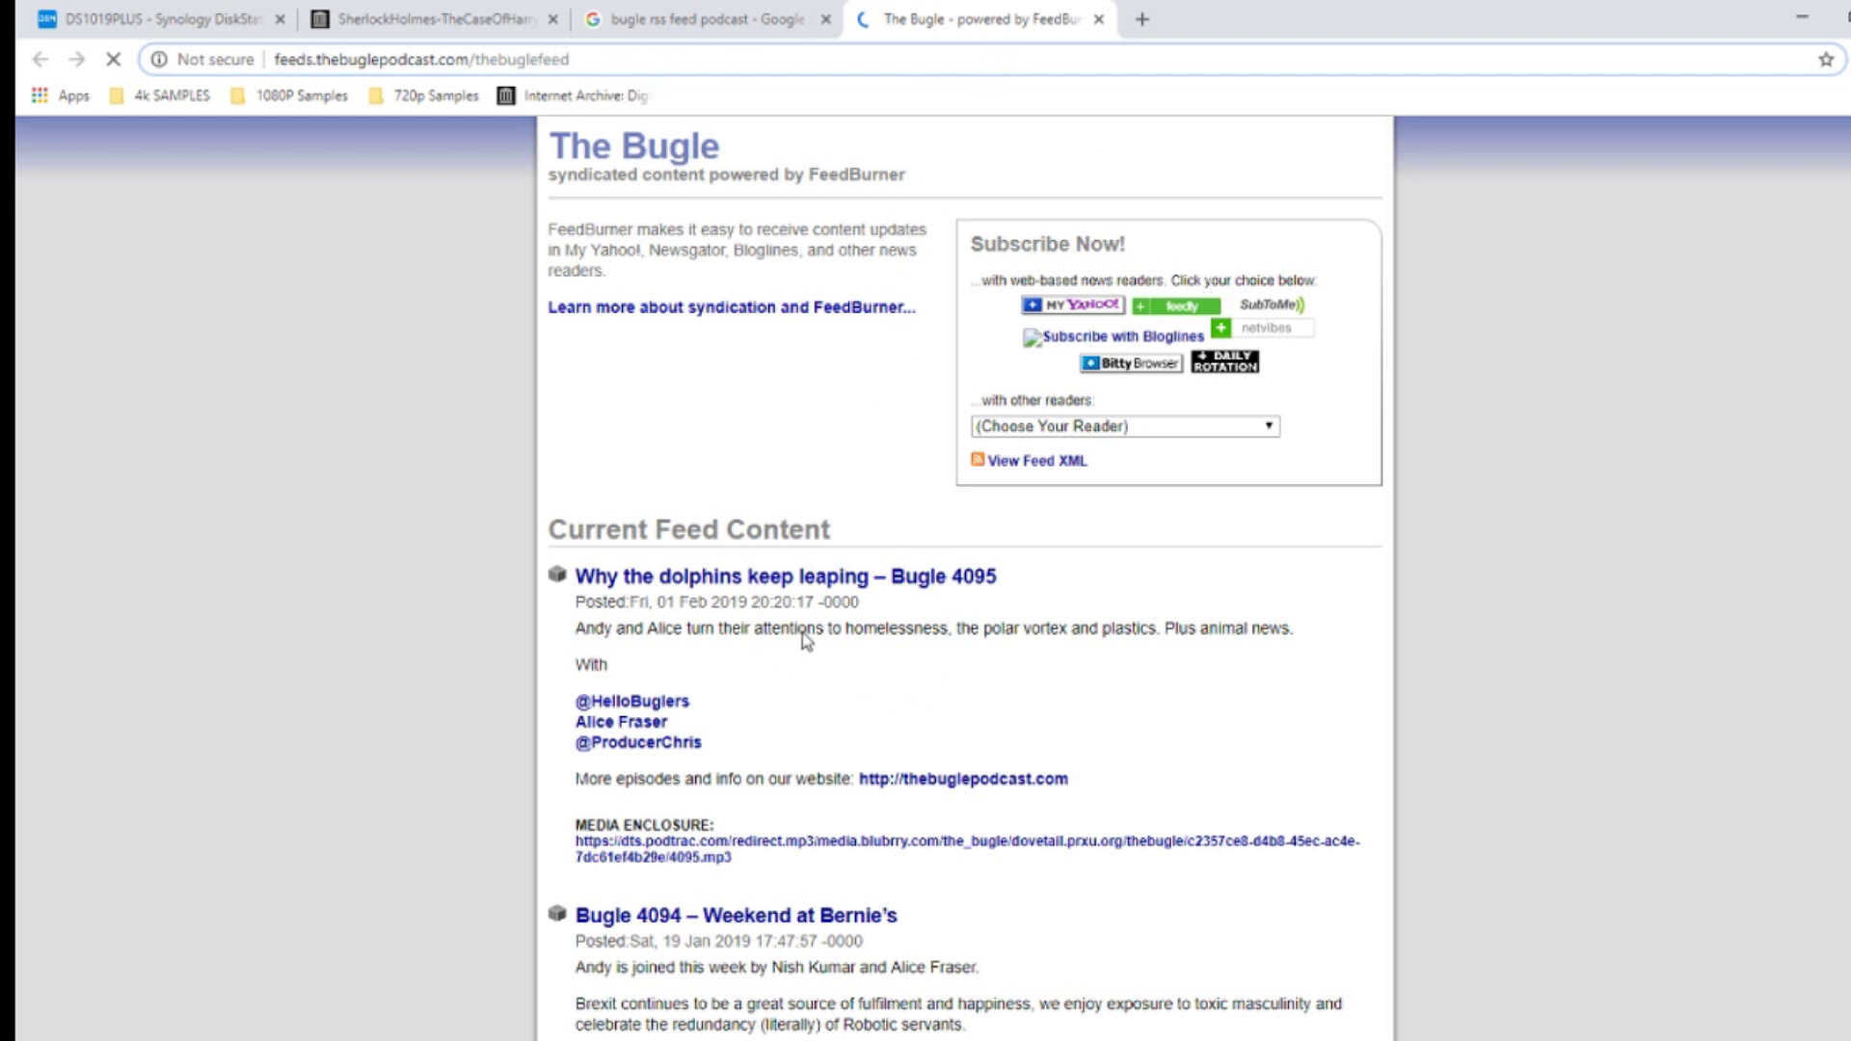
left_click(261, 55)
key("ctrl+c")
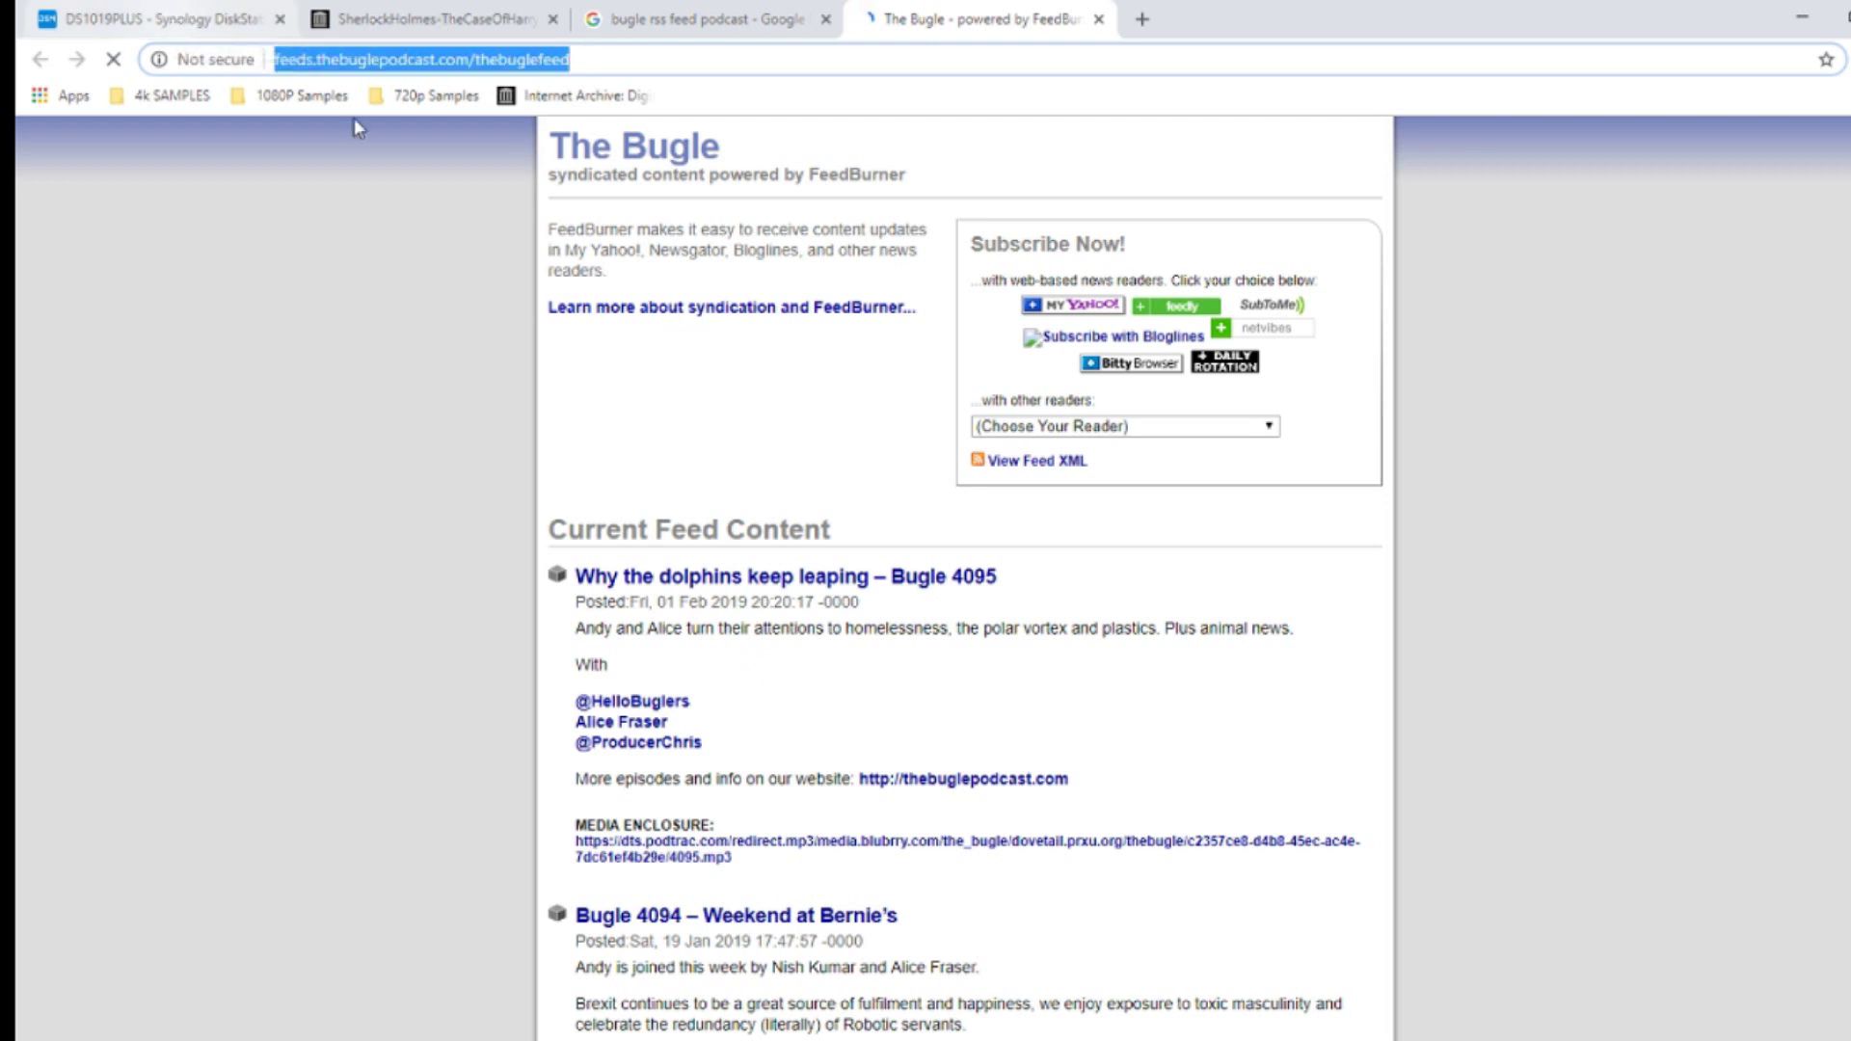
key("ctrl+1")
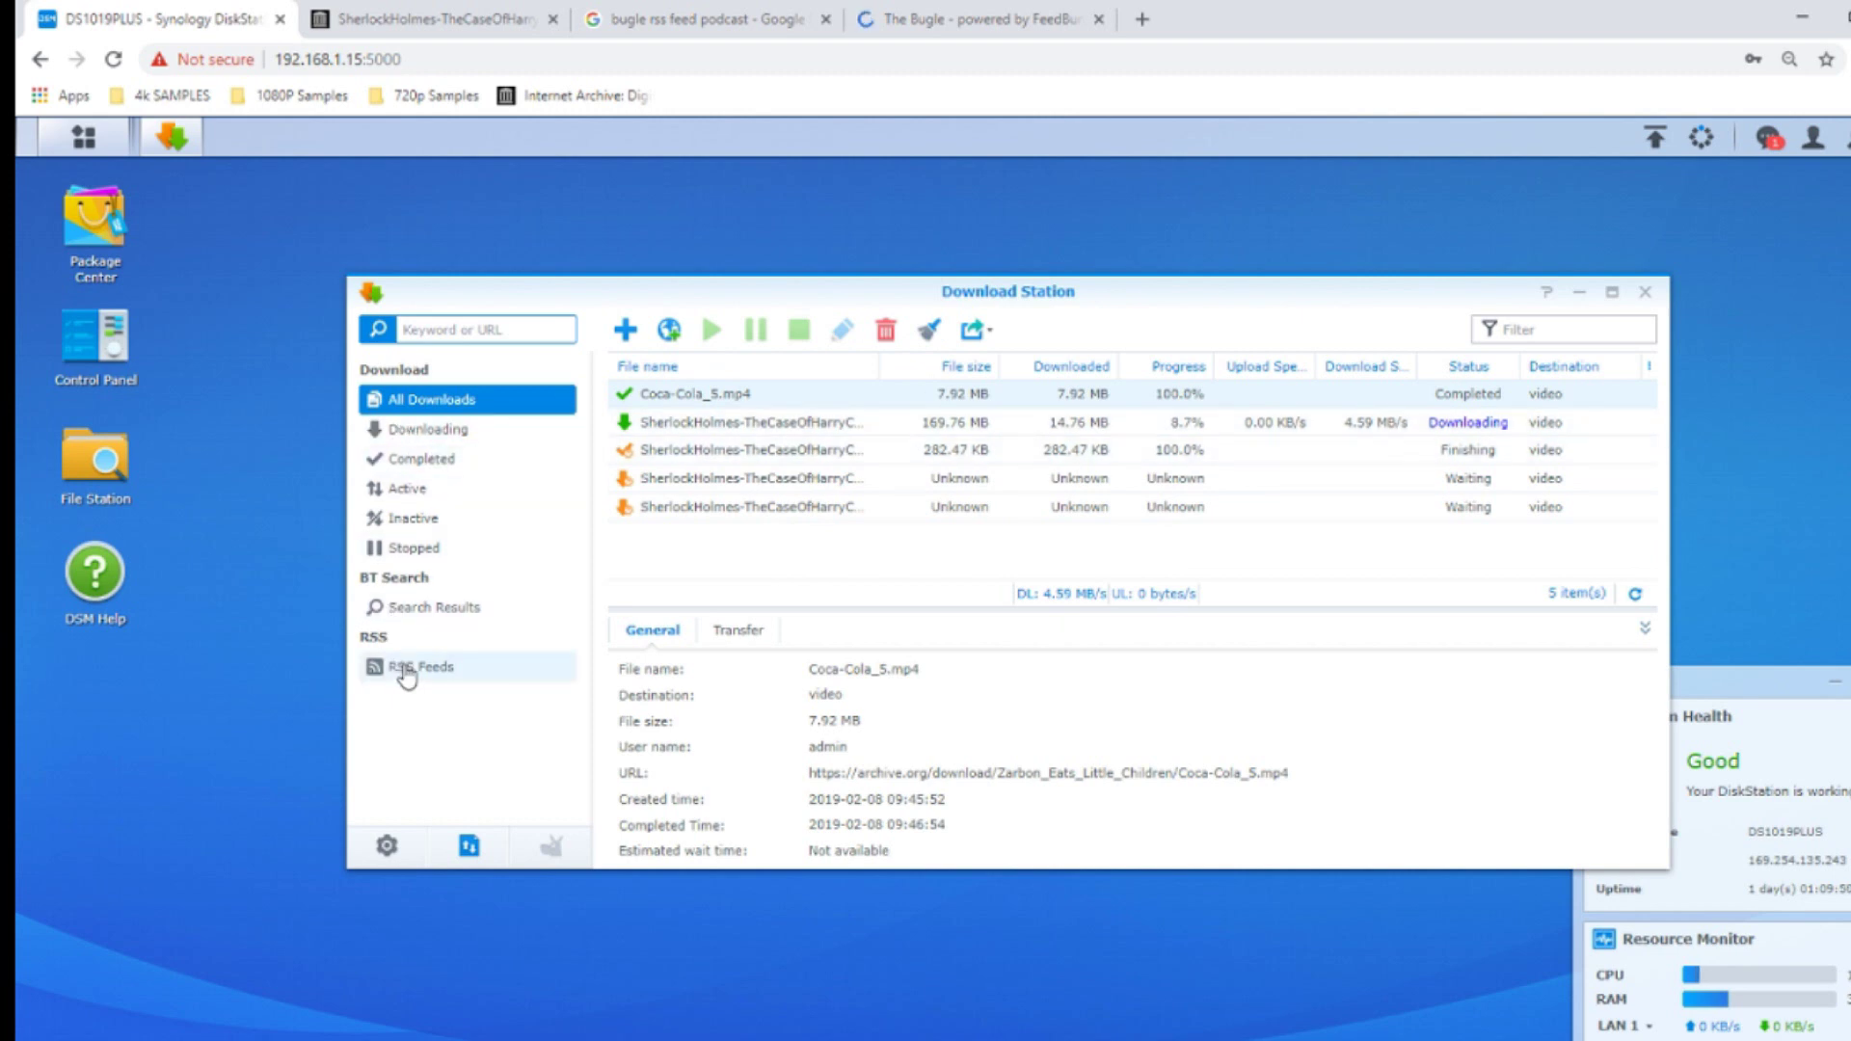
- Add the pasted Bugle feed URL as a new RSS feed, then enlarge the Download Station window
left_click(439, 674)
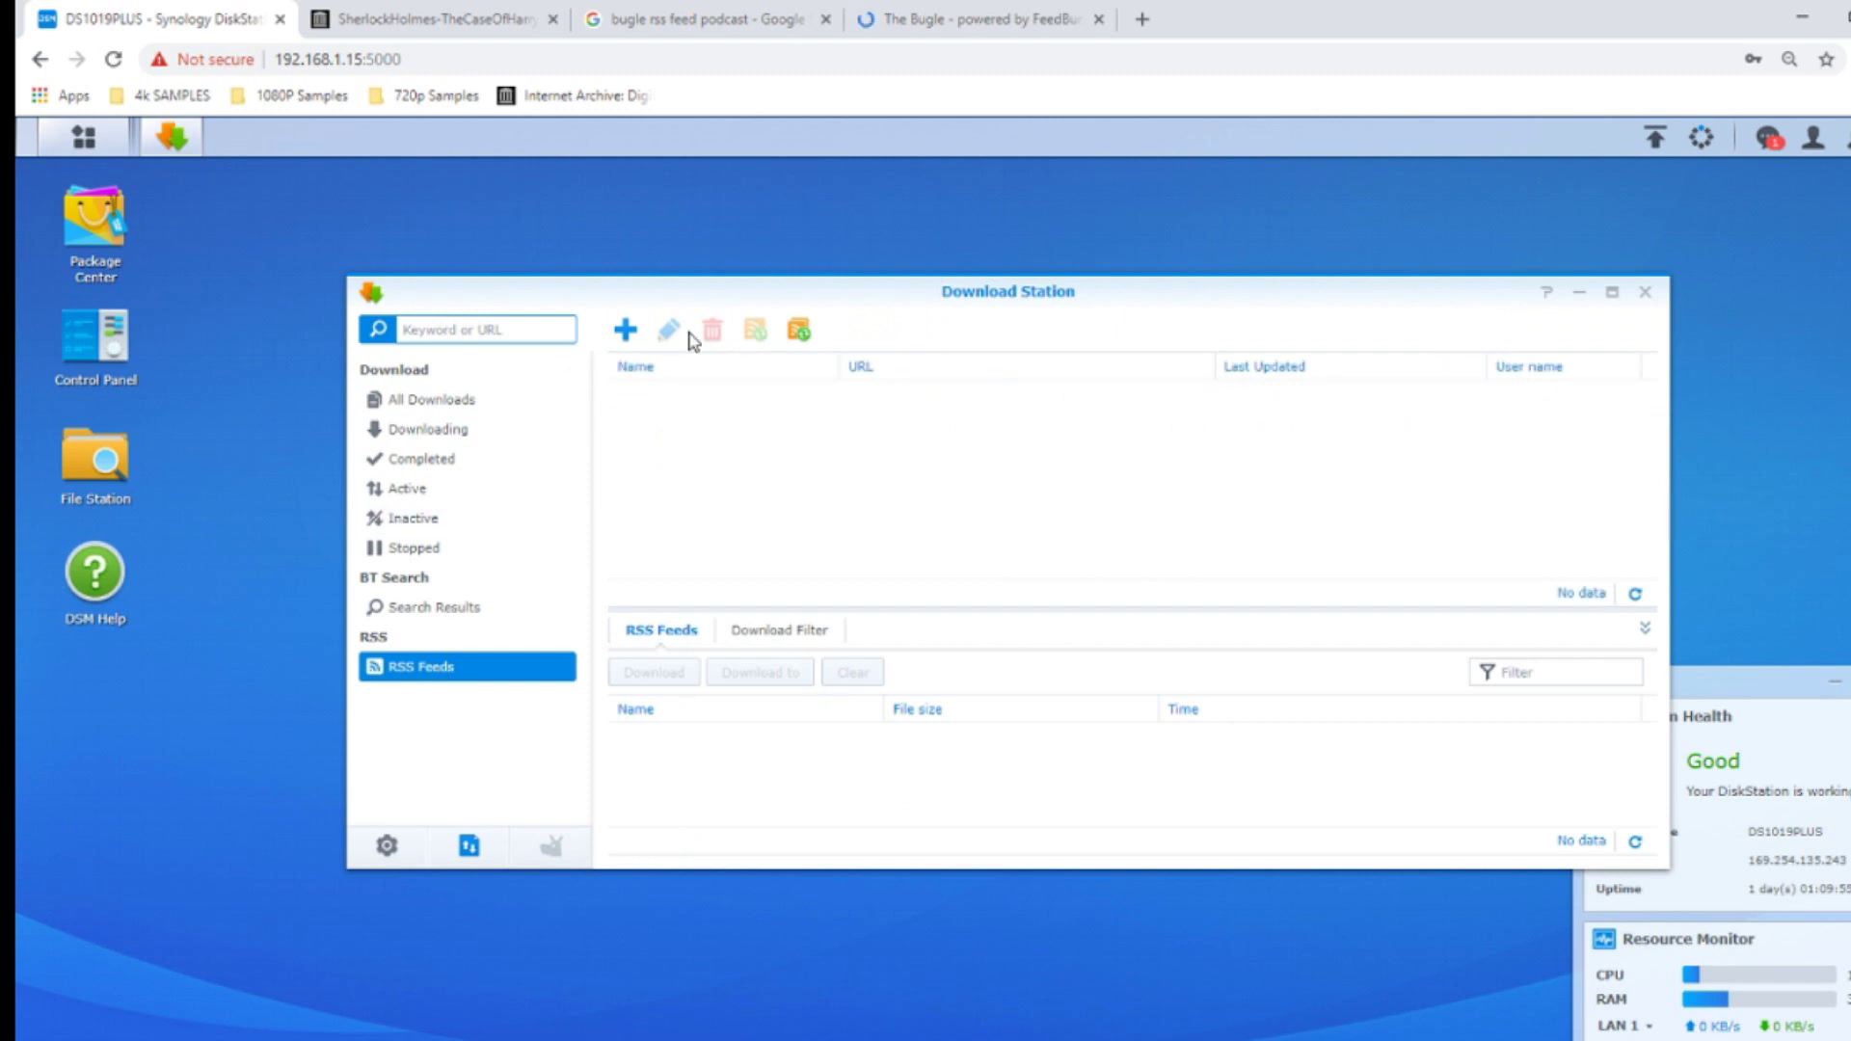
left_click(621, 331)
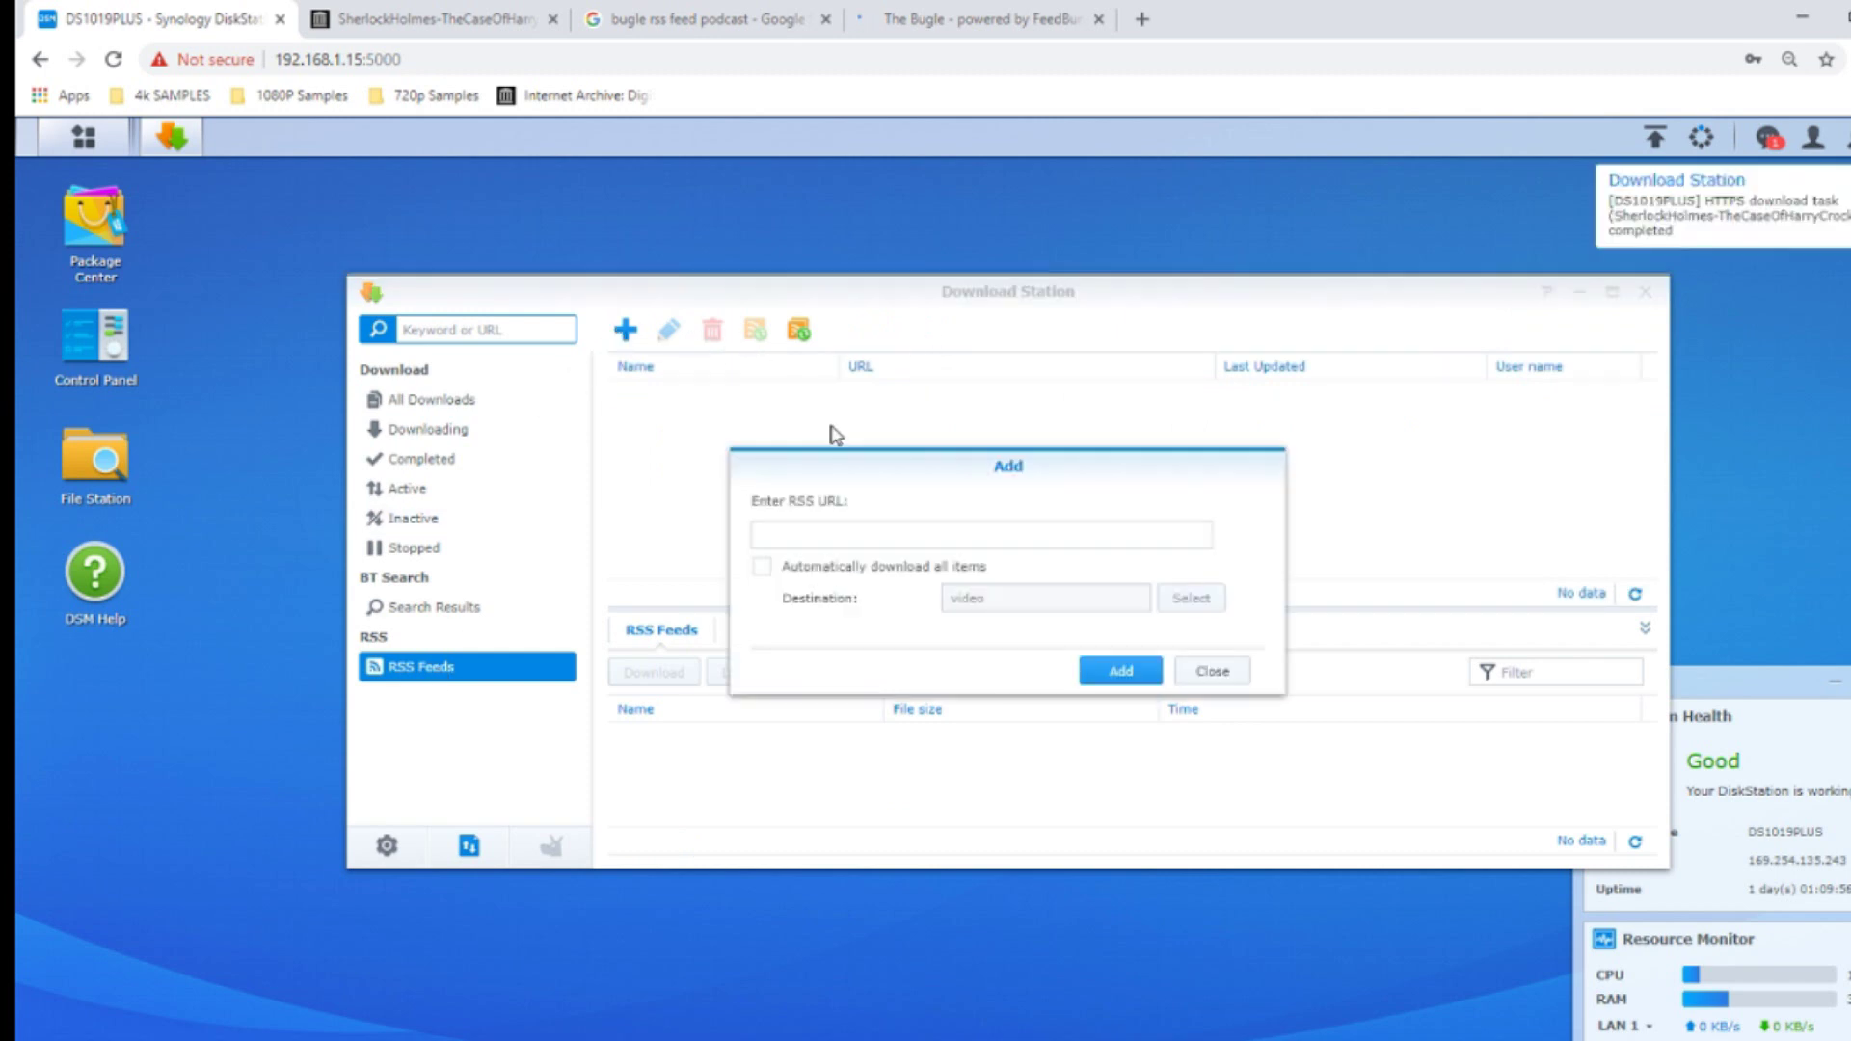
left_click(821, 533)
key("ctrl+v")
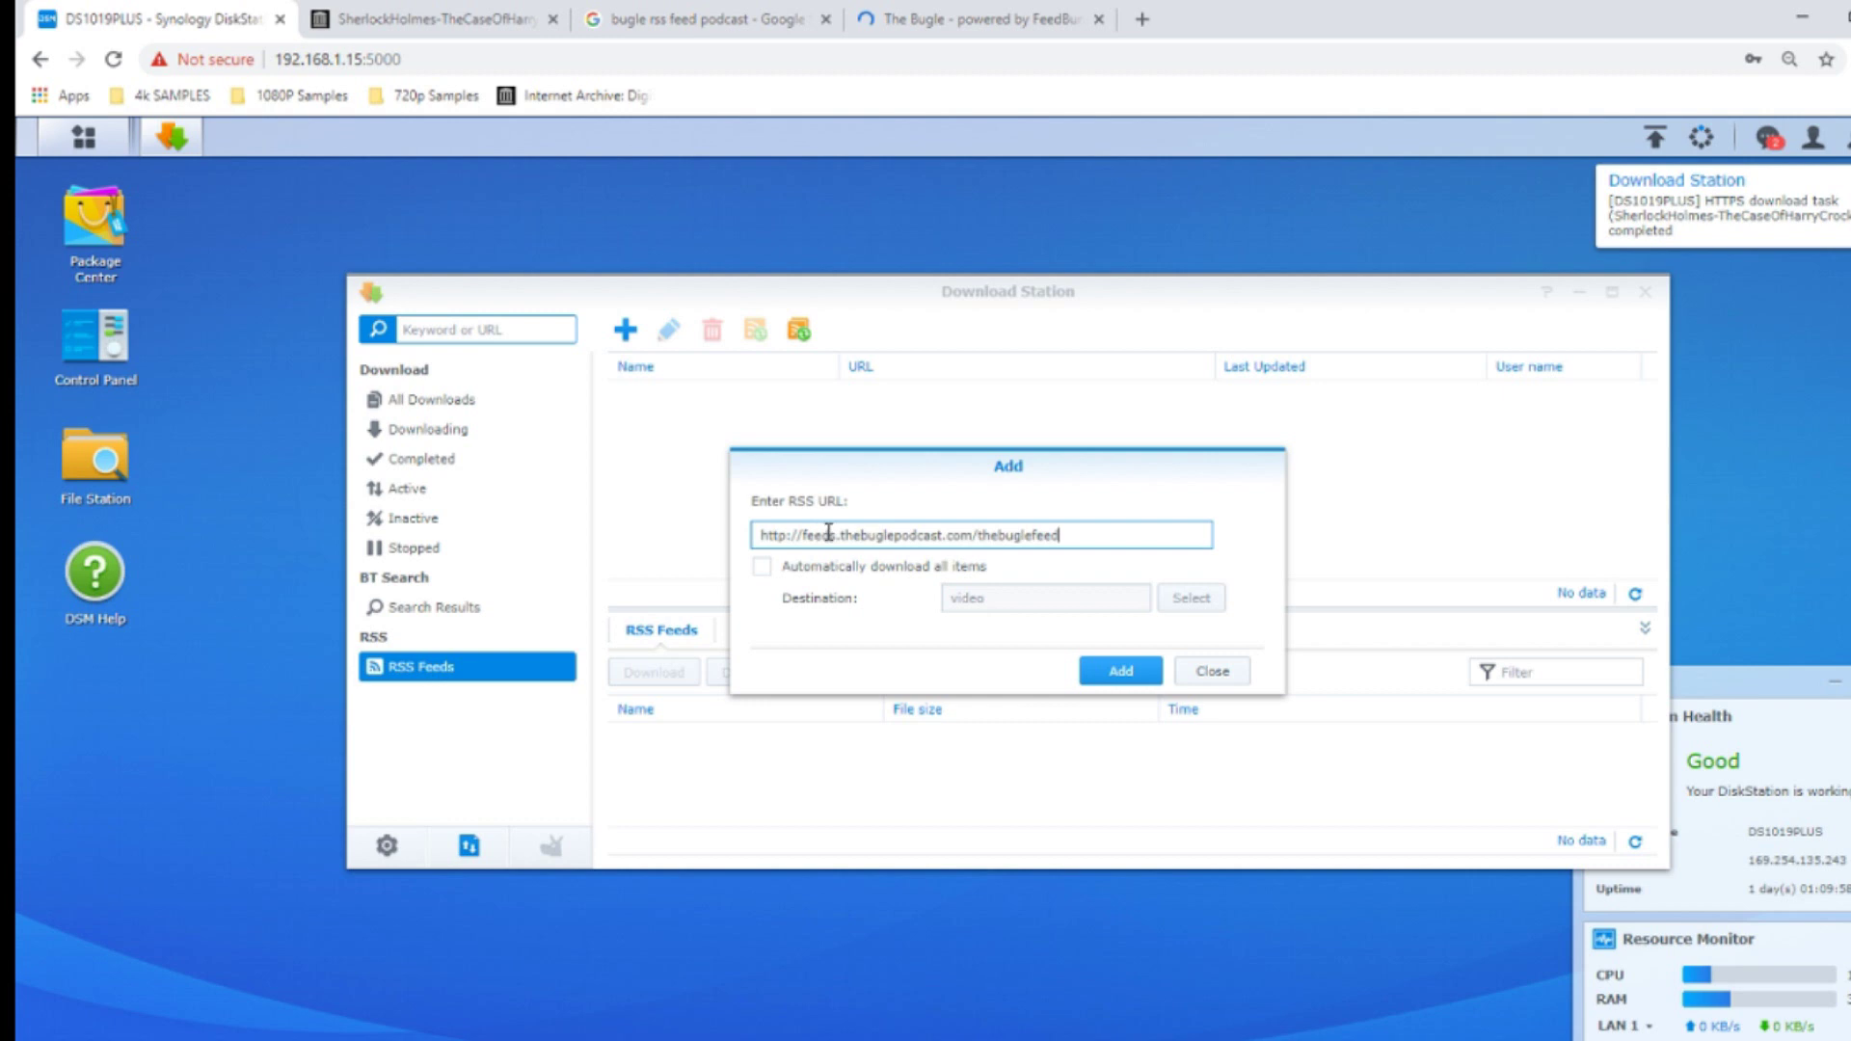
left_click(1109, 672)
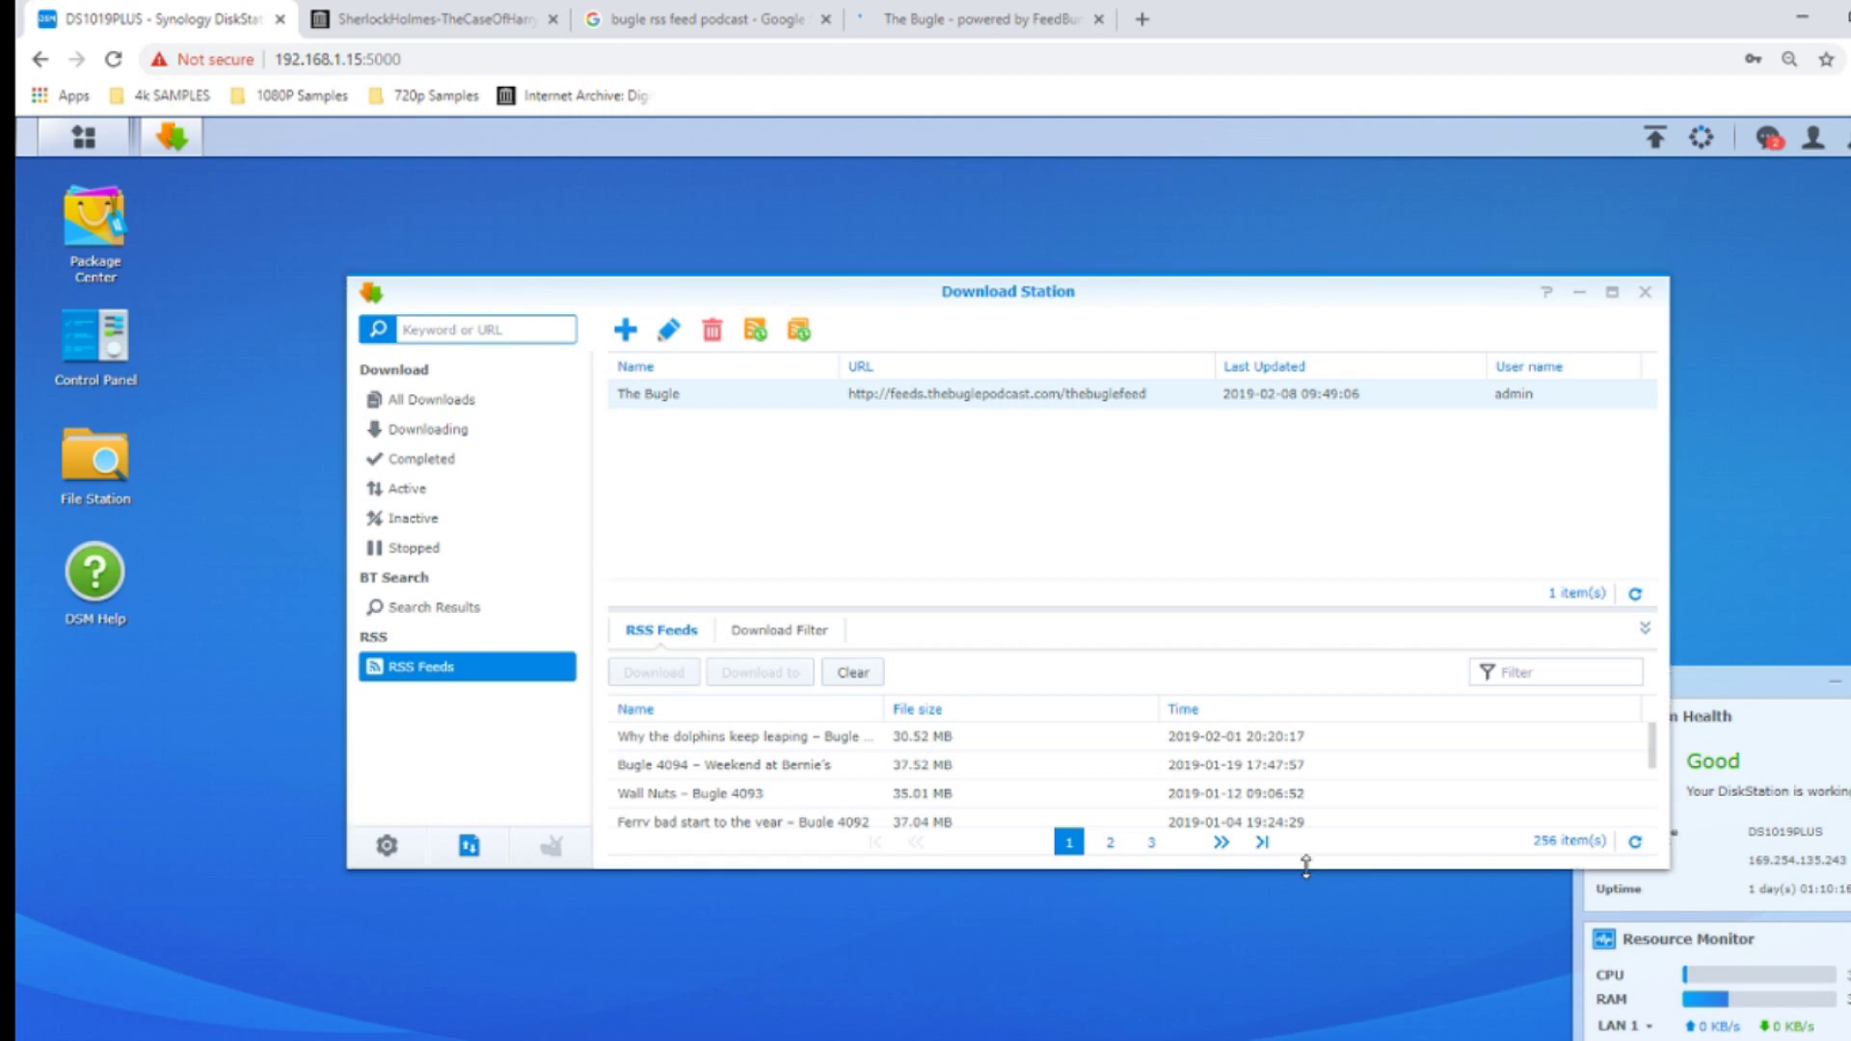
left_click_drag(1304, 869, 1304, 1040)
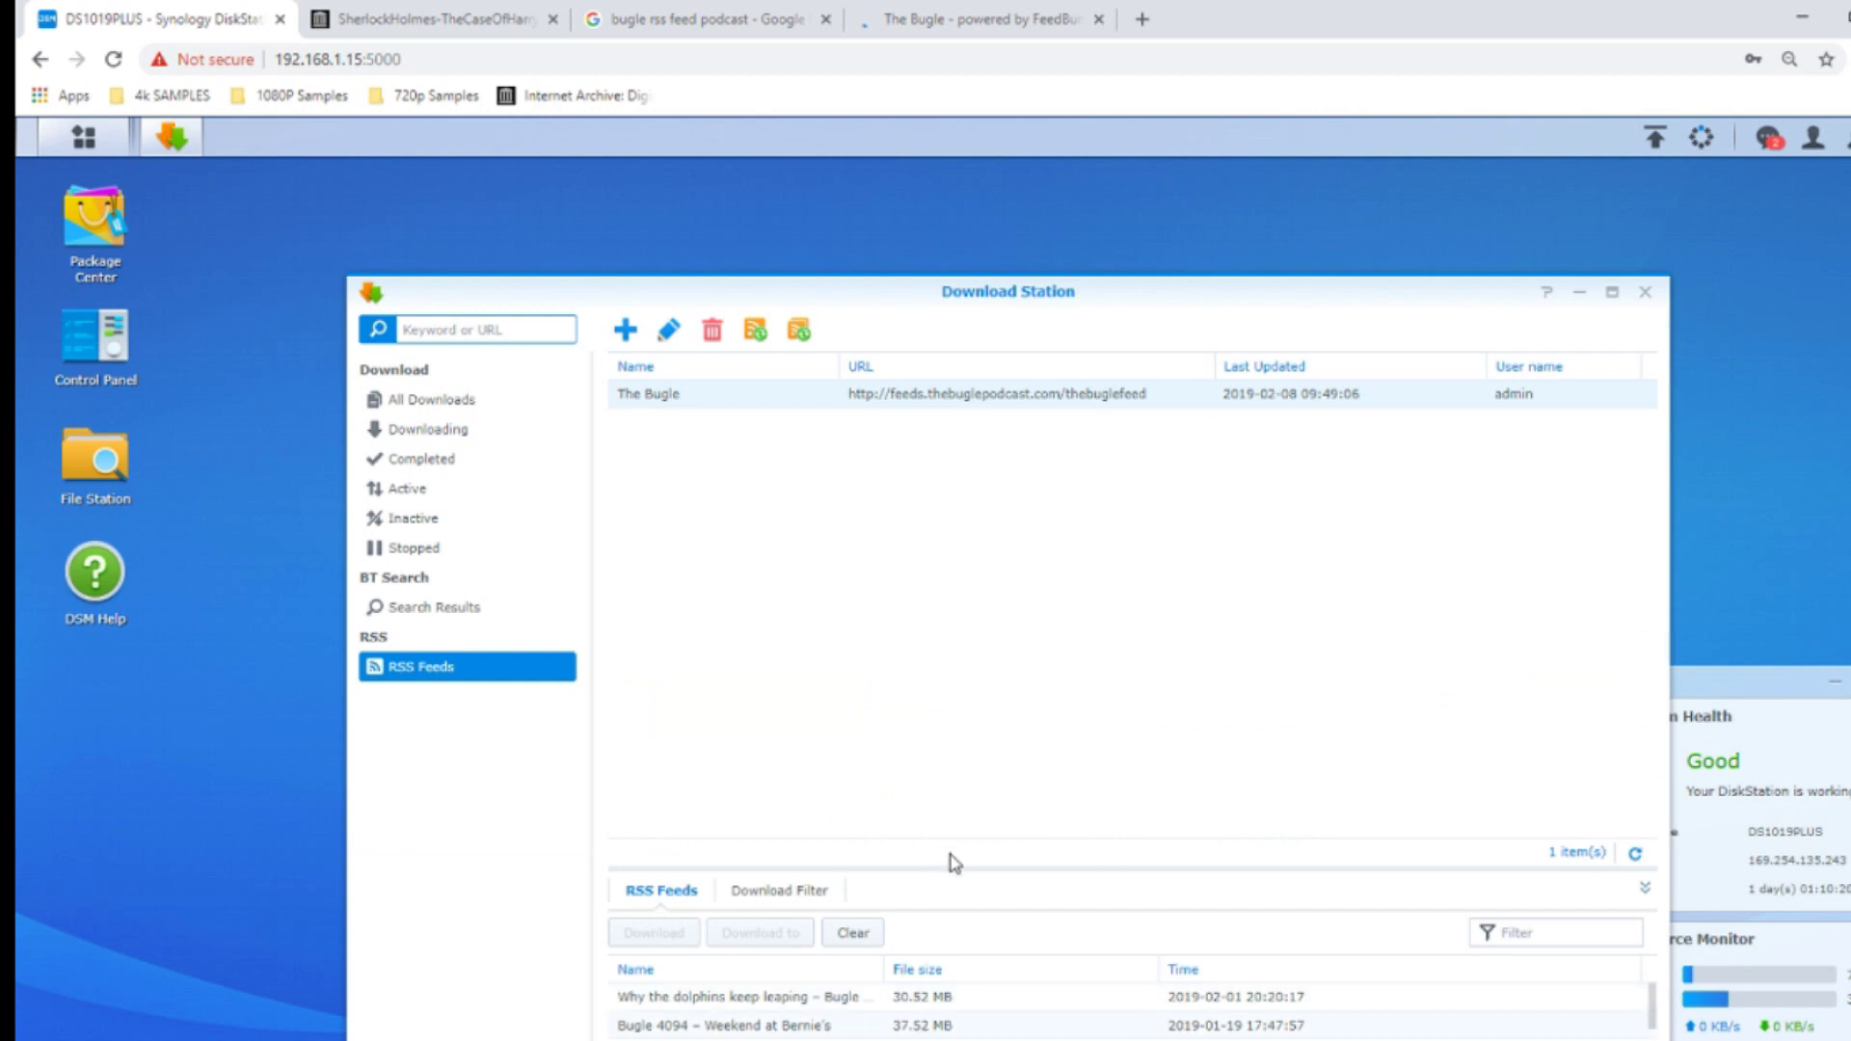
- Enlarge the episode list, select 'Wall Nuts – Bugle 4093', check the Download Filter, then show all downloads
left_click_drag(947, 869, 958, 560)
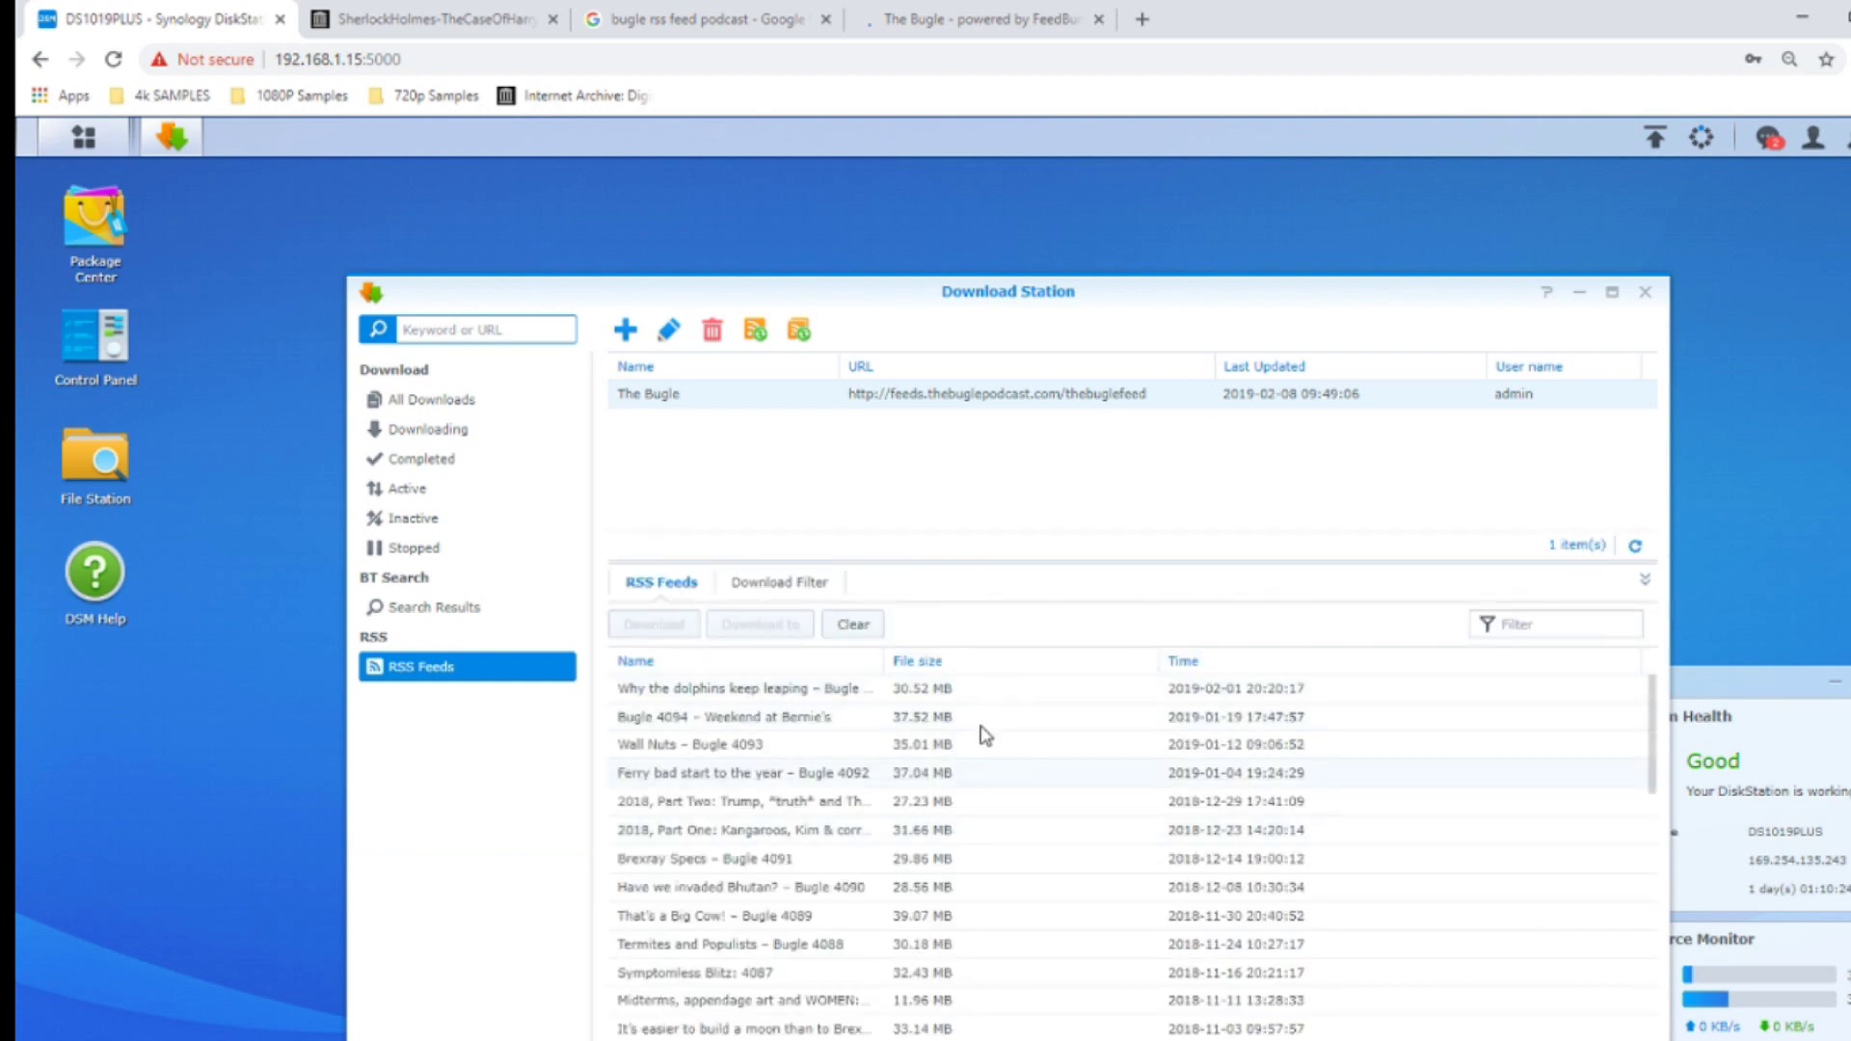
left_click(964, 749)
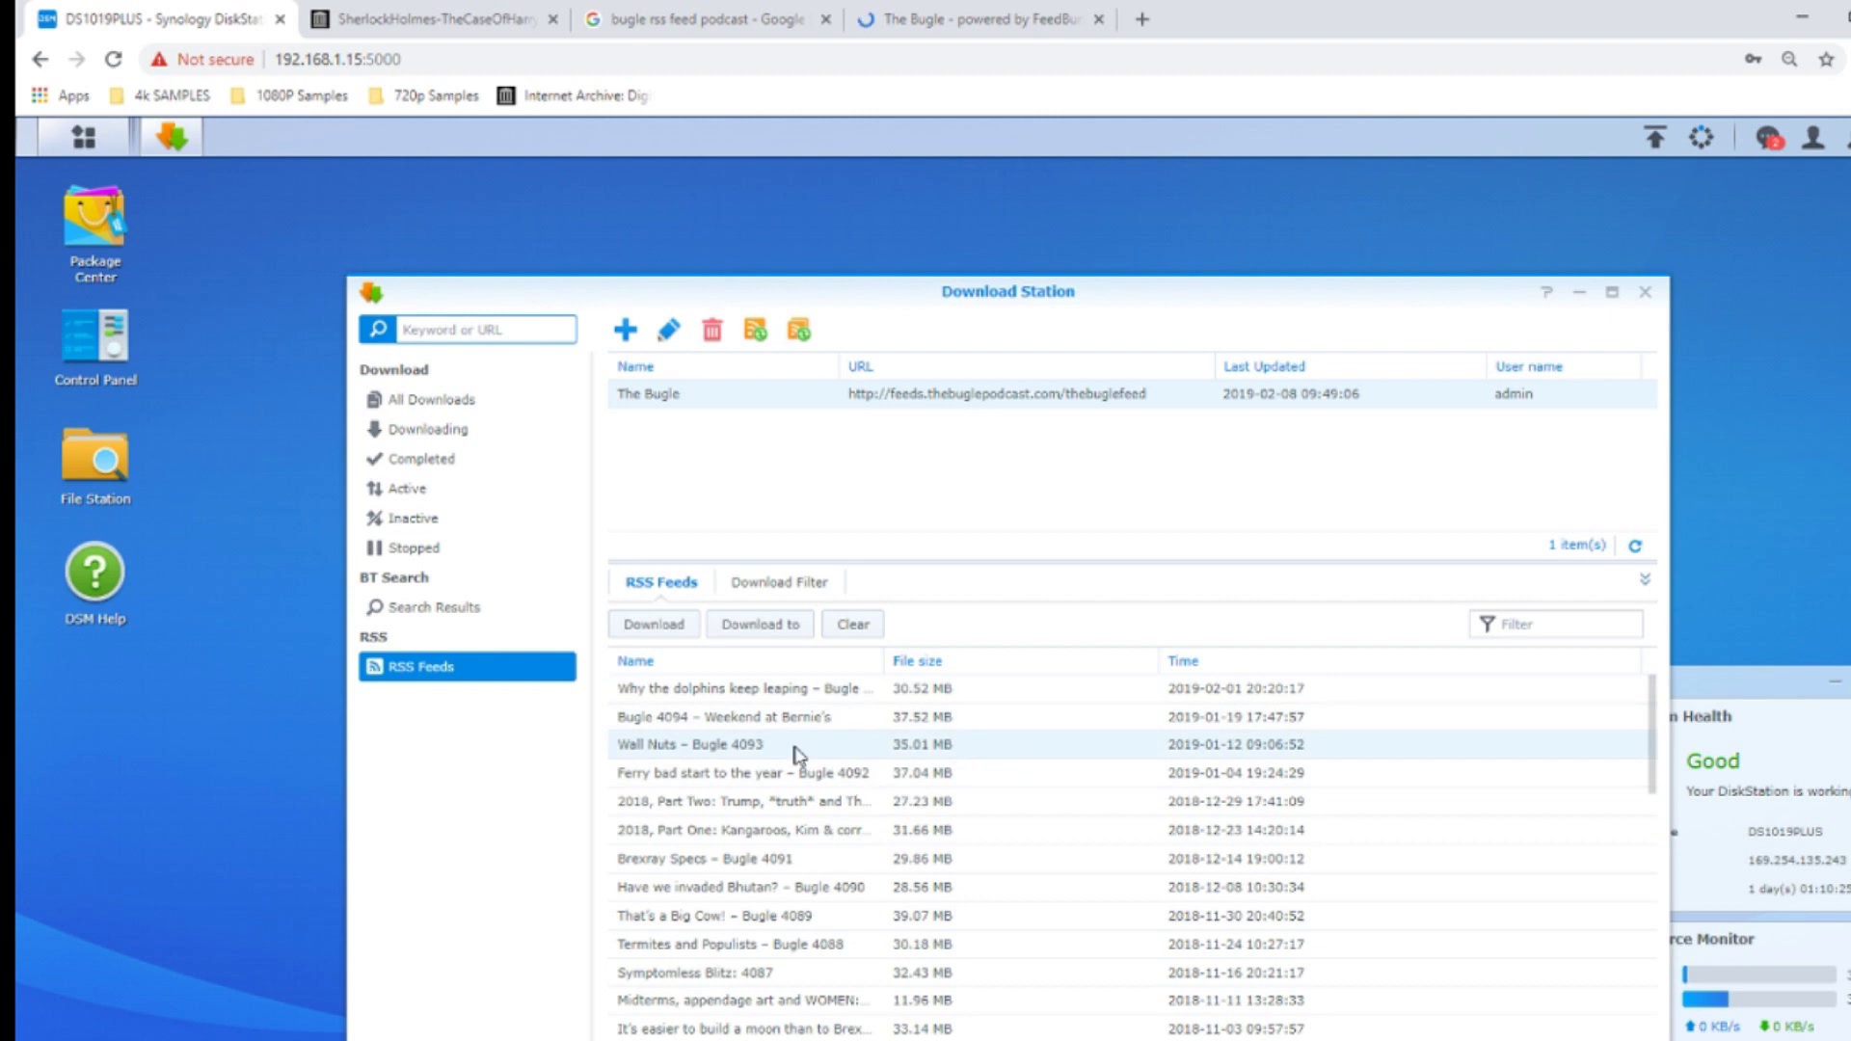
left_click(777, 587)
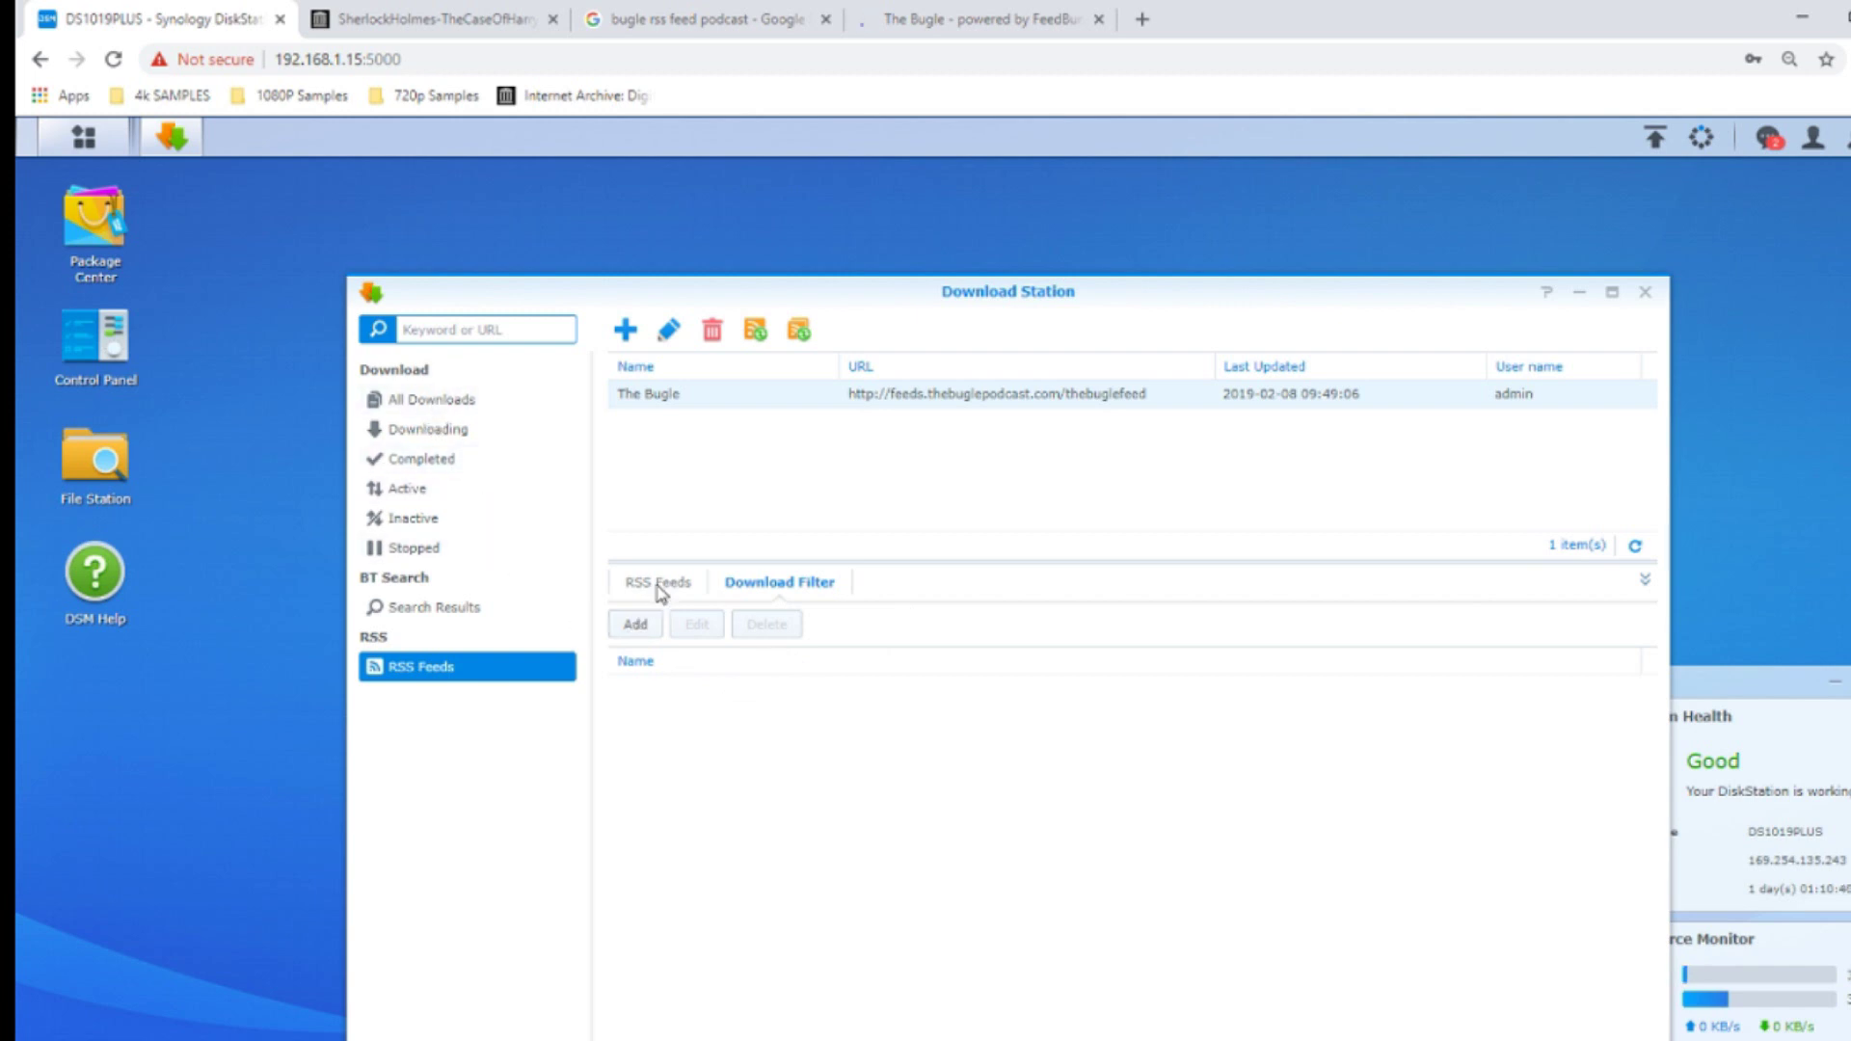
left_click(660, 584)
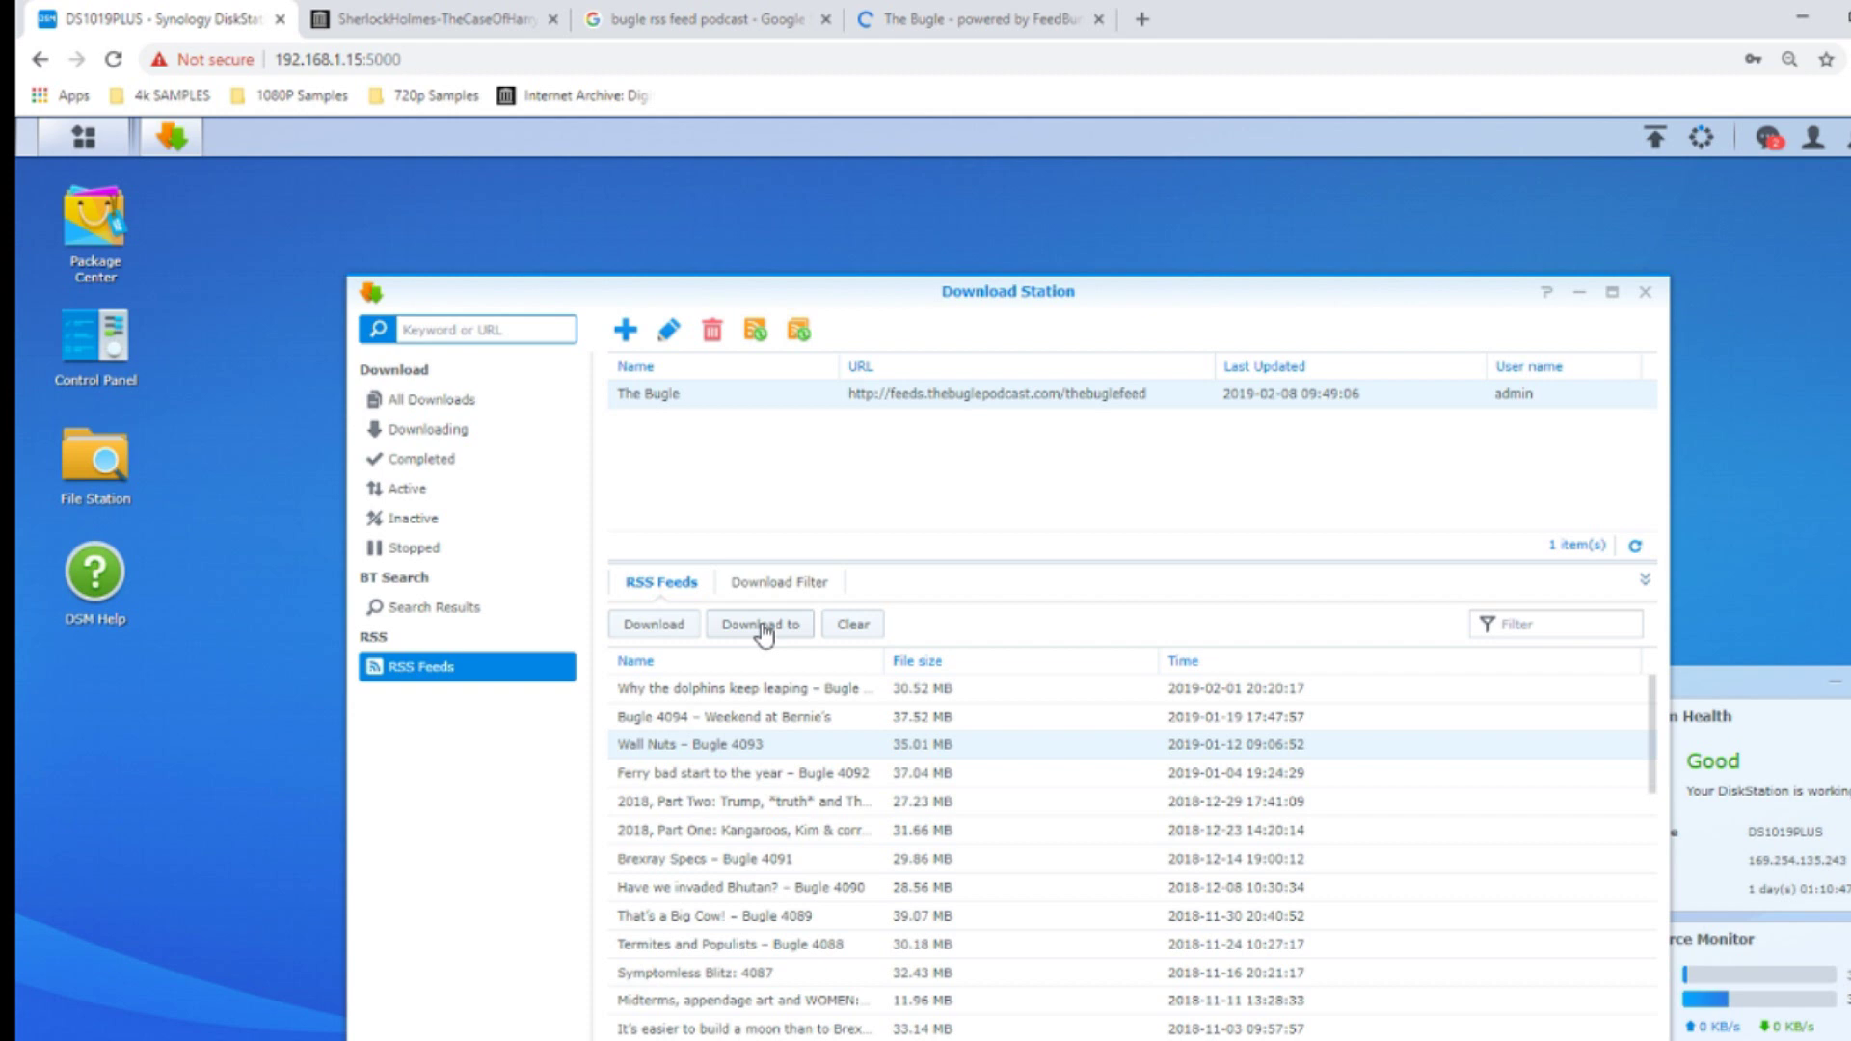
left_click(462, 417)
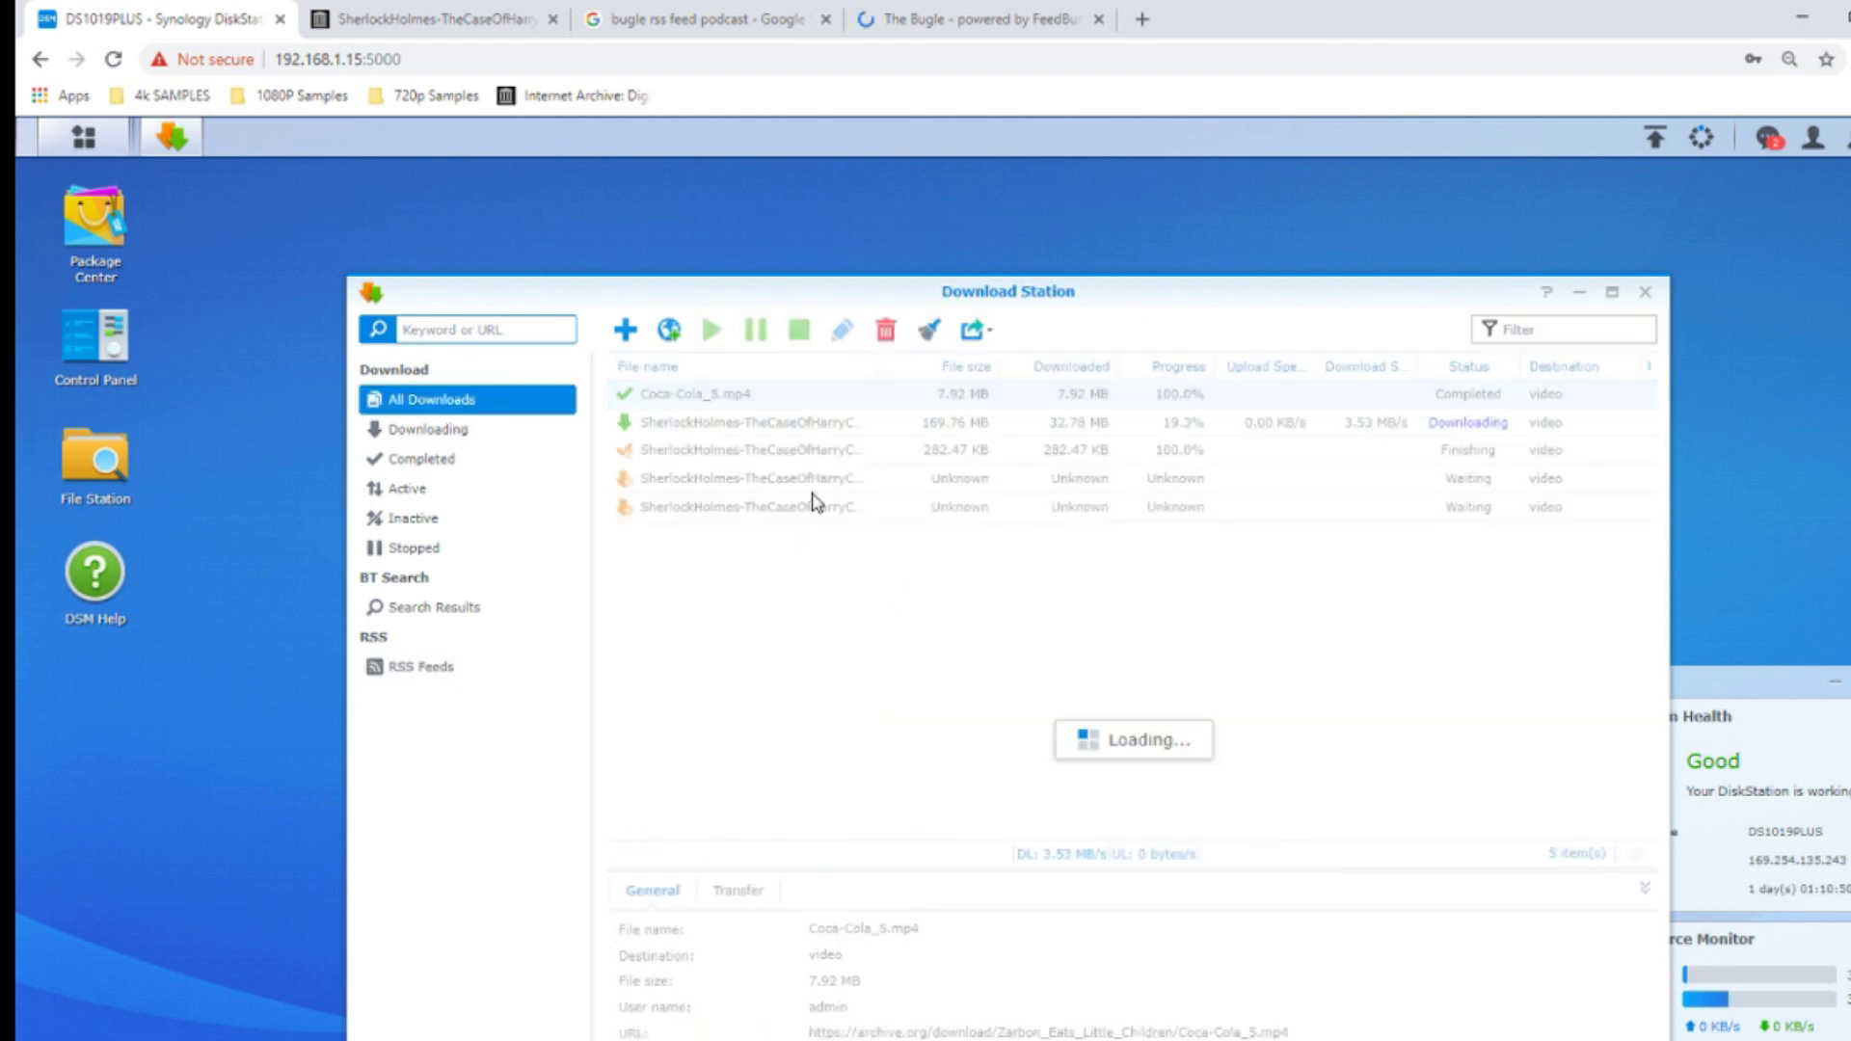
- Select all five download tasks and remove them, confirming with Yes
left_click(735, 425)
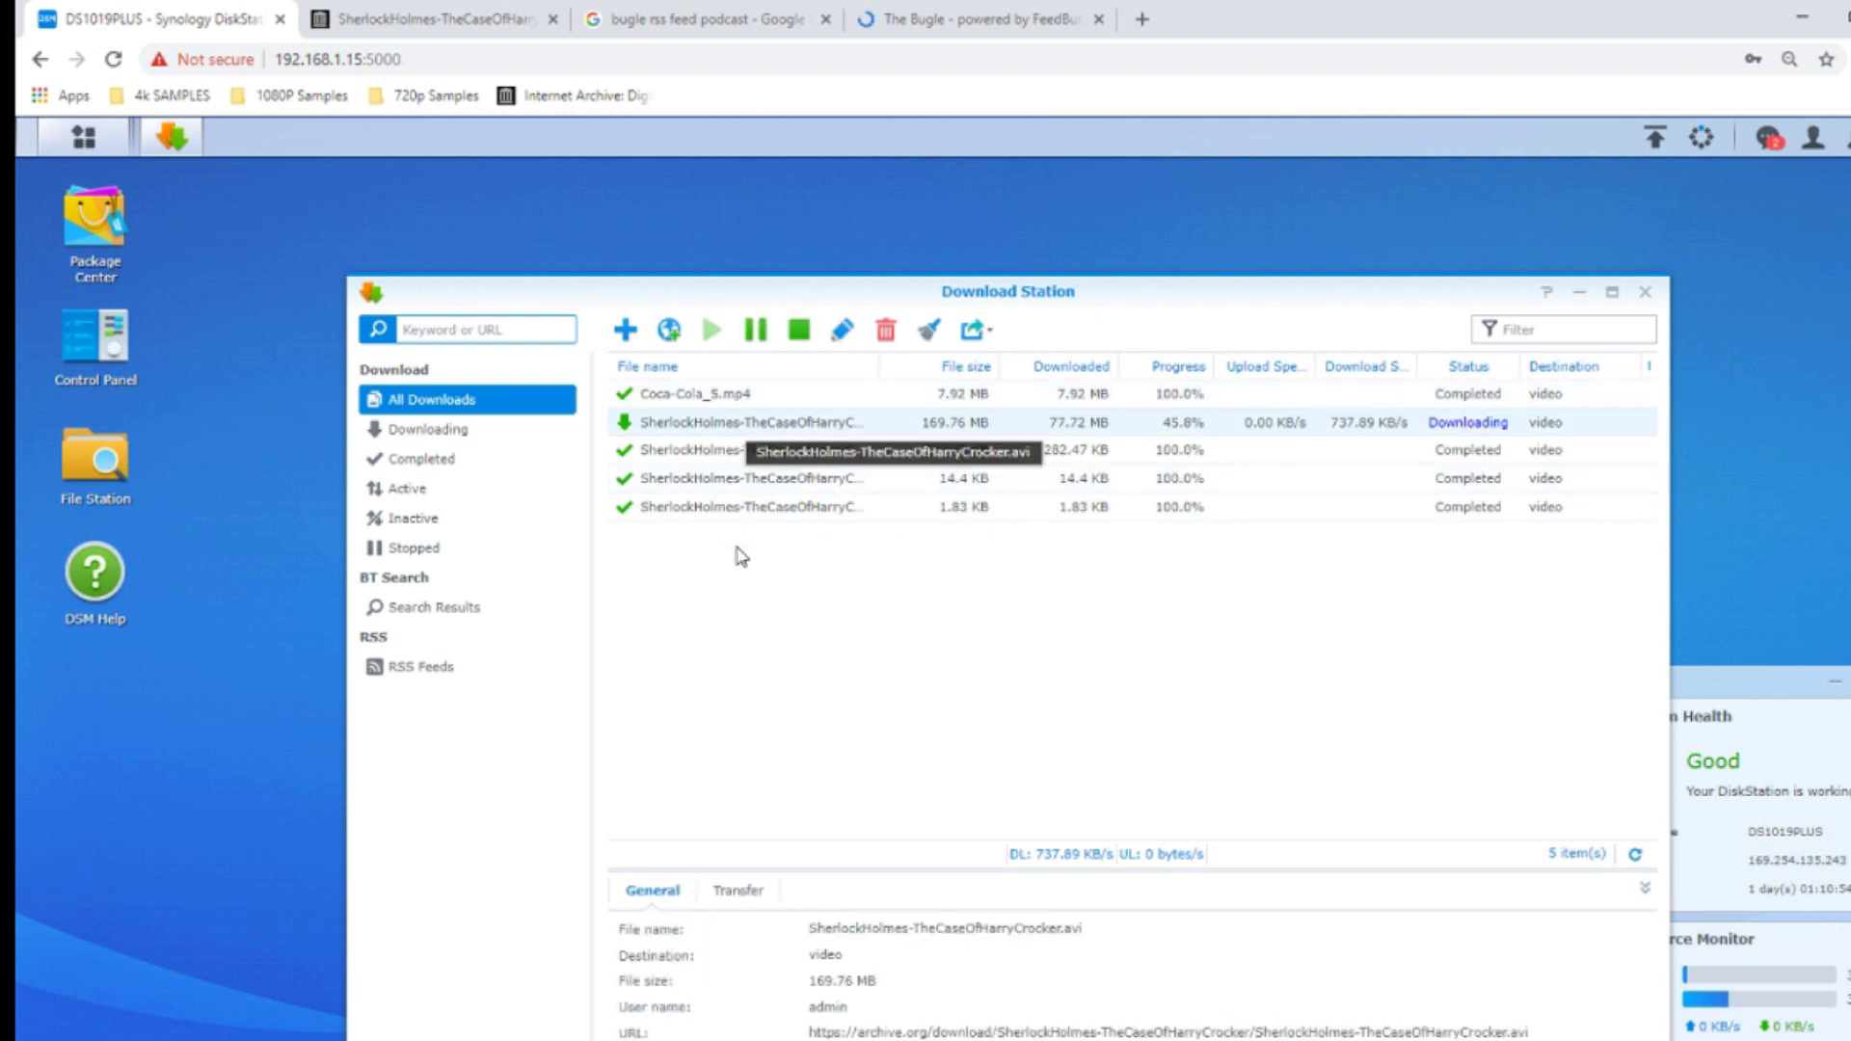
left_click_drag(748, 512, 797, 421)
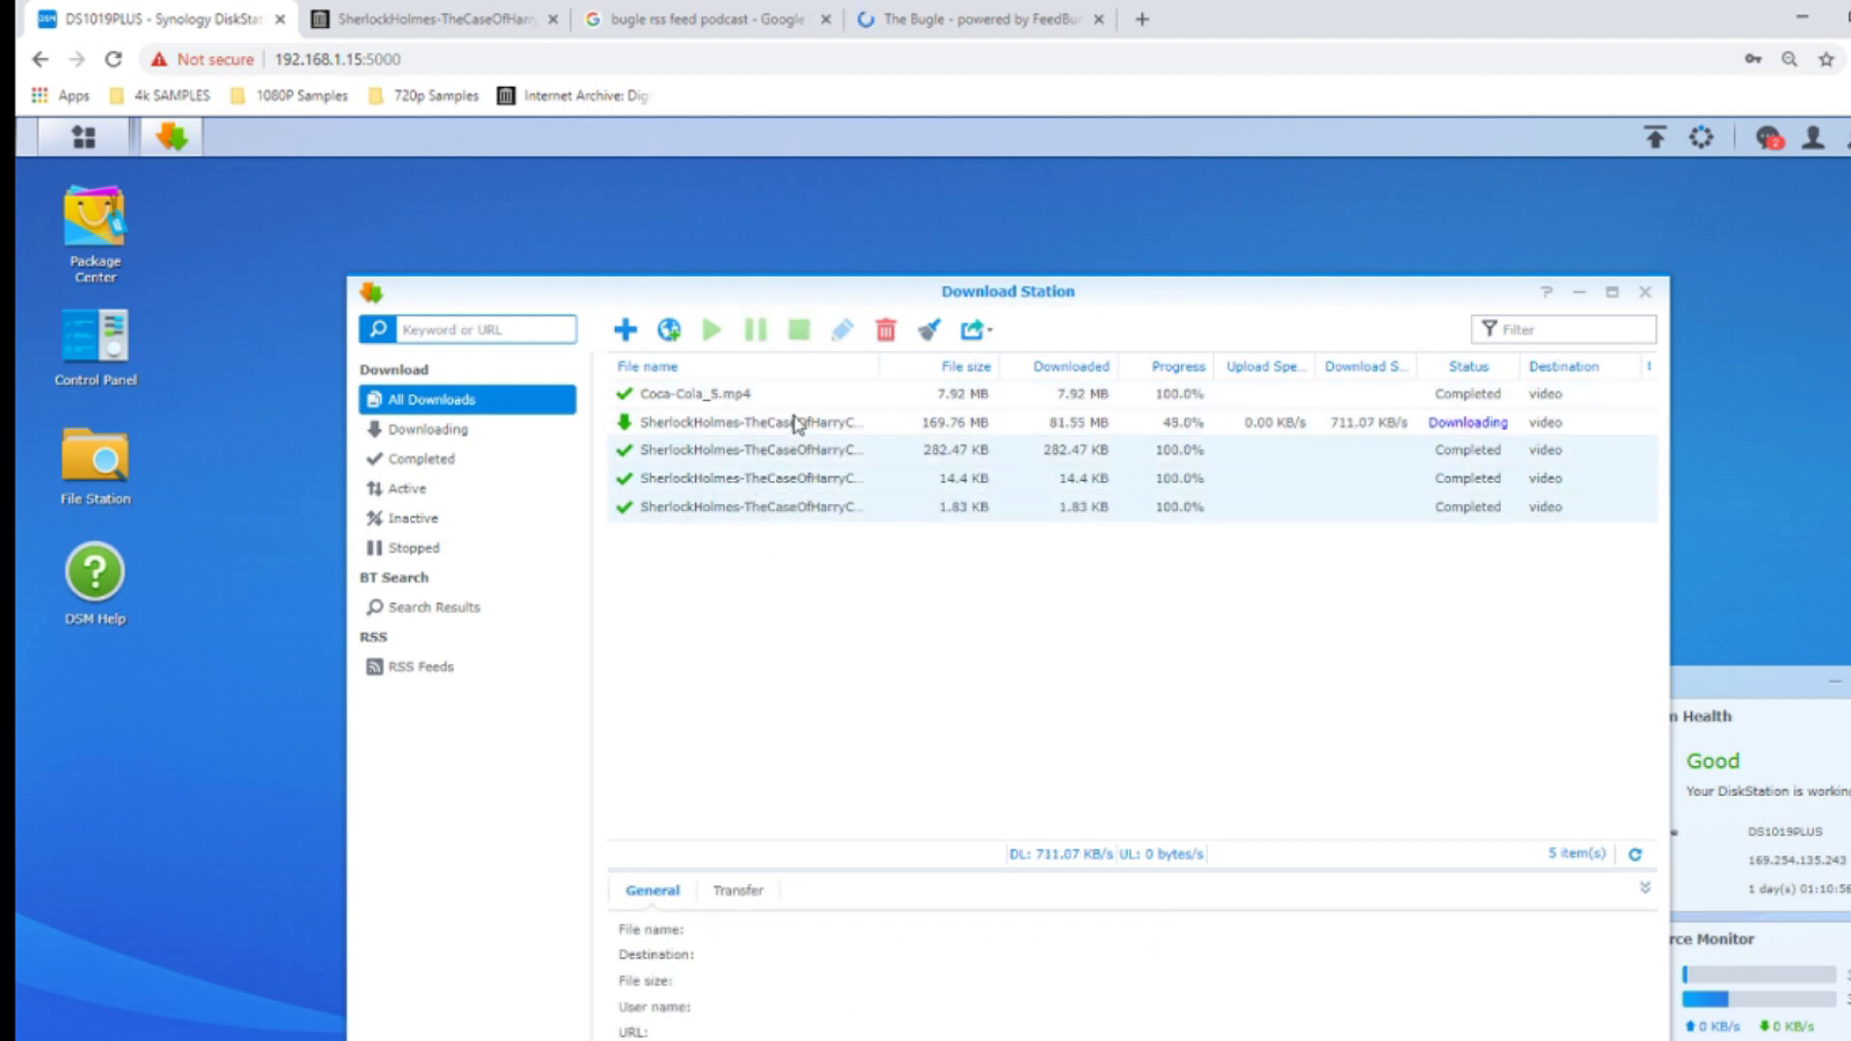
right_click(686, 403)
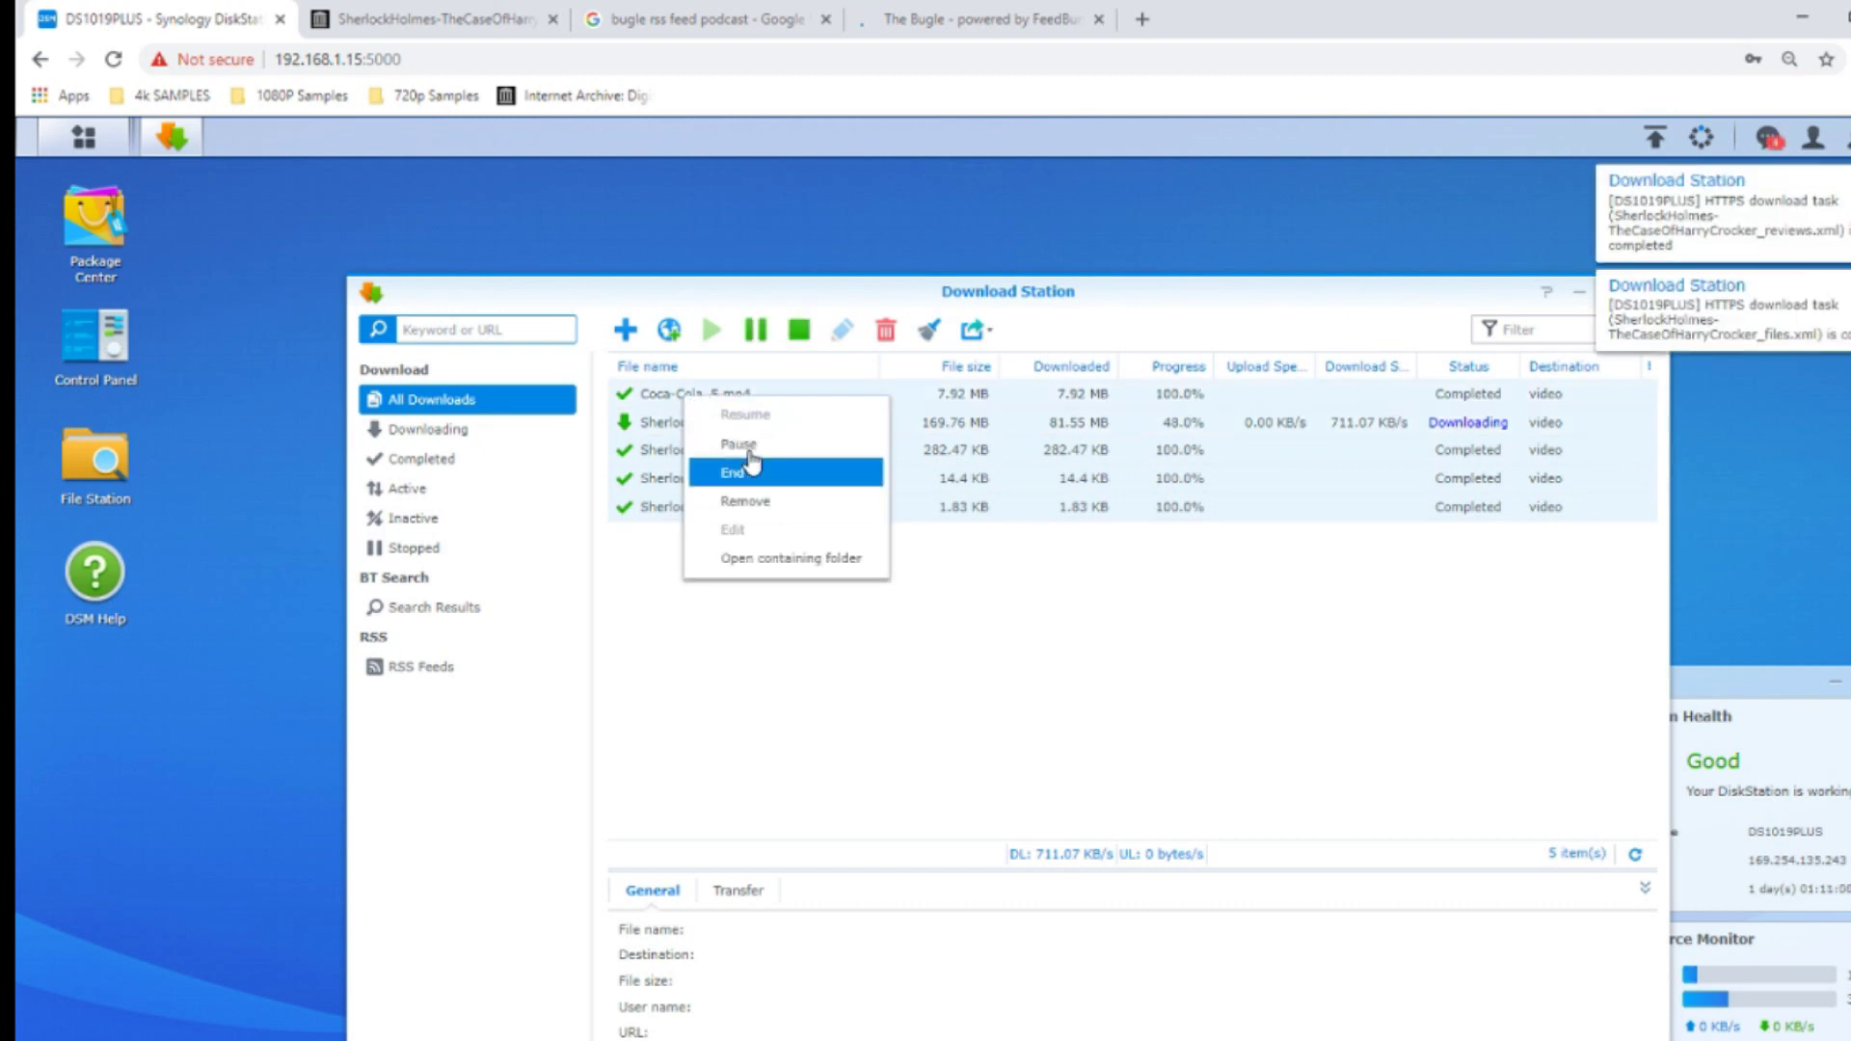
left_click(757, 502)
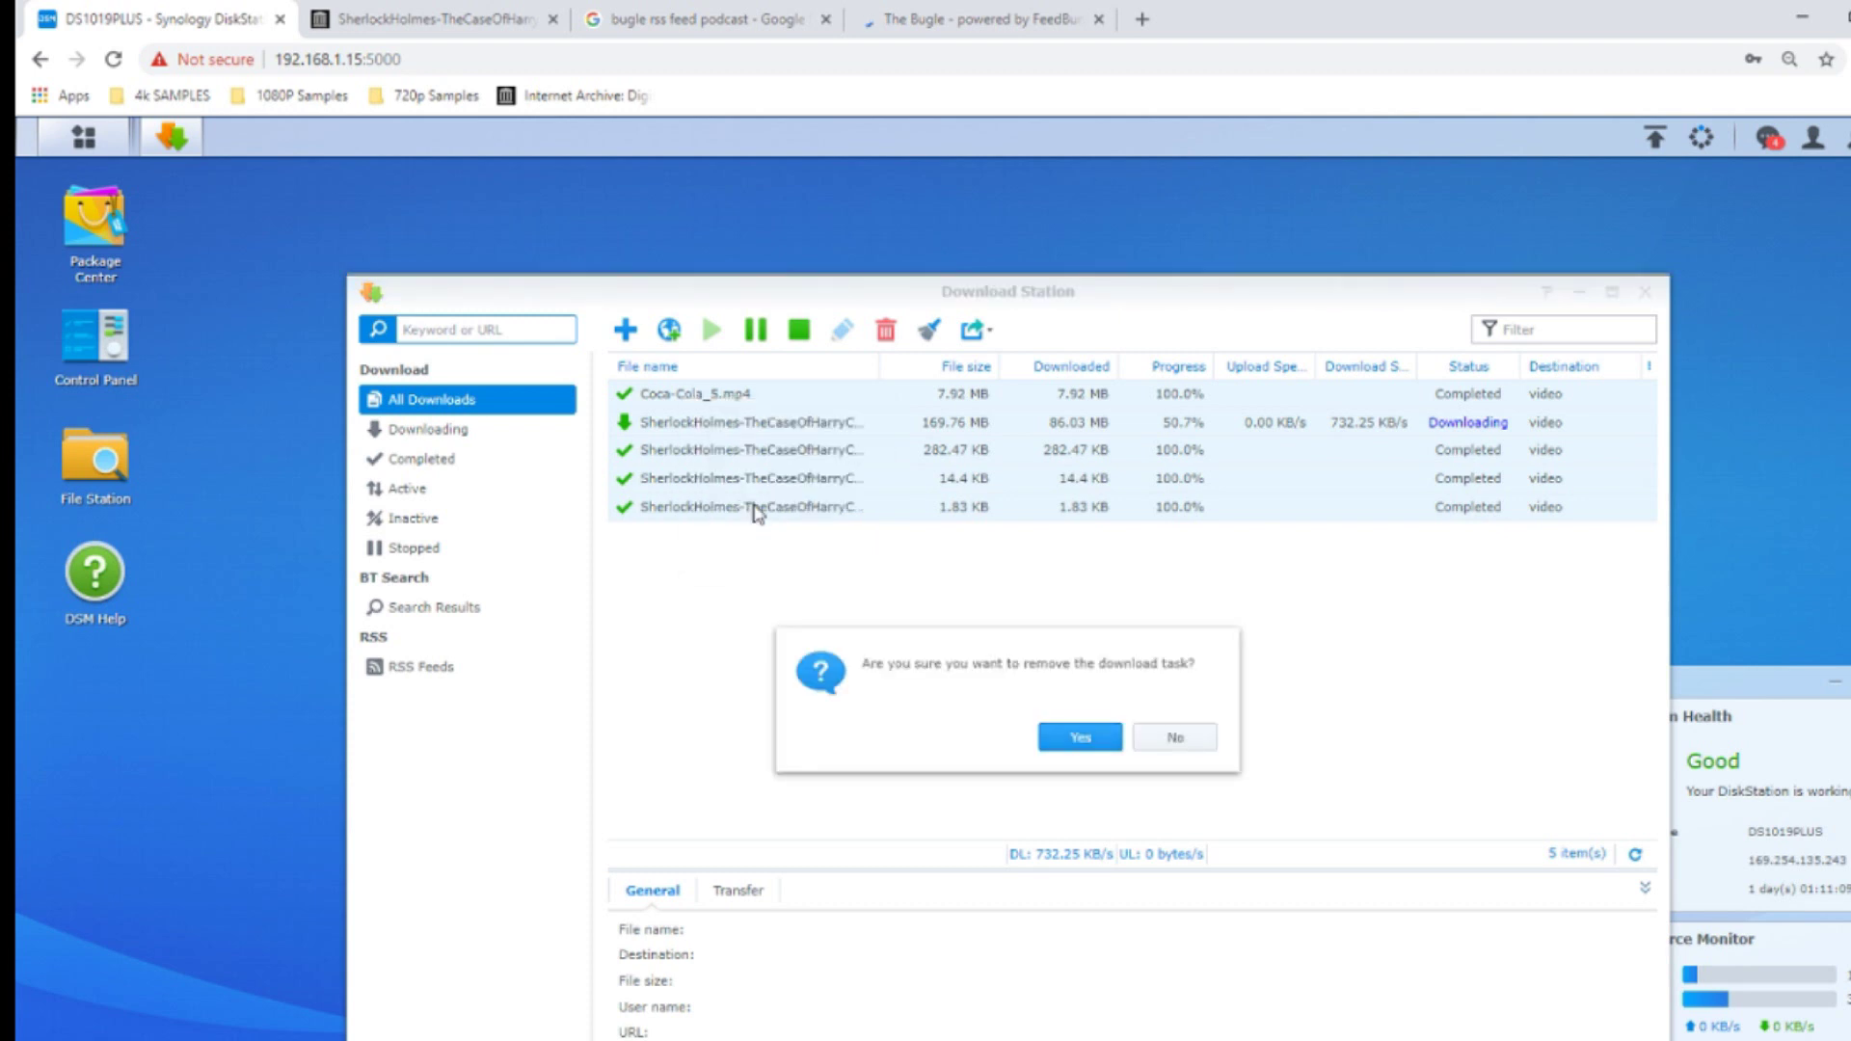
left_click(1095, 738)
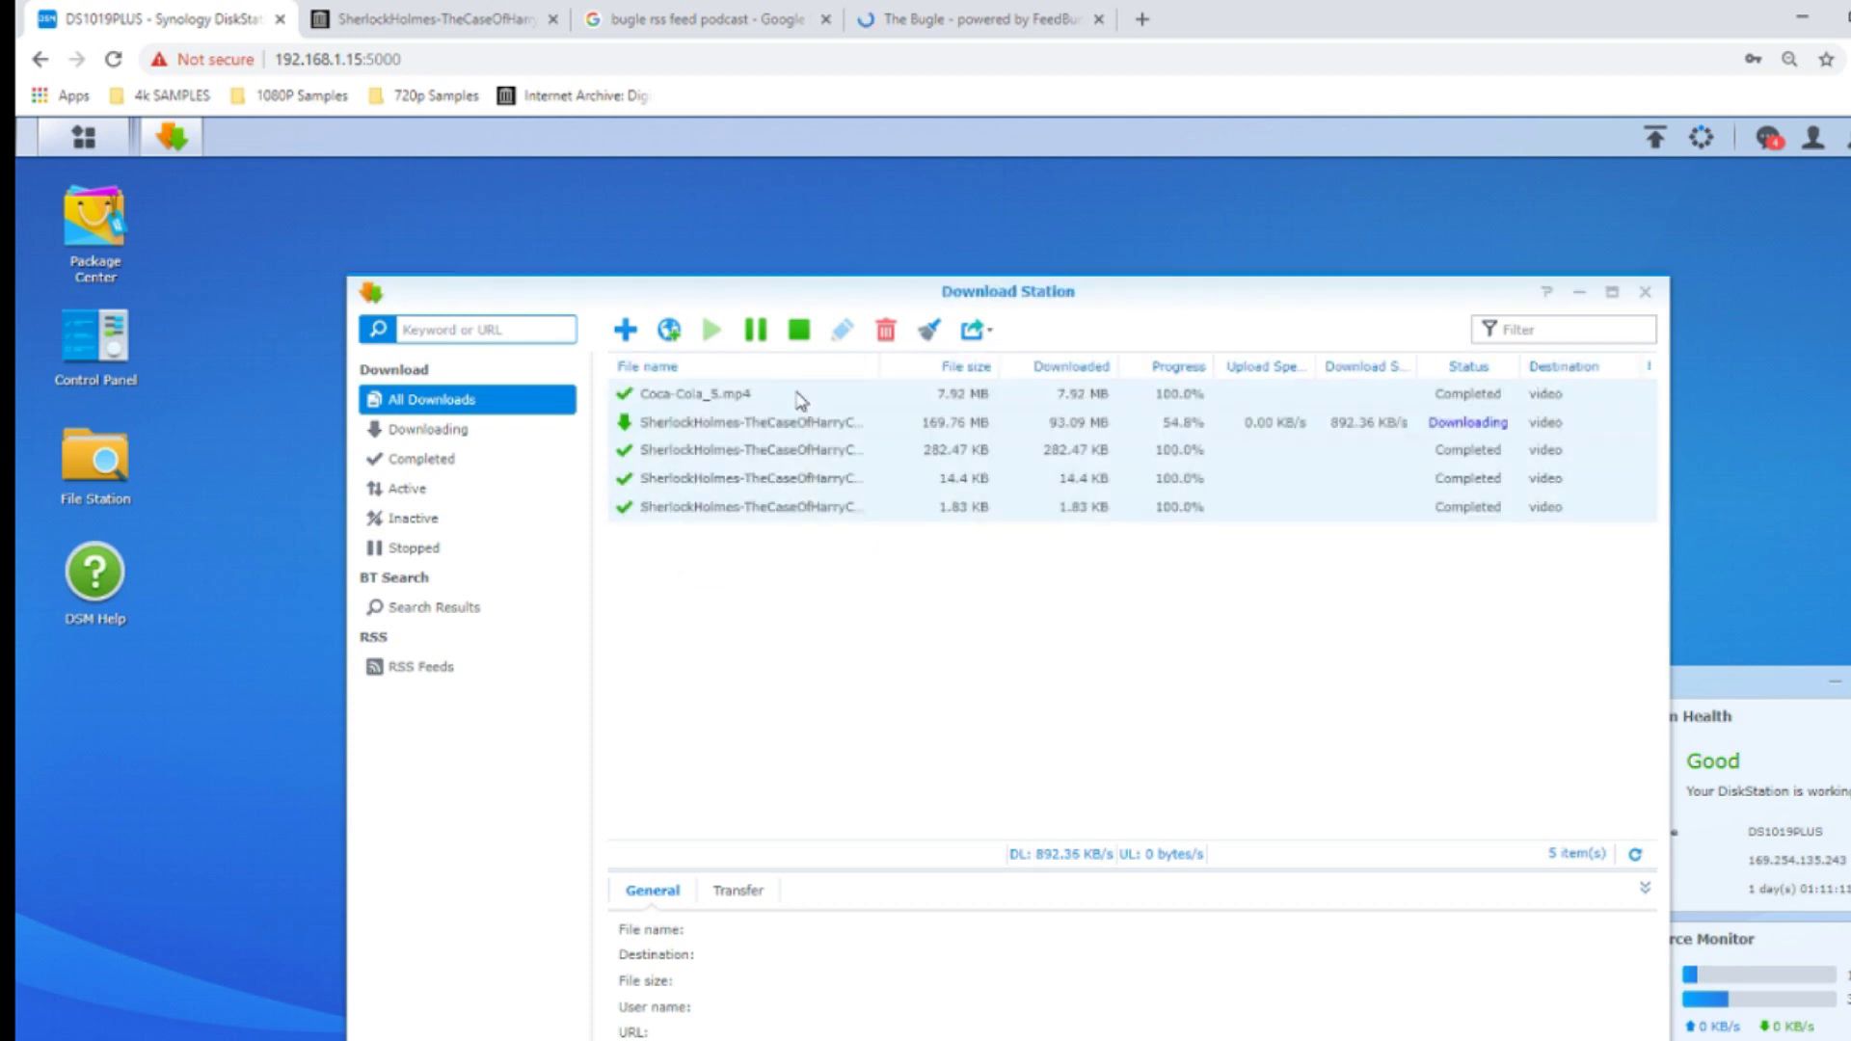
- Open File Station to view the downloads in the video folder, then close it
double_click(94, 461)
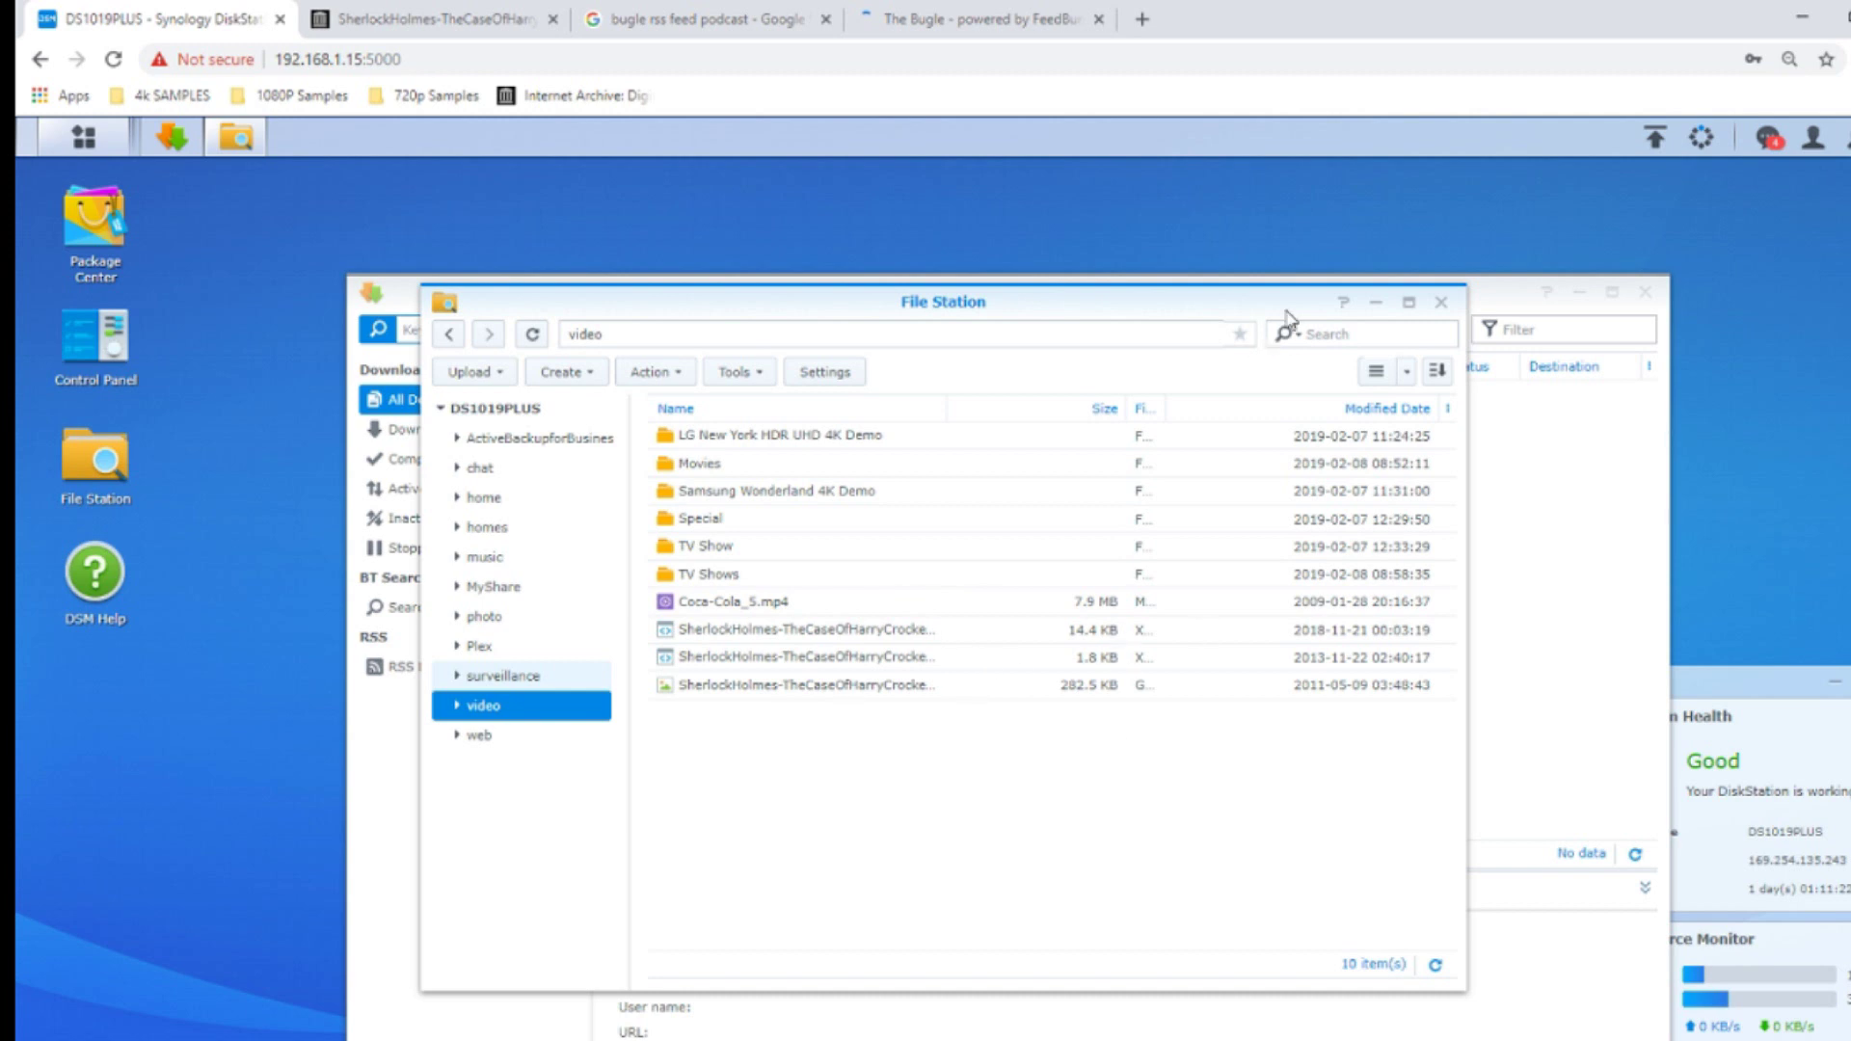
left_click(1439, 304)
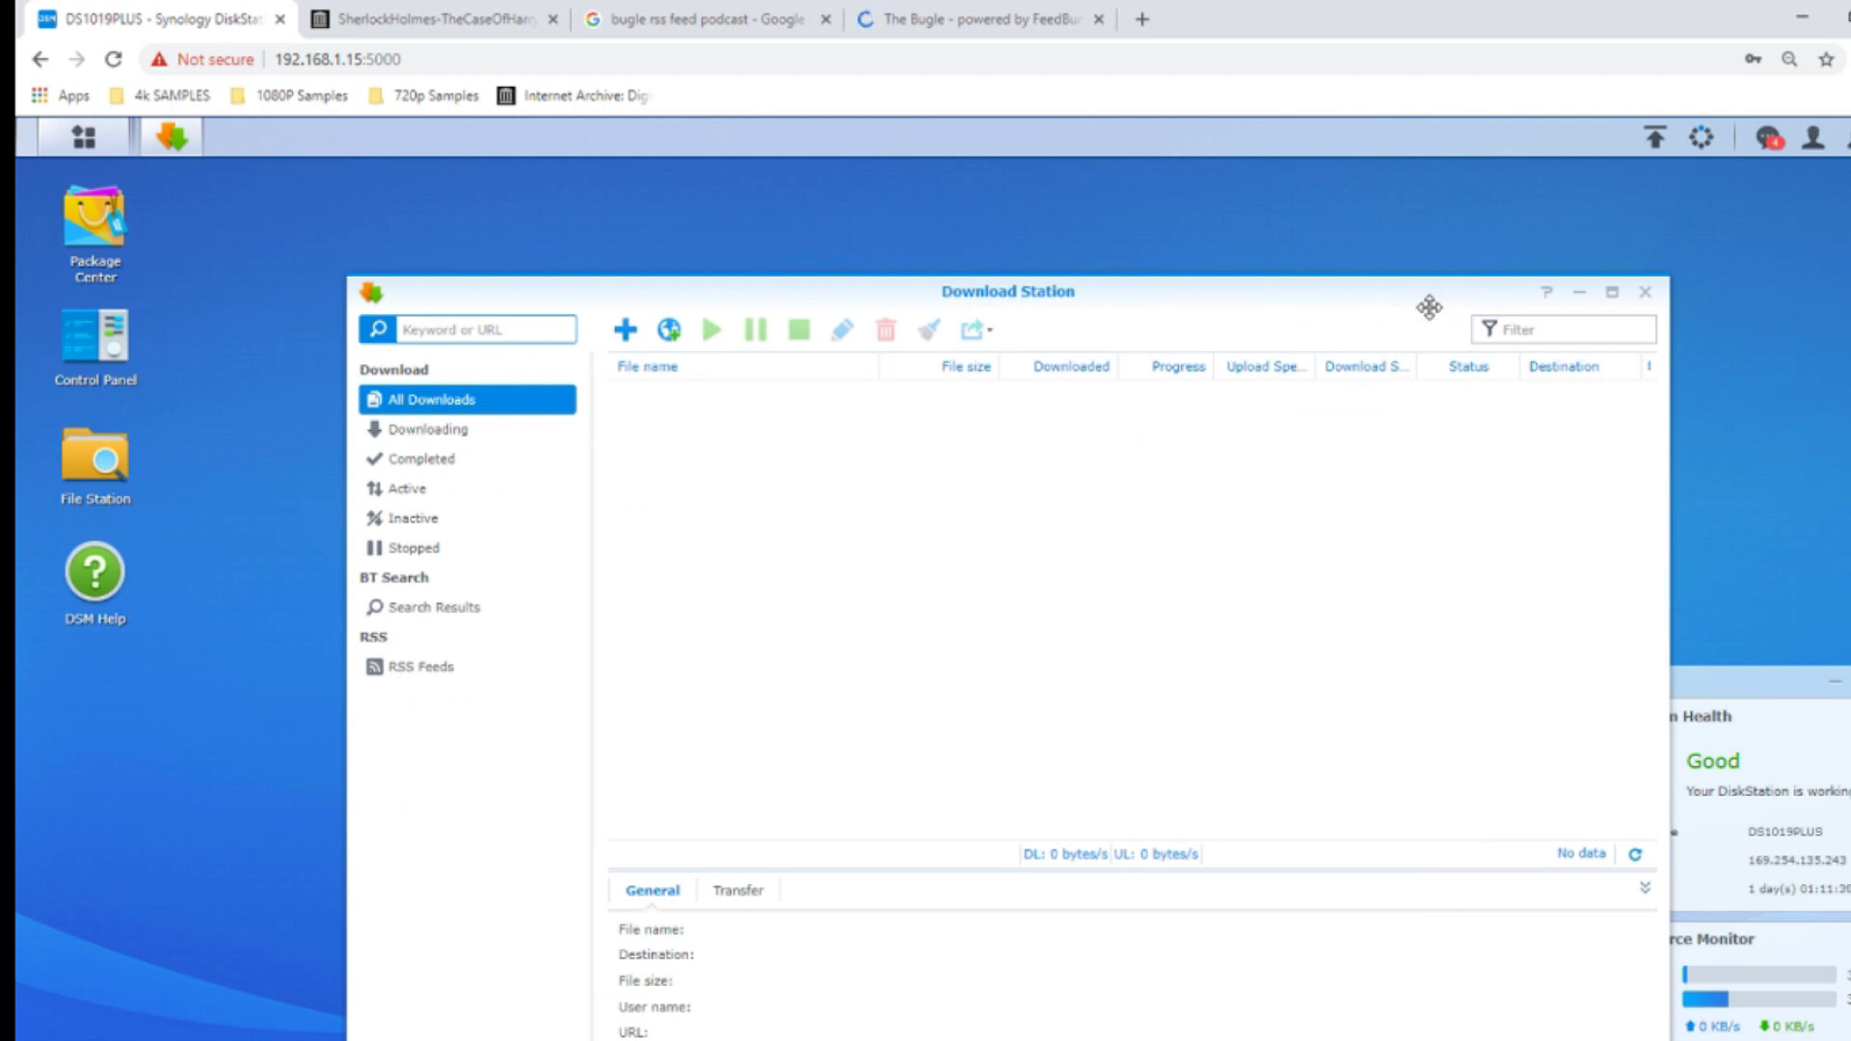